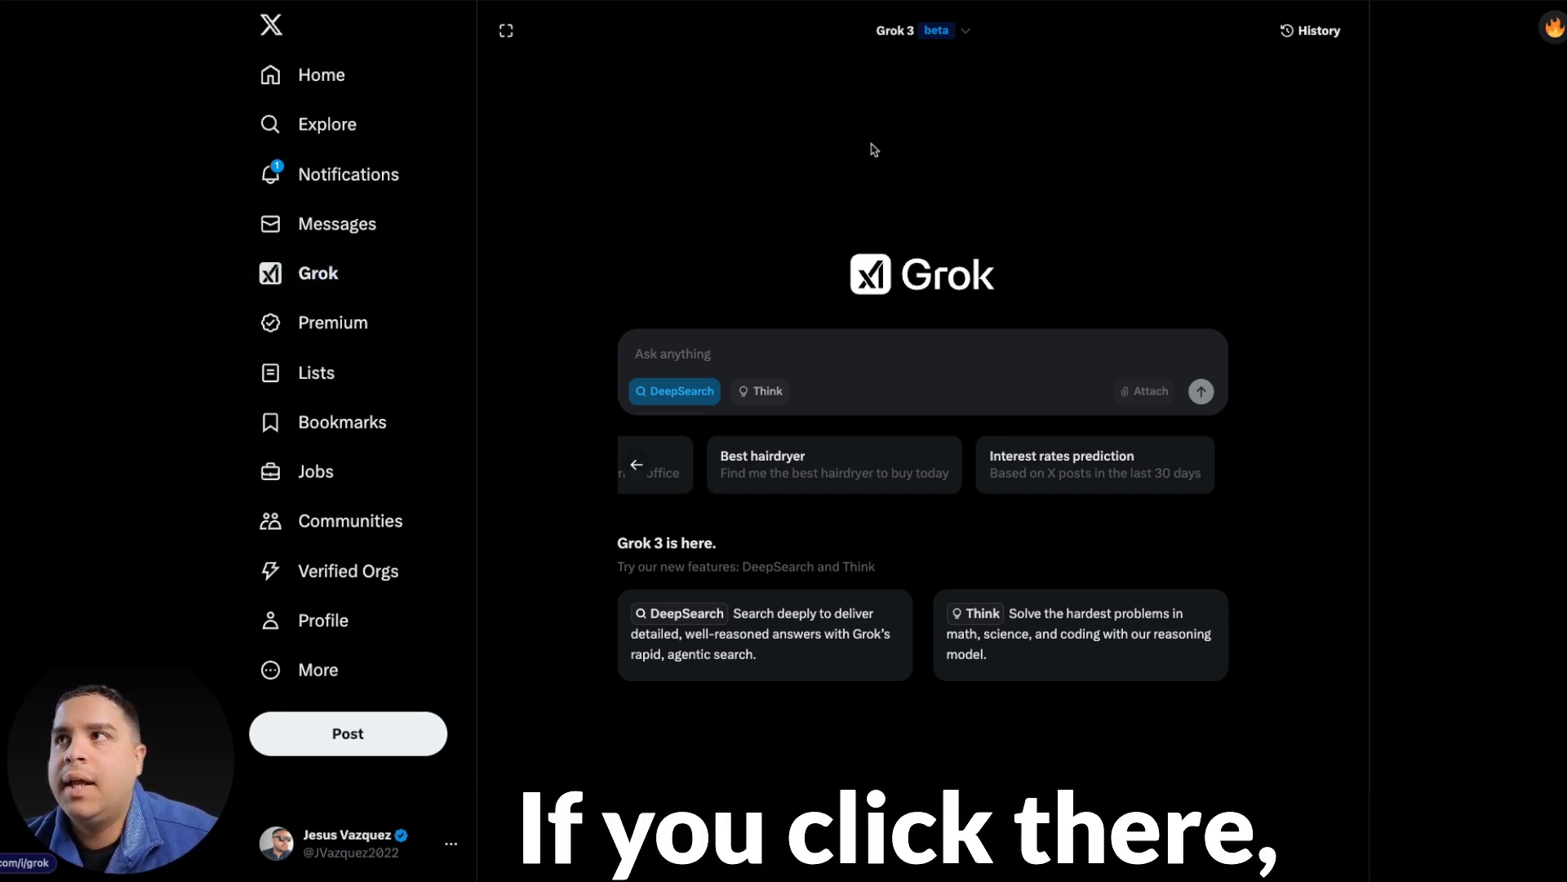
Confirm in the model list that Grok 3 is the selected model.
click(966, 31)
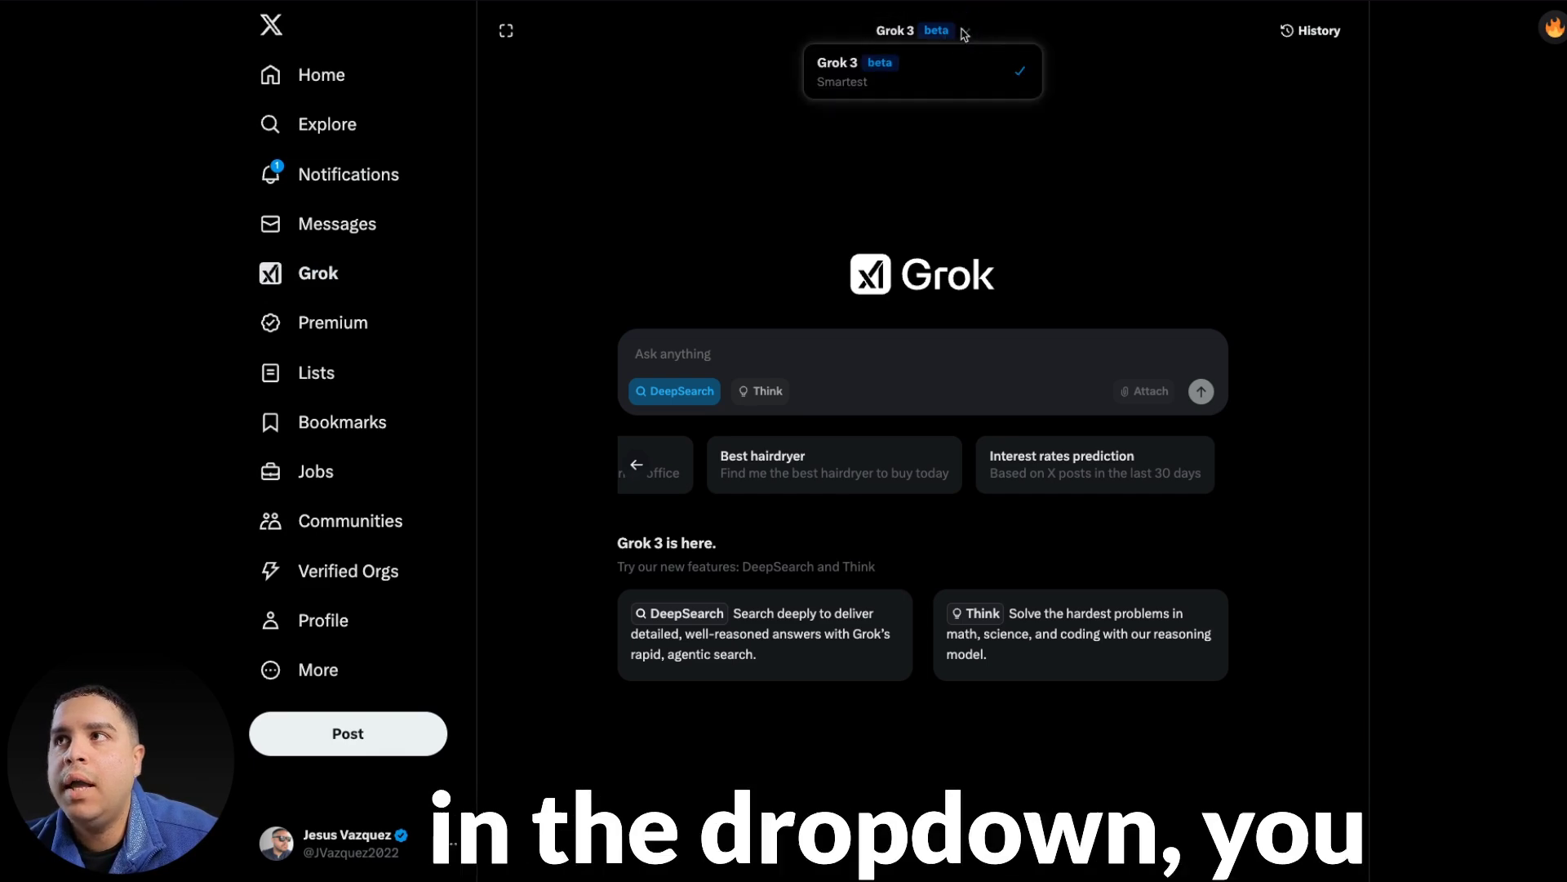
click(863, 78)
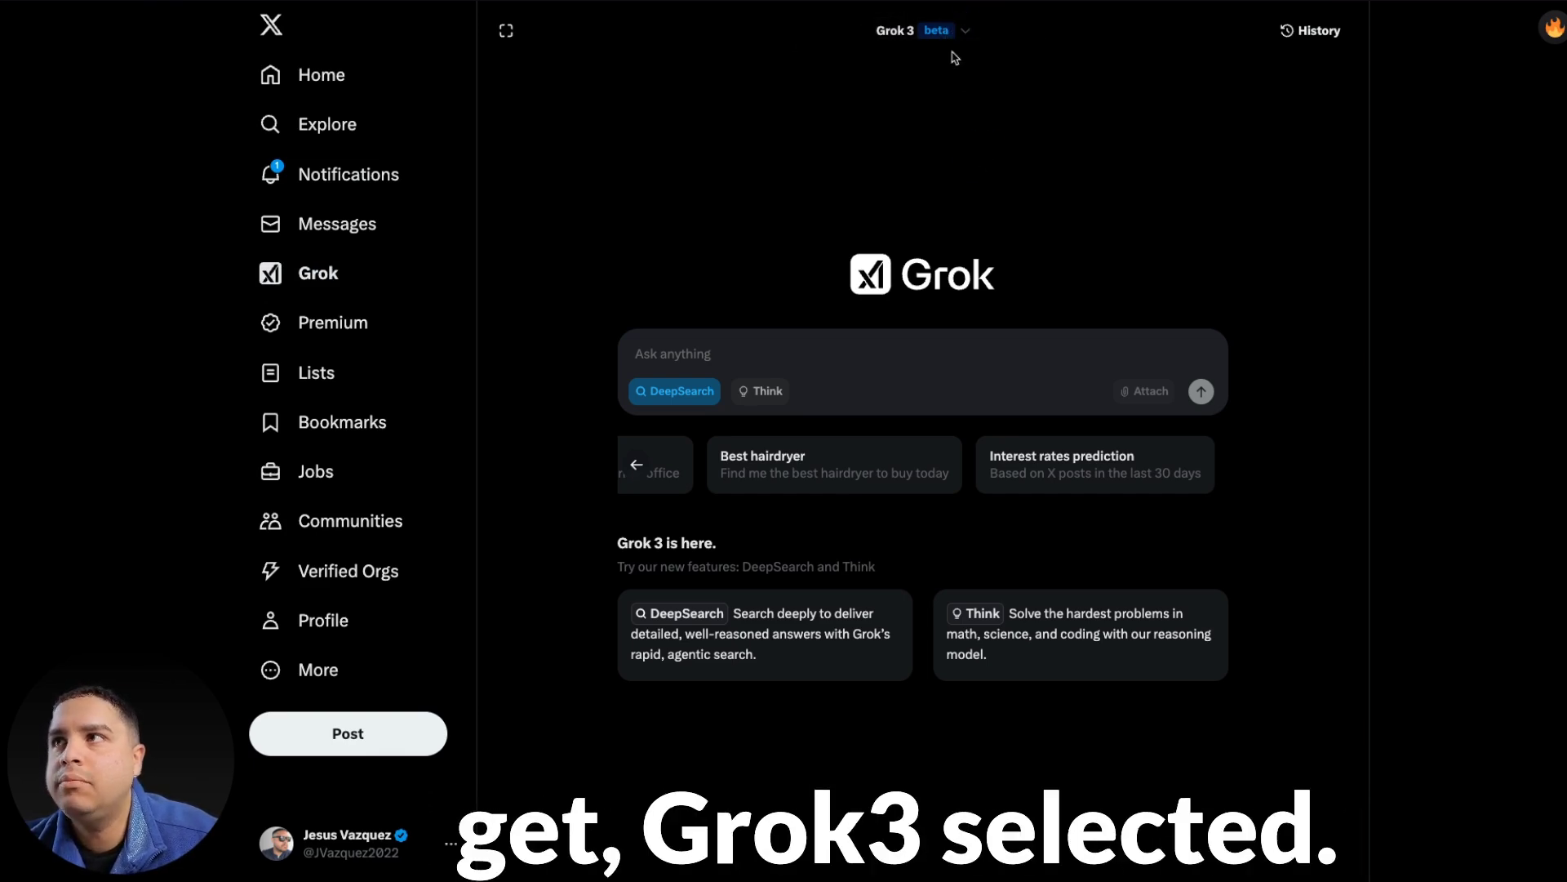
click(965, 31)
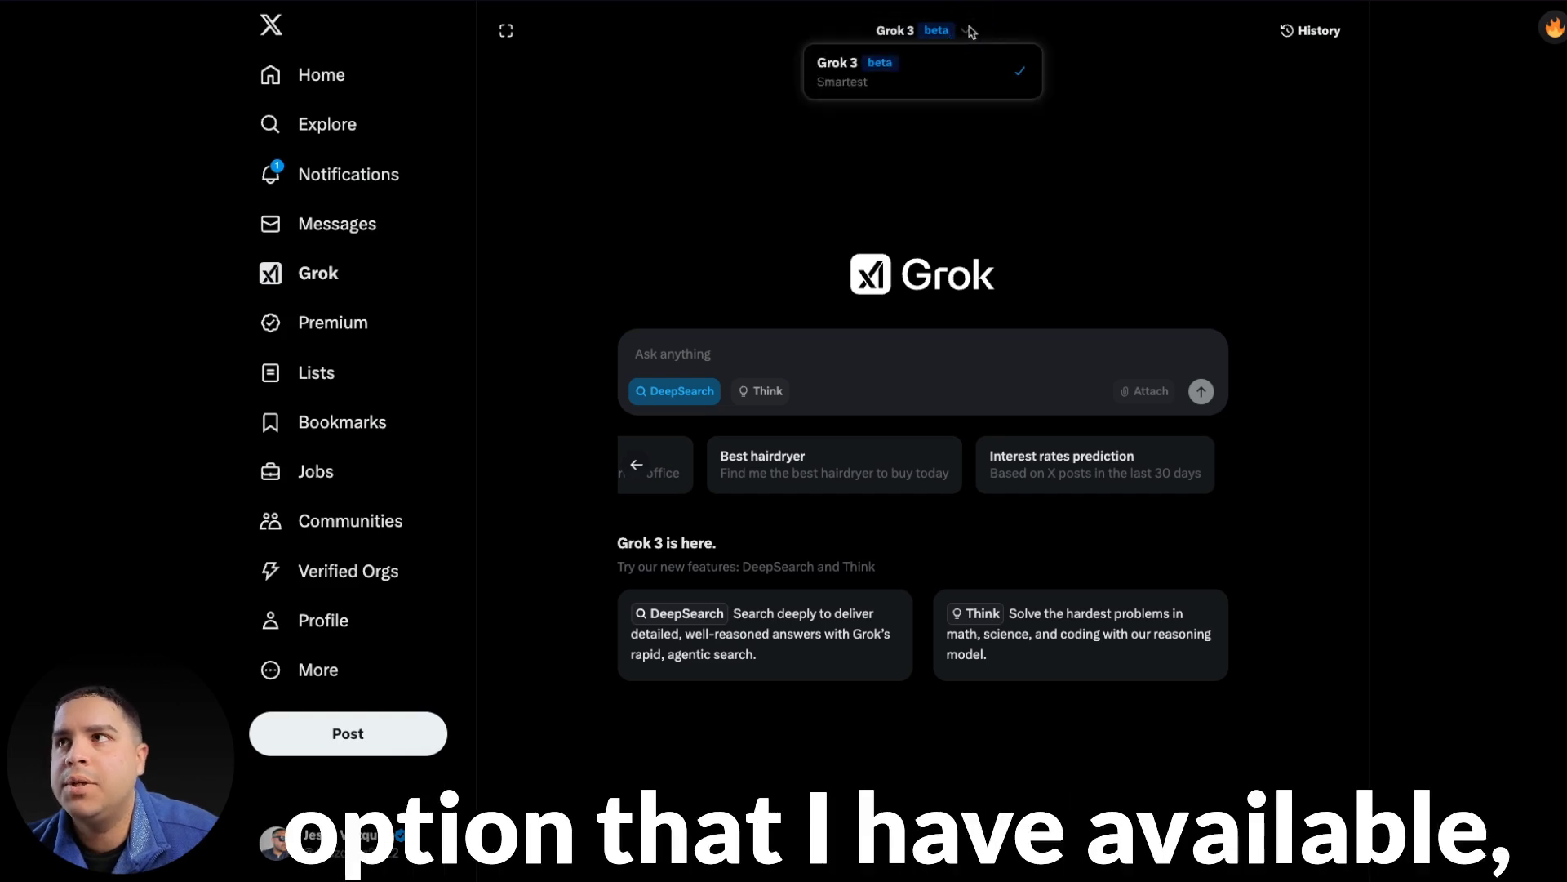
click(1100, 235)
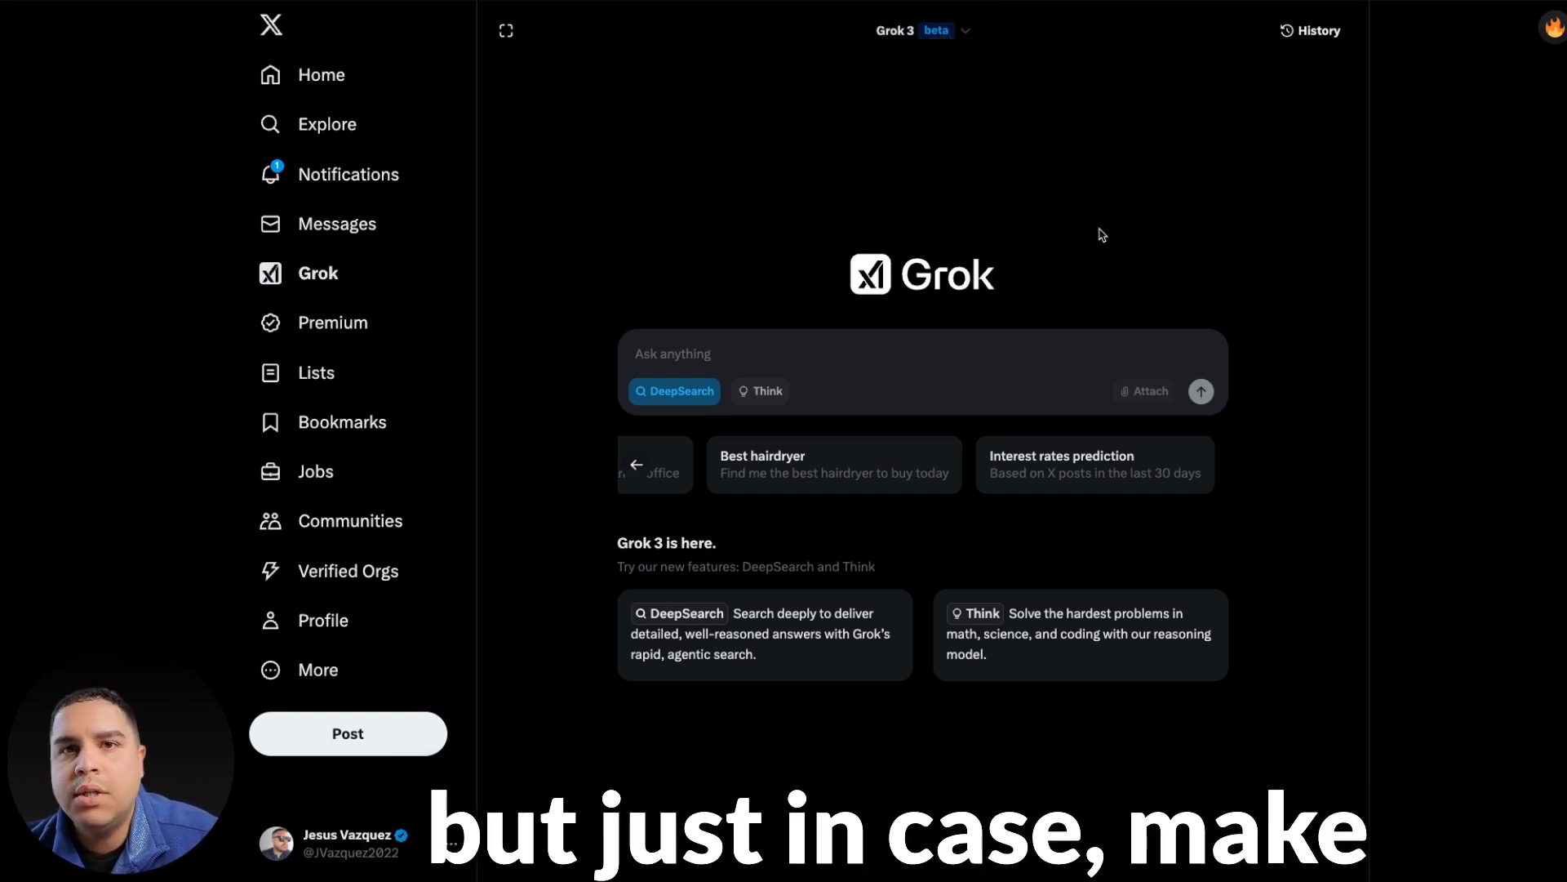
Turn DeepSearch off and switch to the standalone Grok website.
click(685, 396)
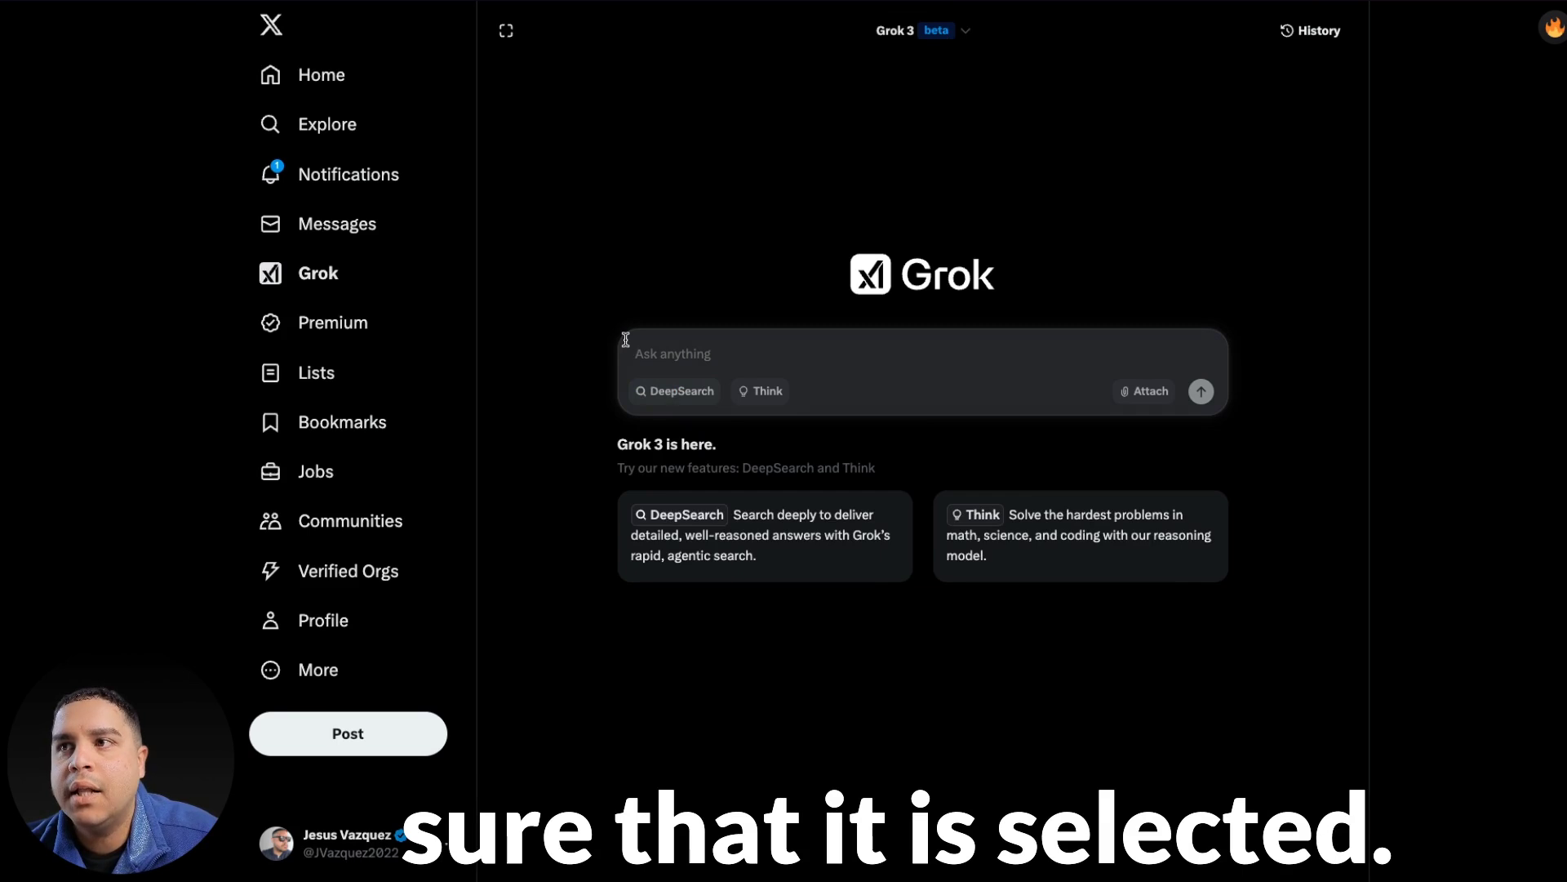
mouse_move(4, 367)
click(21, 410)
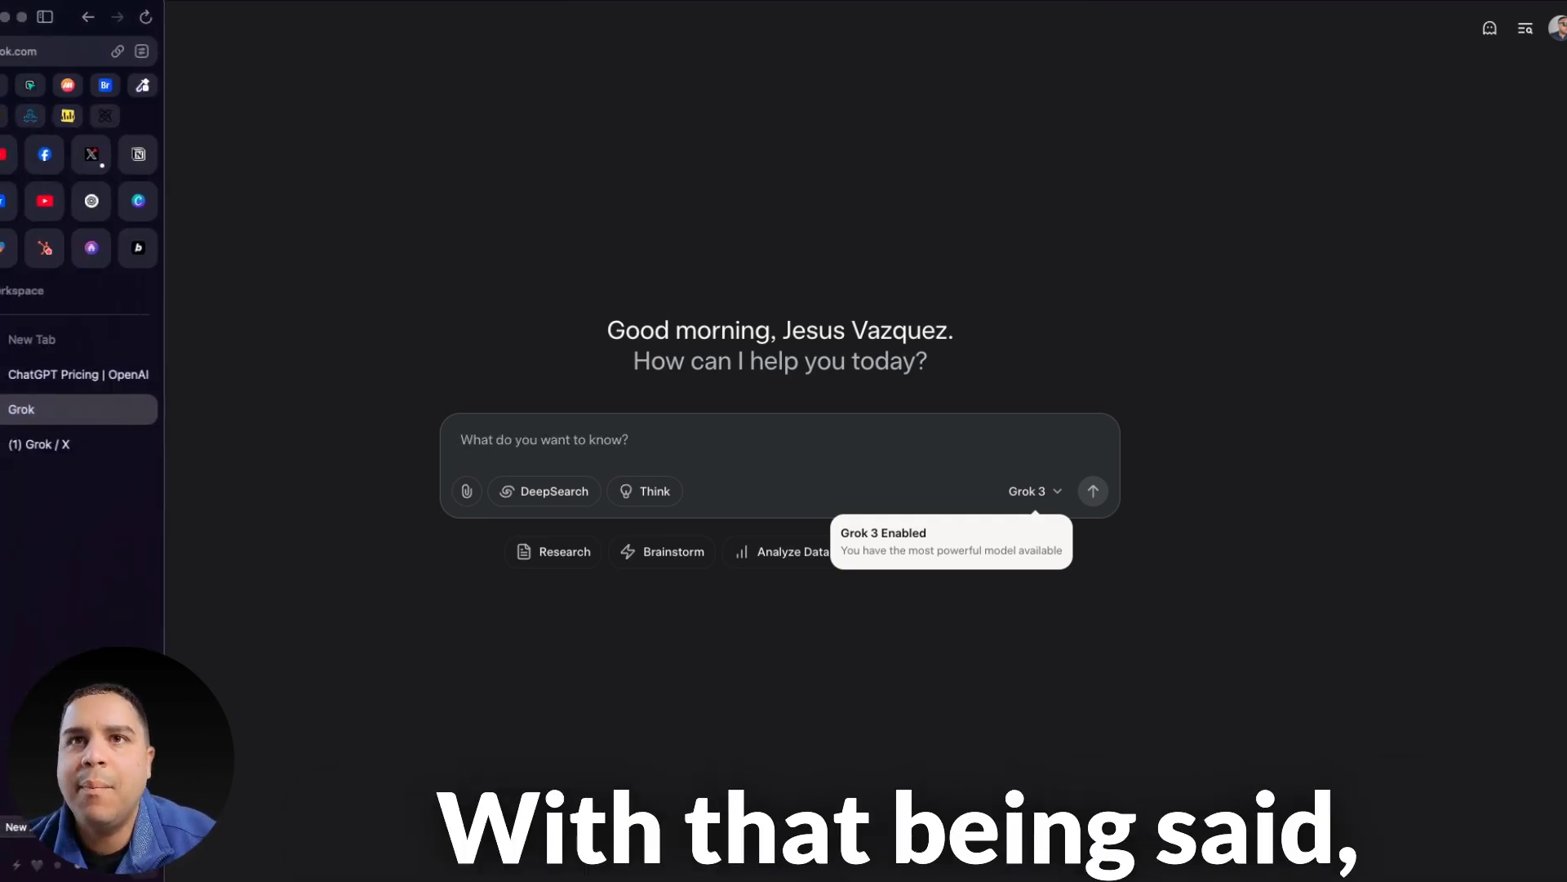
mouse_move(4, 237)
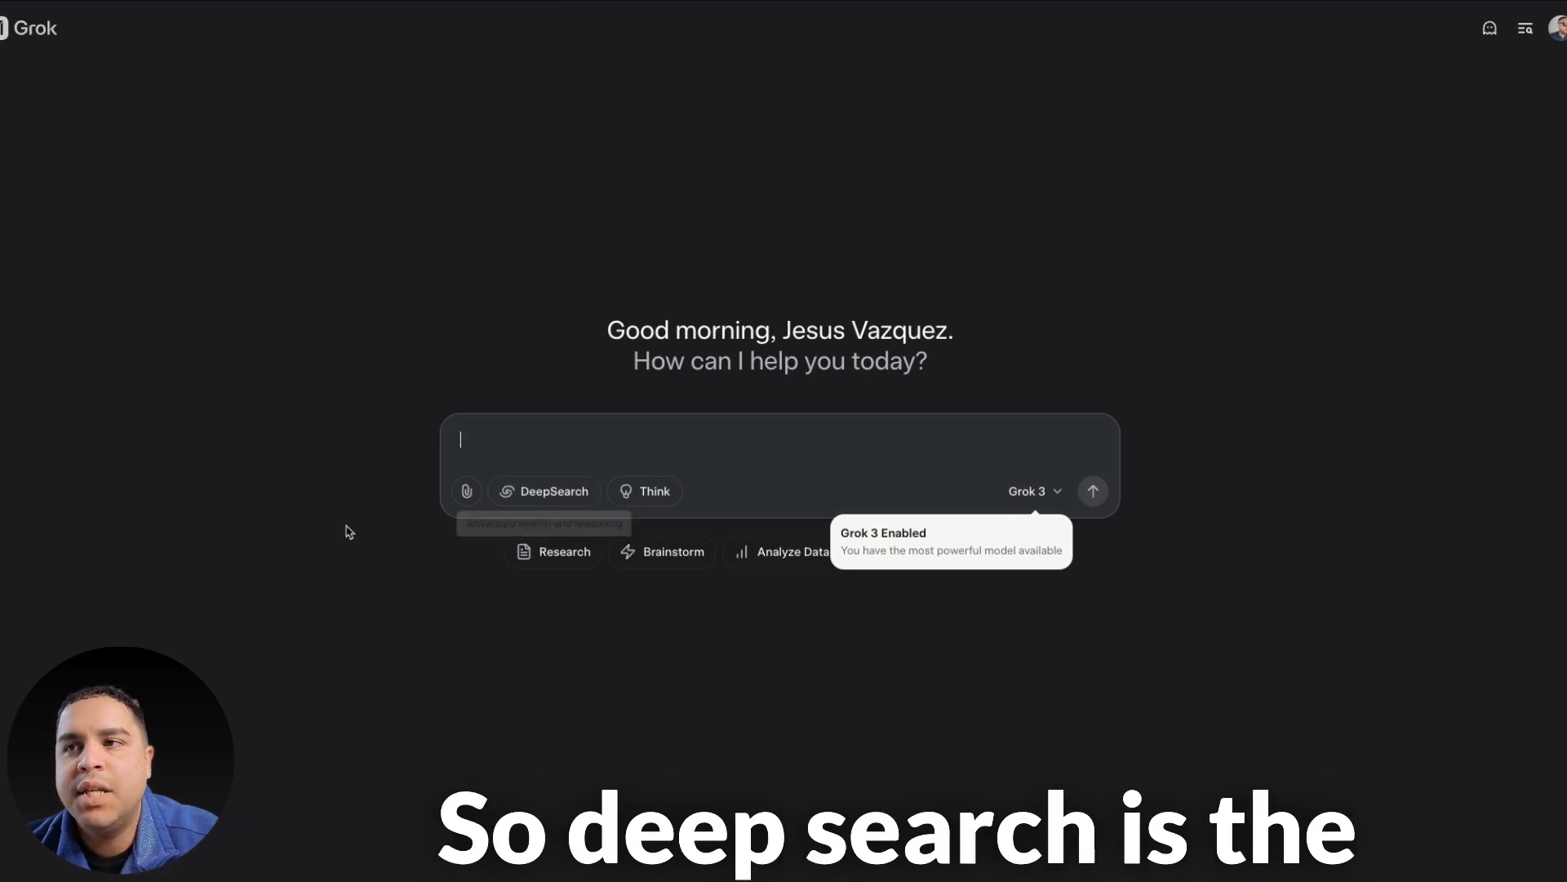
text(Show me top tre)
mouse_move(7, 367)
click(57, 367)
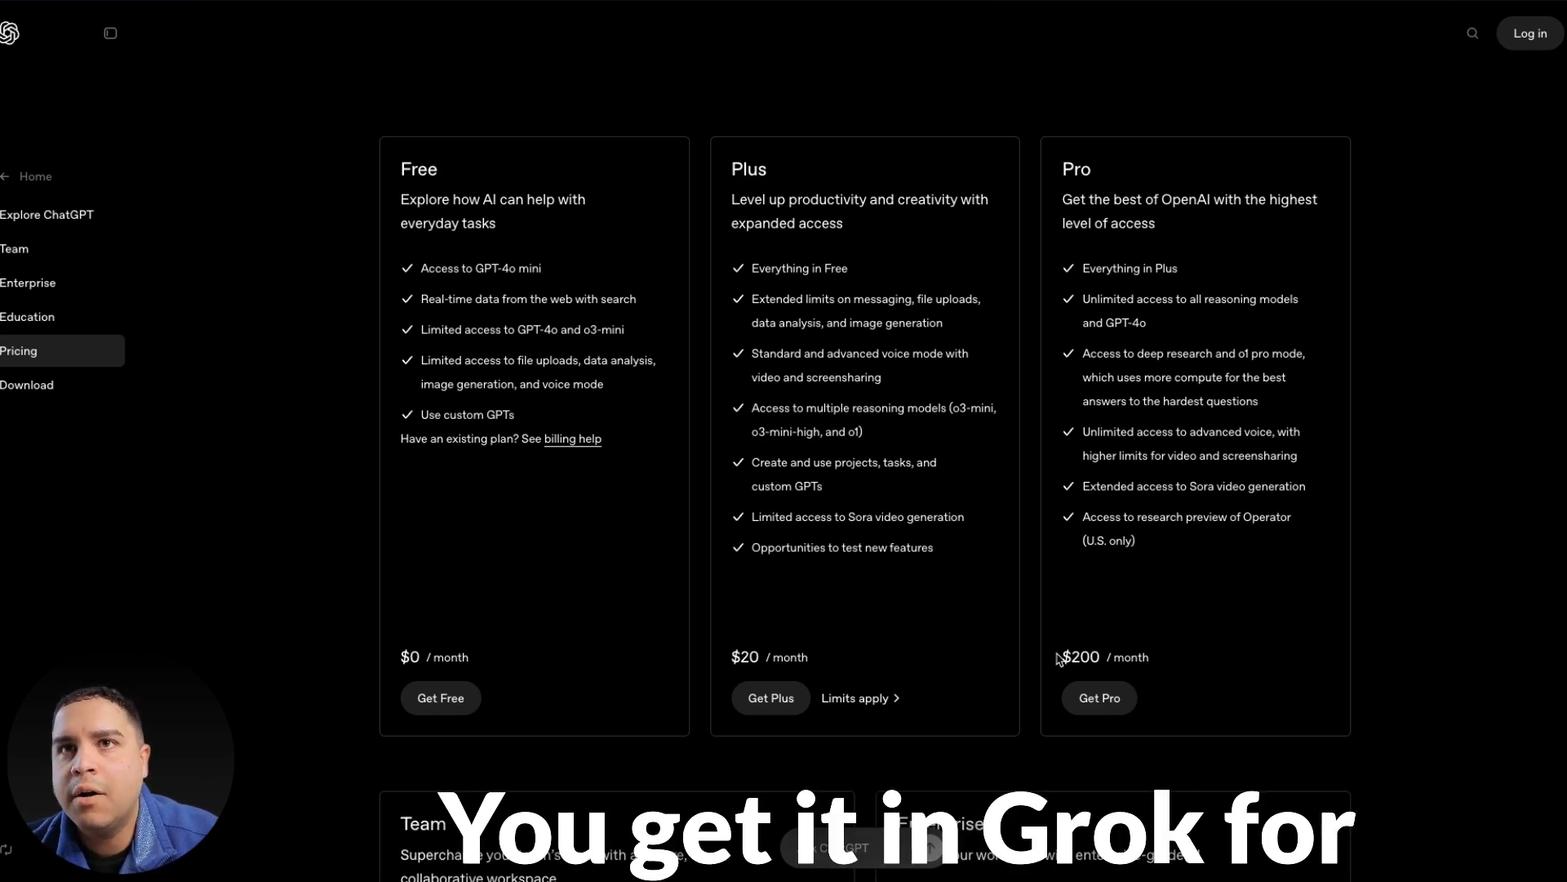
click(38, 411)
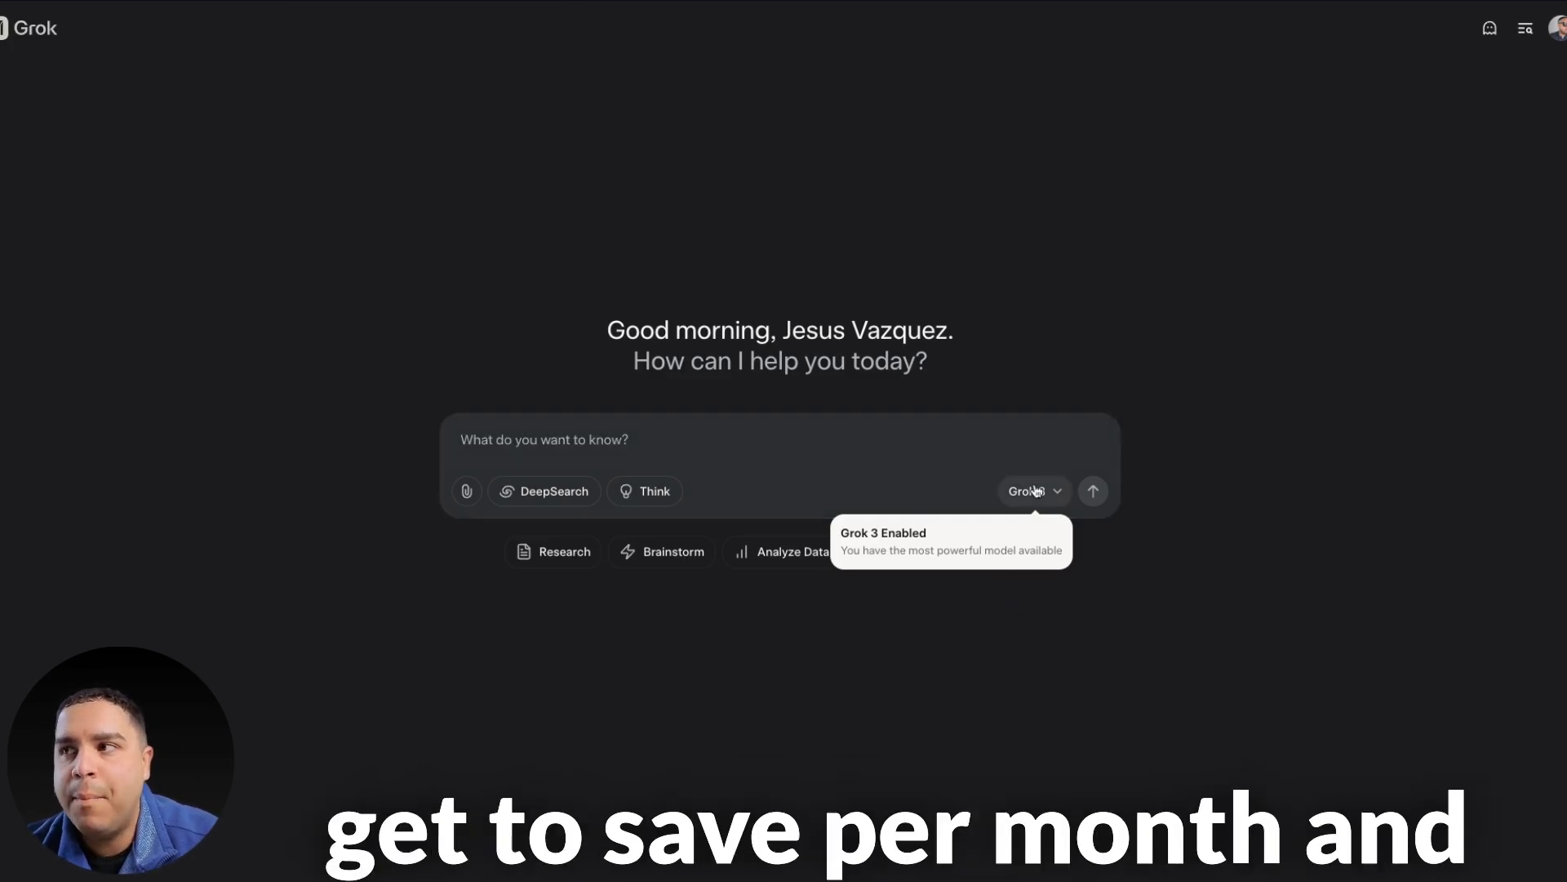
click(1027, 490)
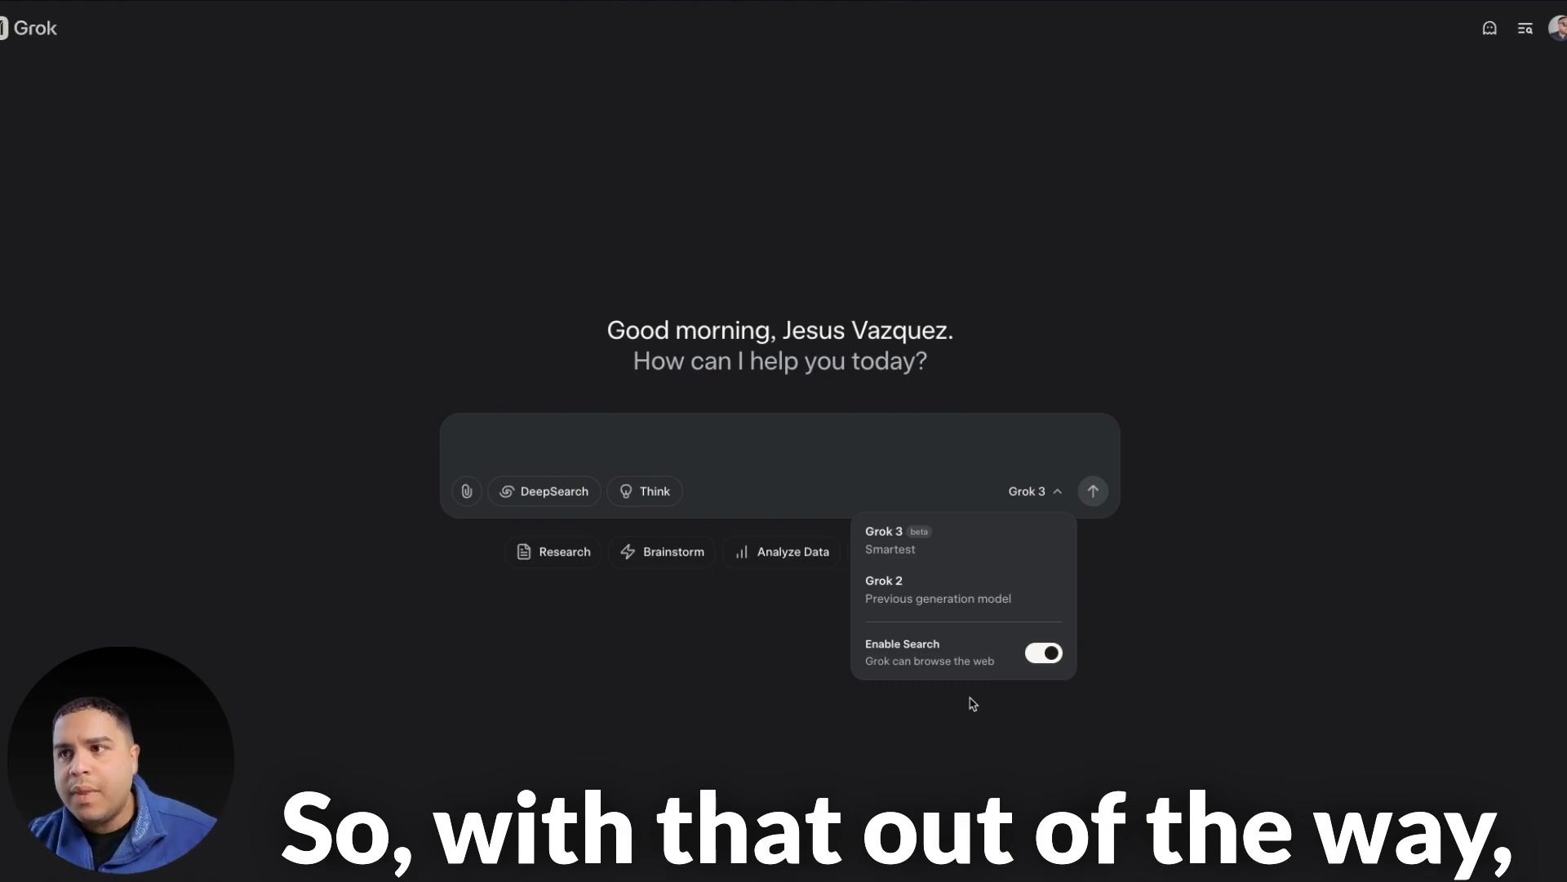
click(973, 704)
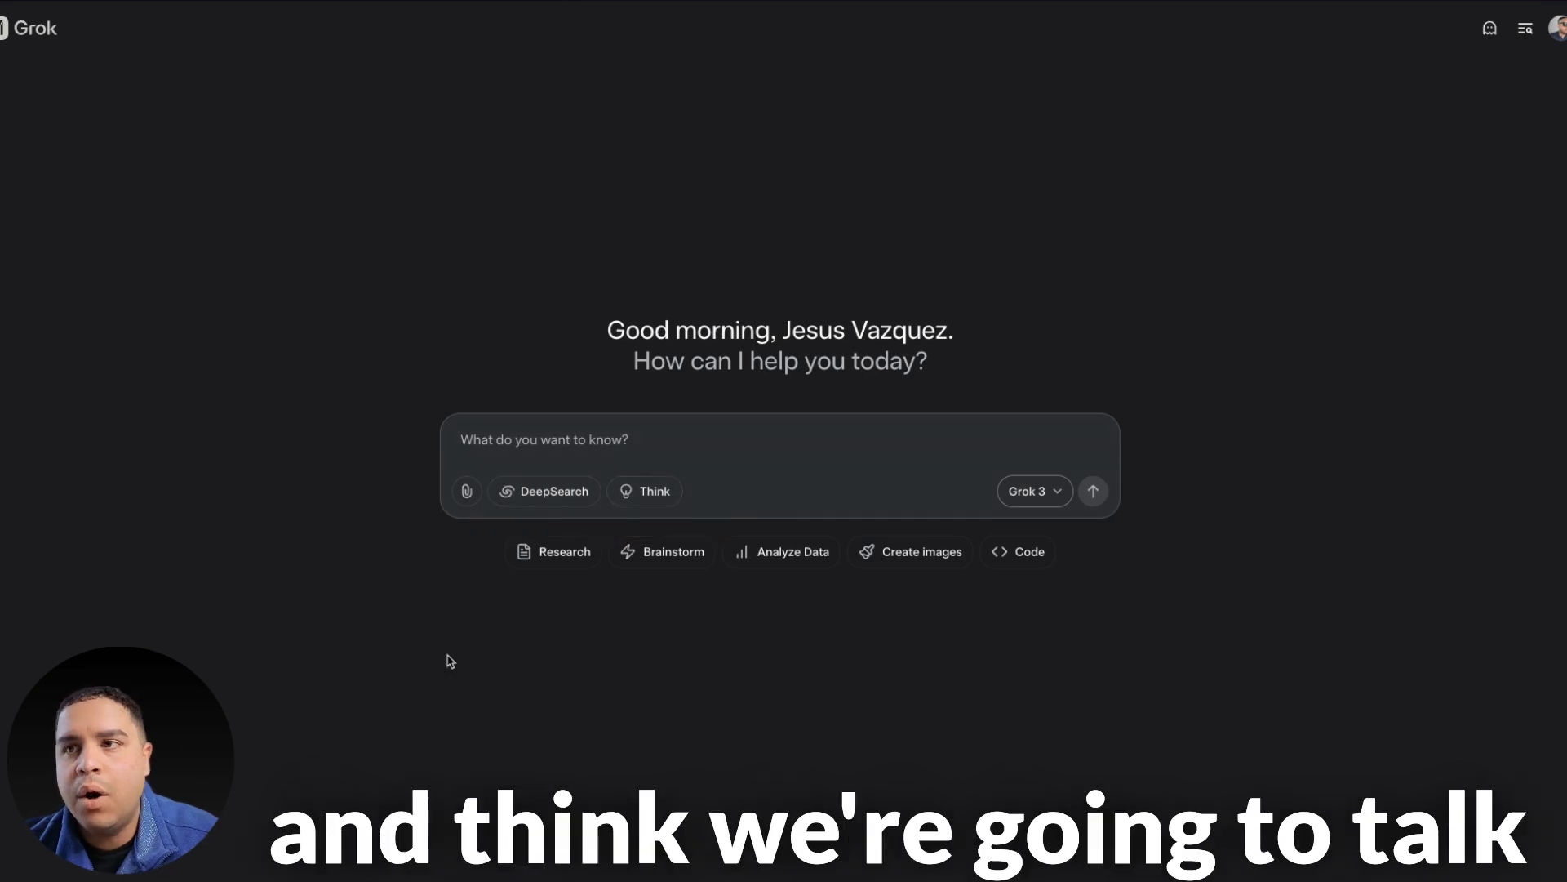
Send the Create images suggestion 'Draw a river otter playing a ukelele'.
click(935, 556)
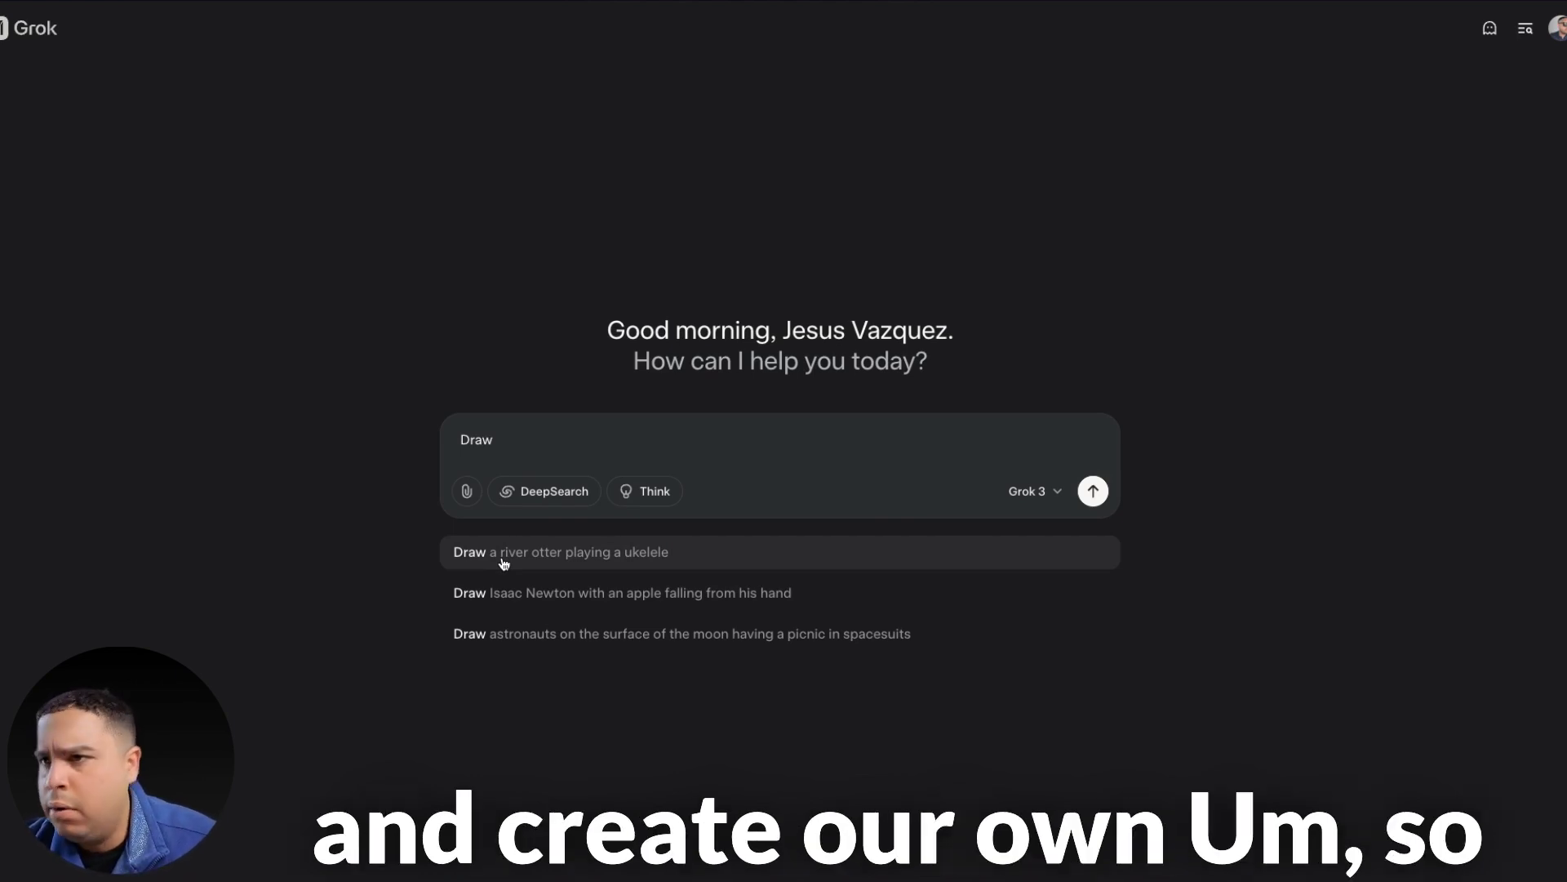
click(504, 563)
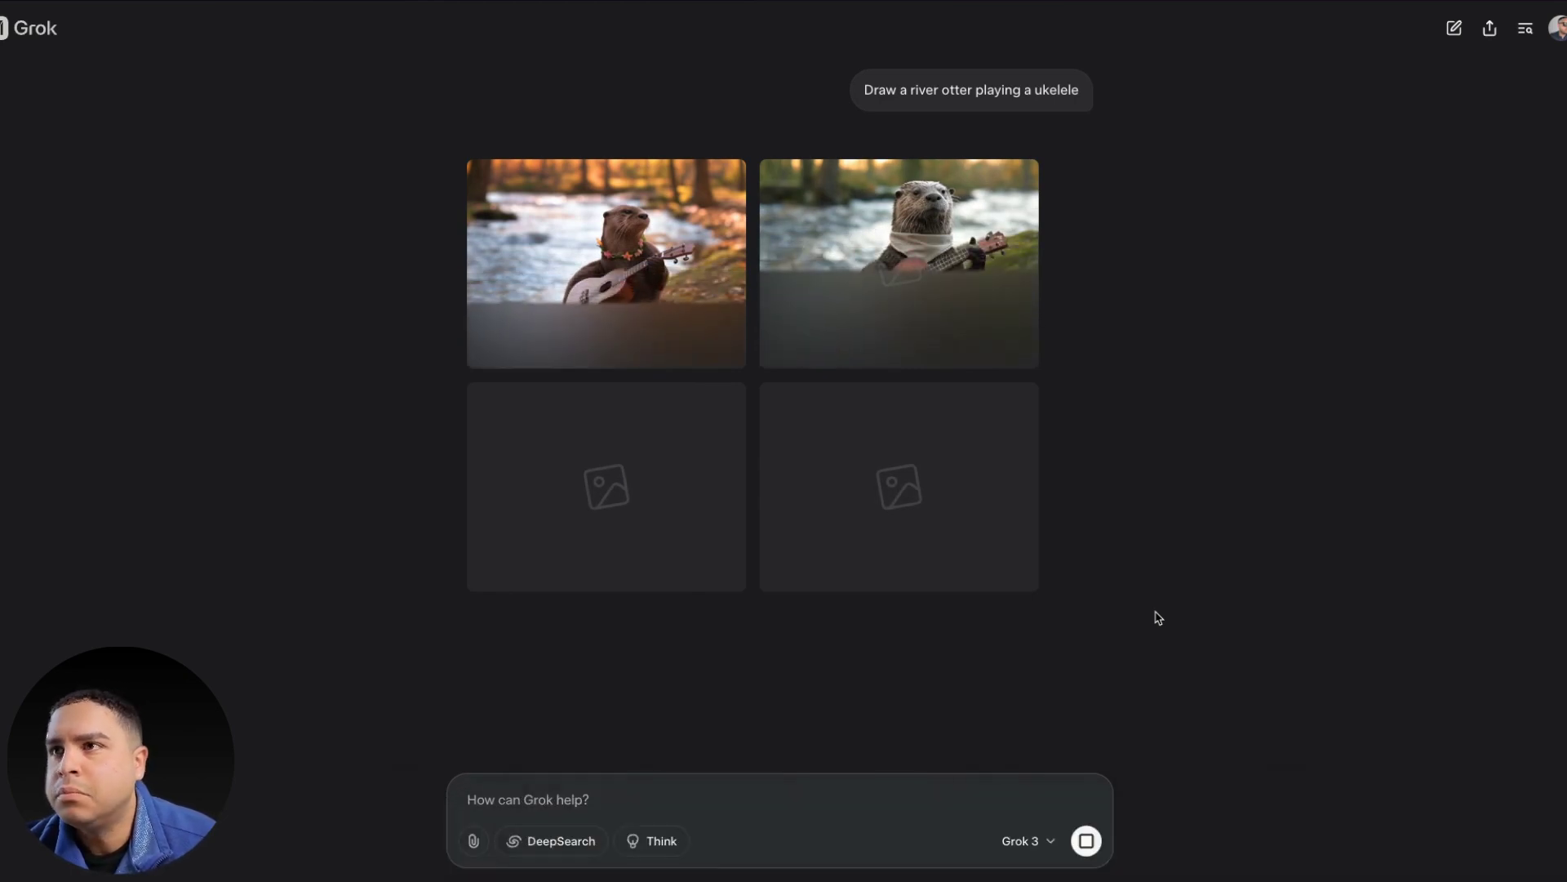
View both river otter images full size, switching between them in the lightbox.
click(548, 238)
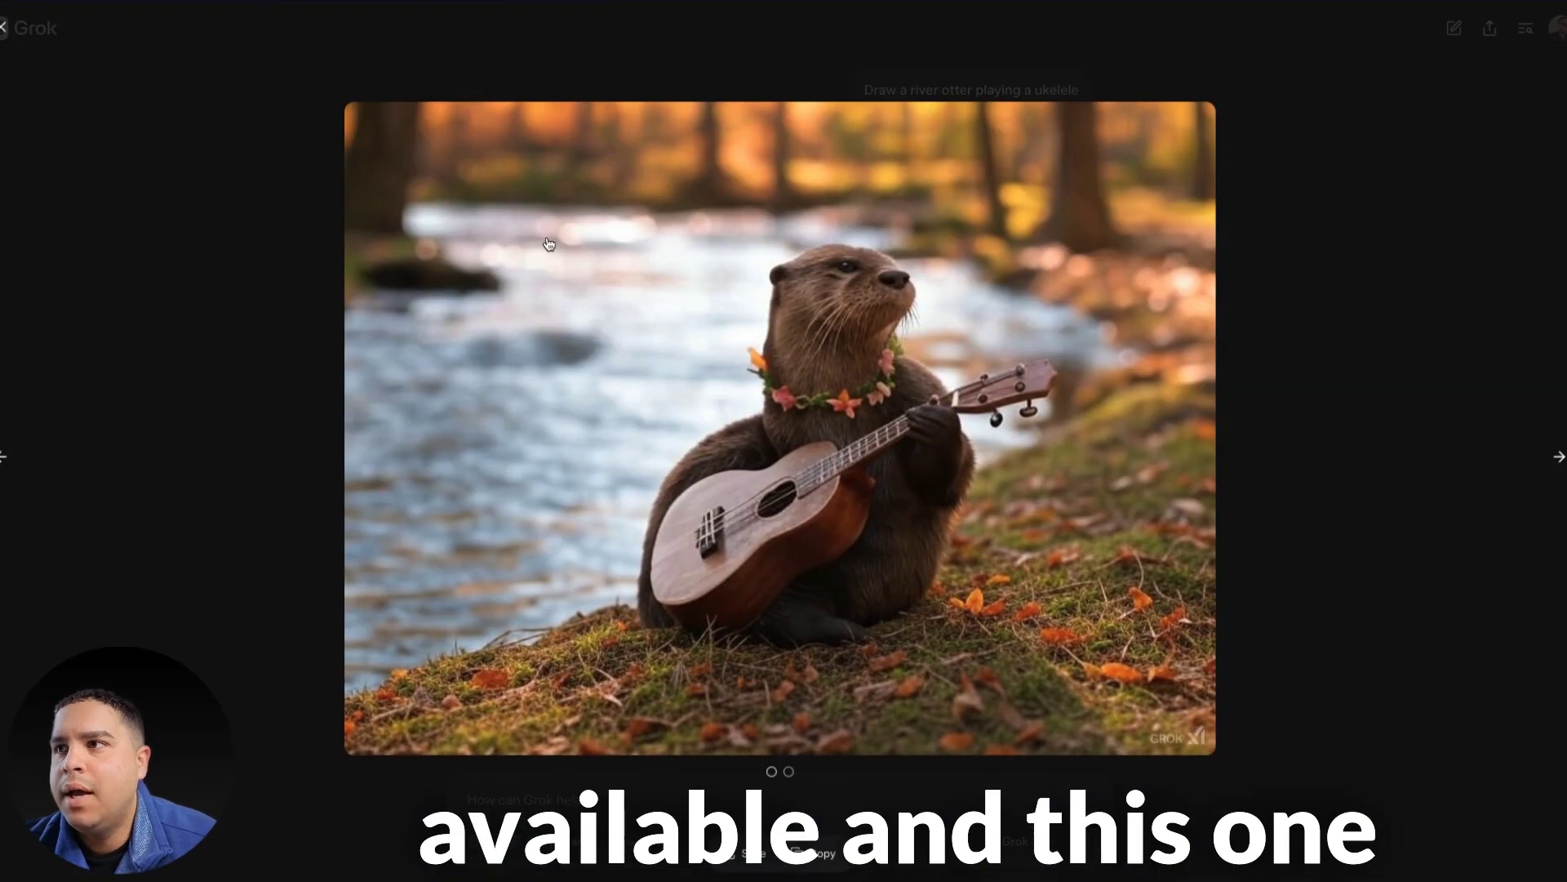
click(771, 551)
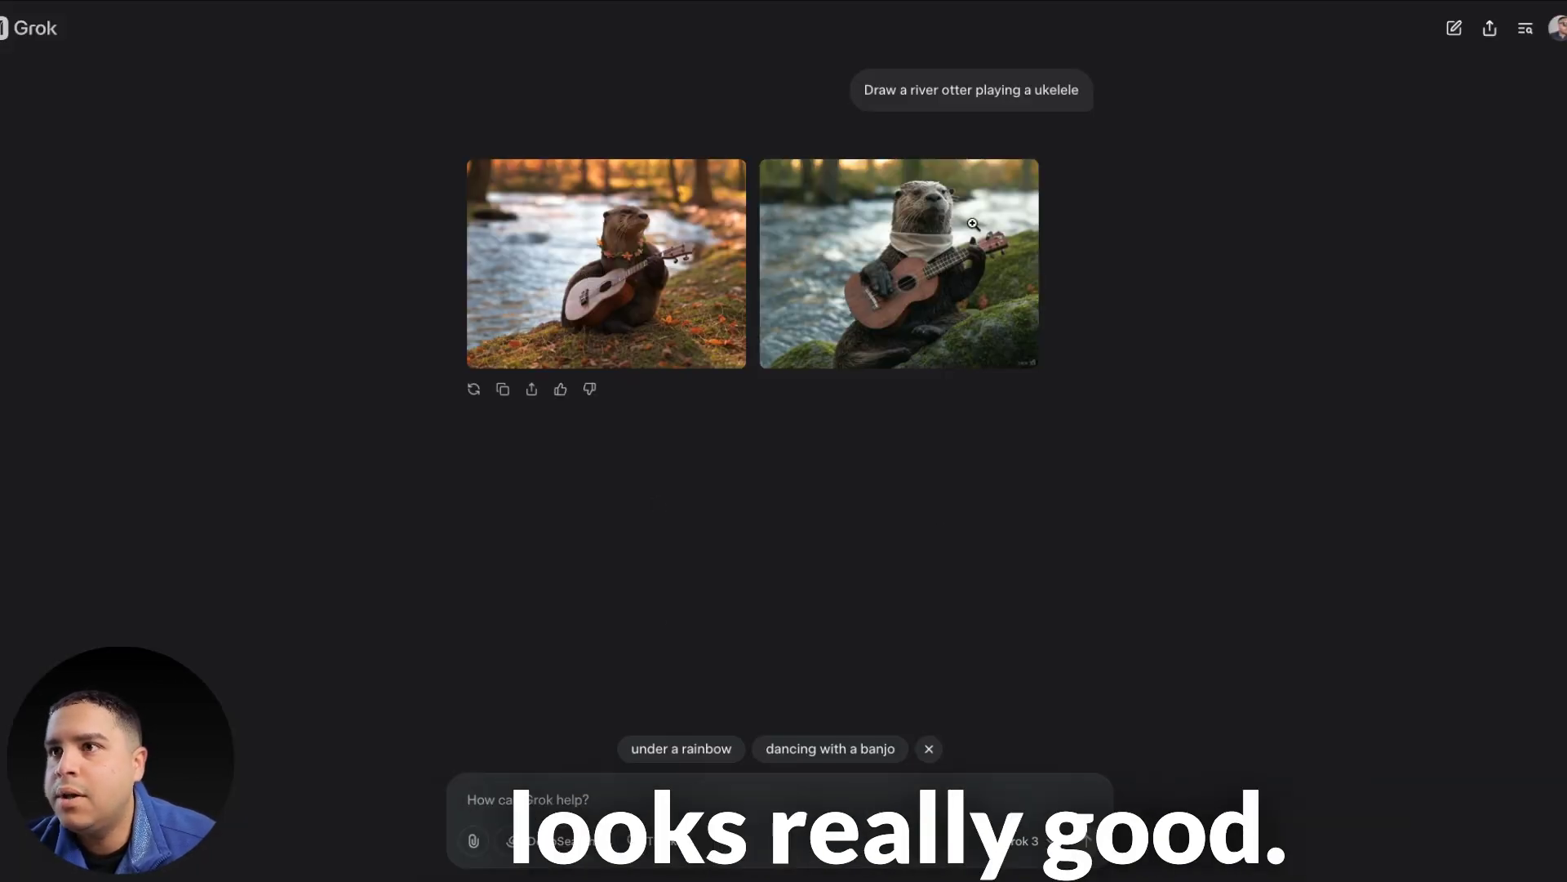
click(868, 255)
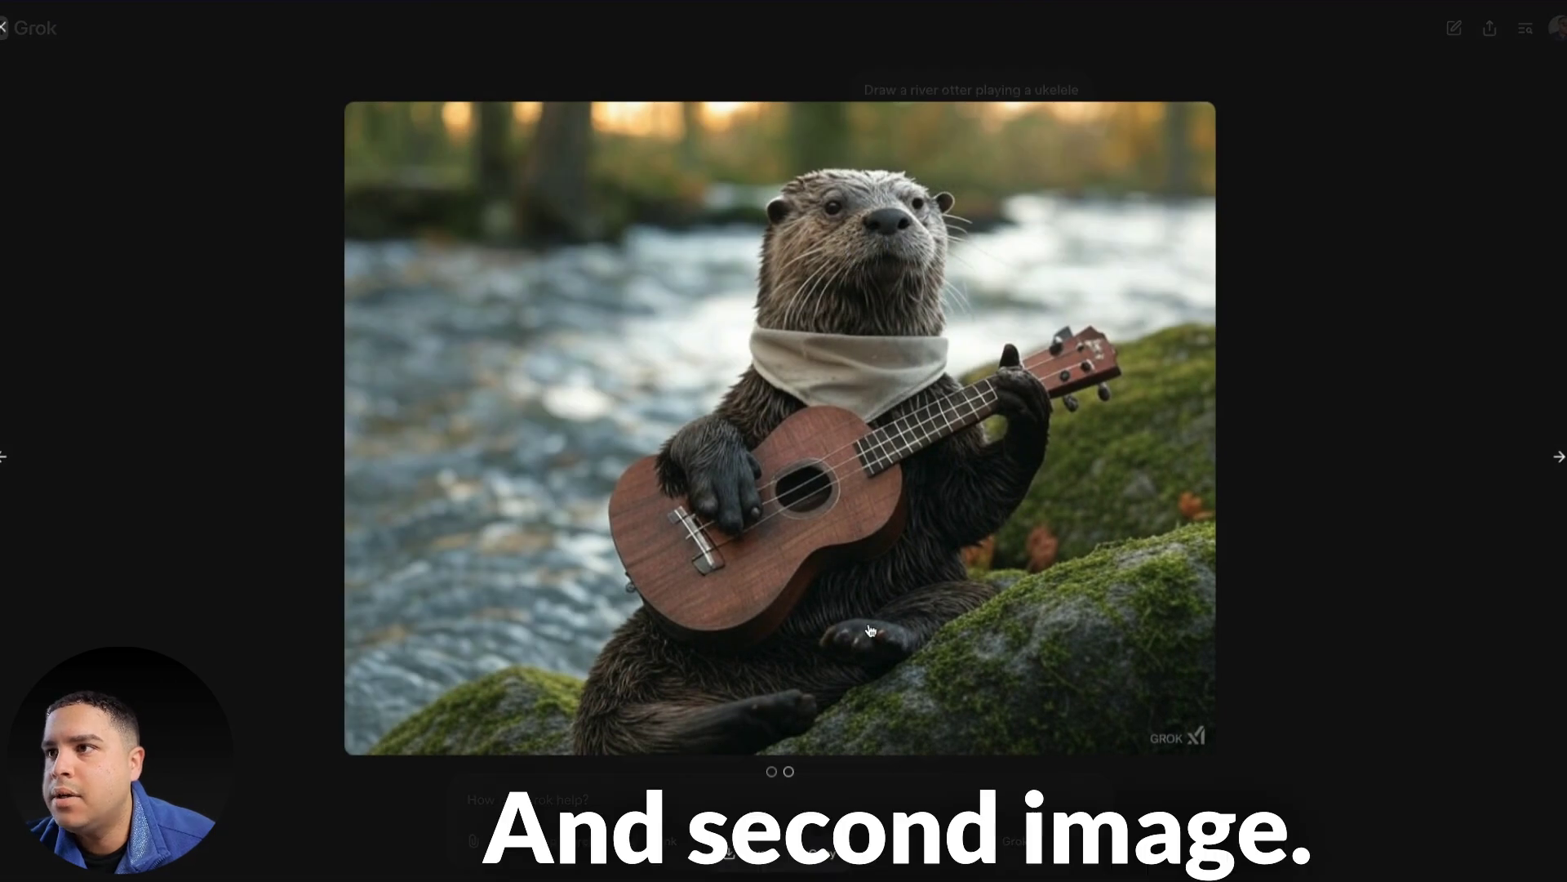
key(Left)
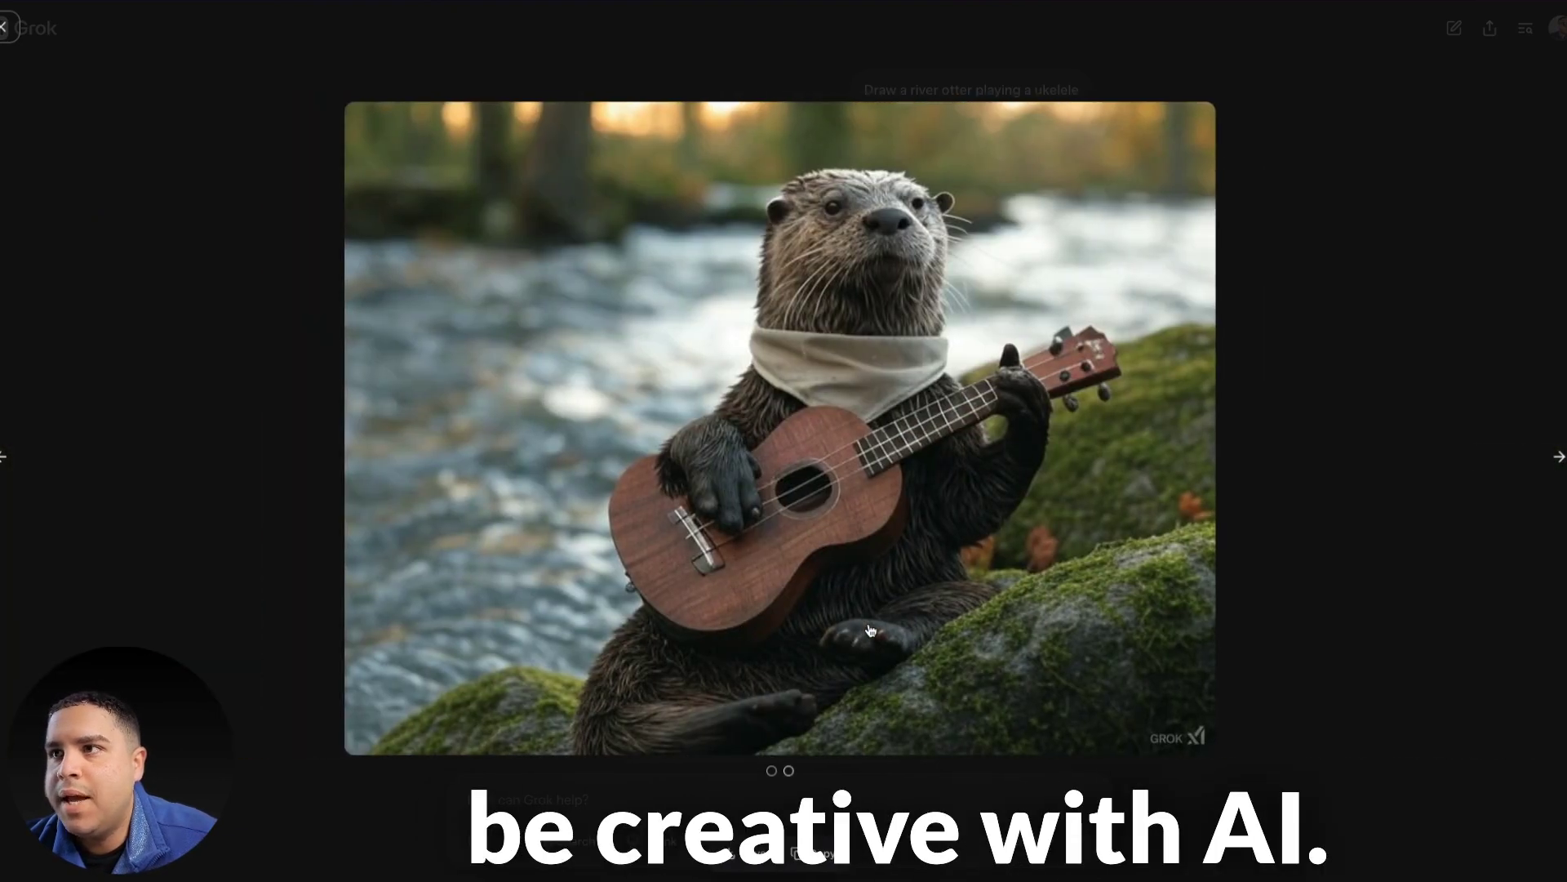
key(Escape)
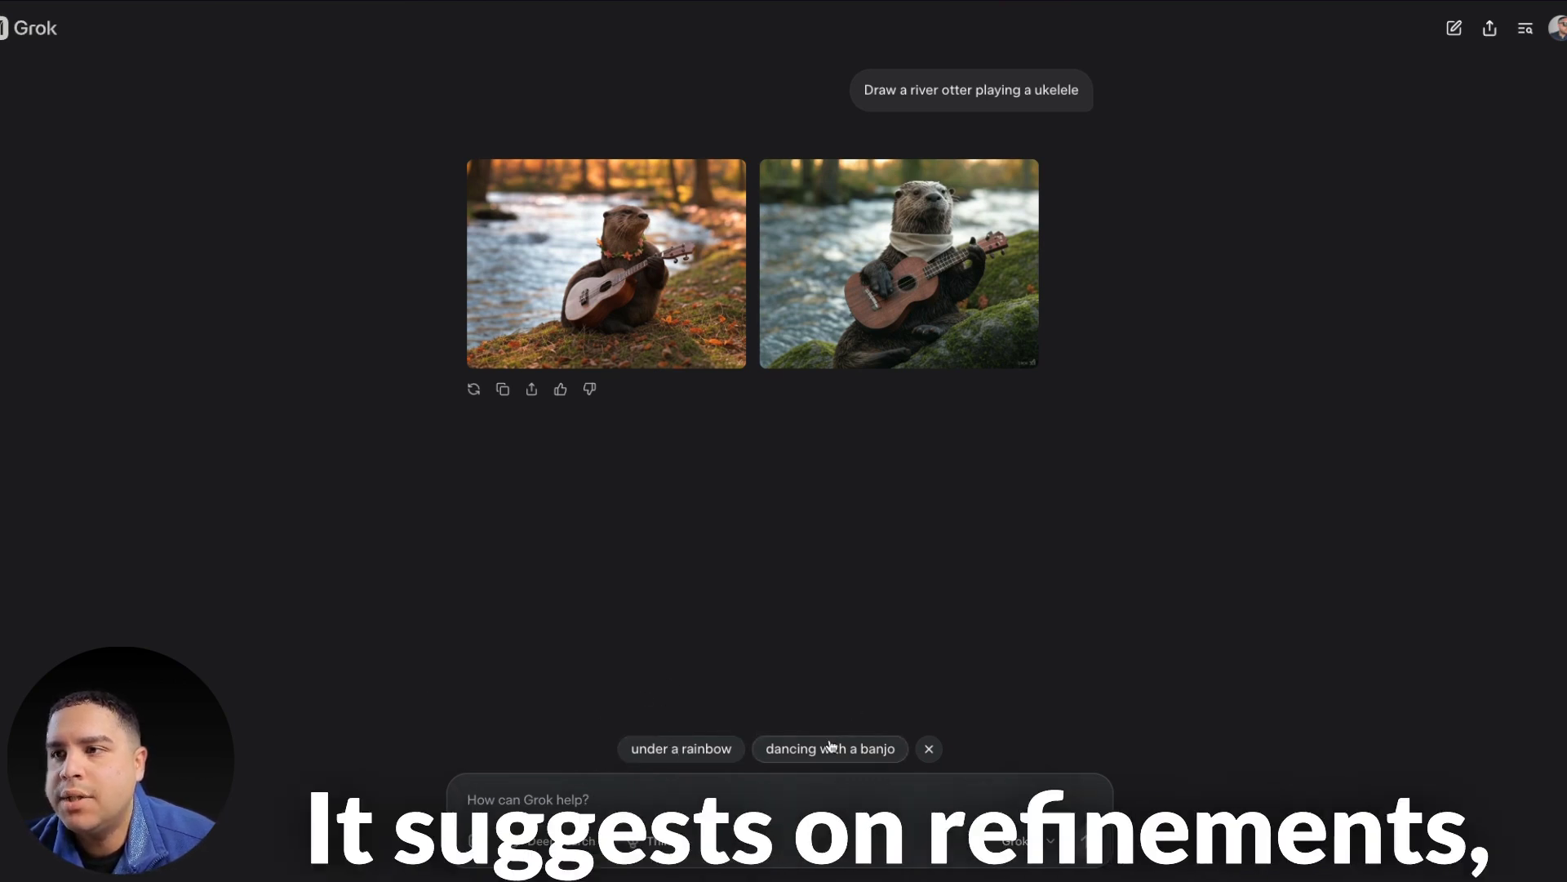
click(653, 242)
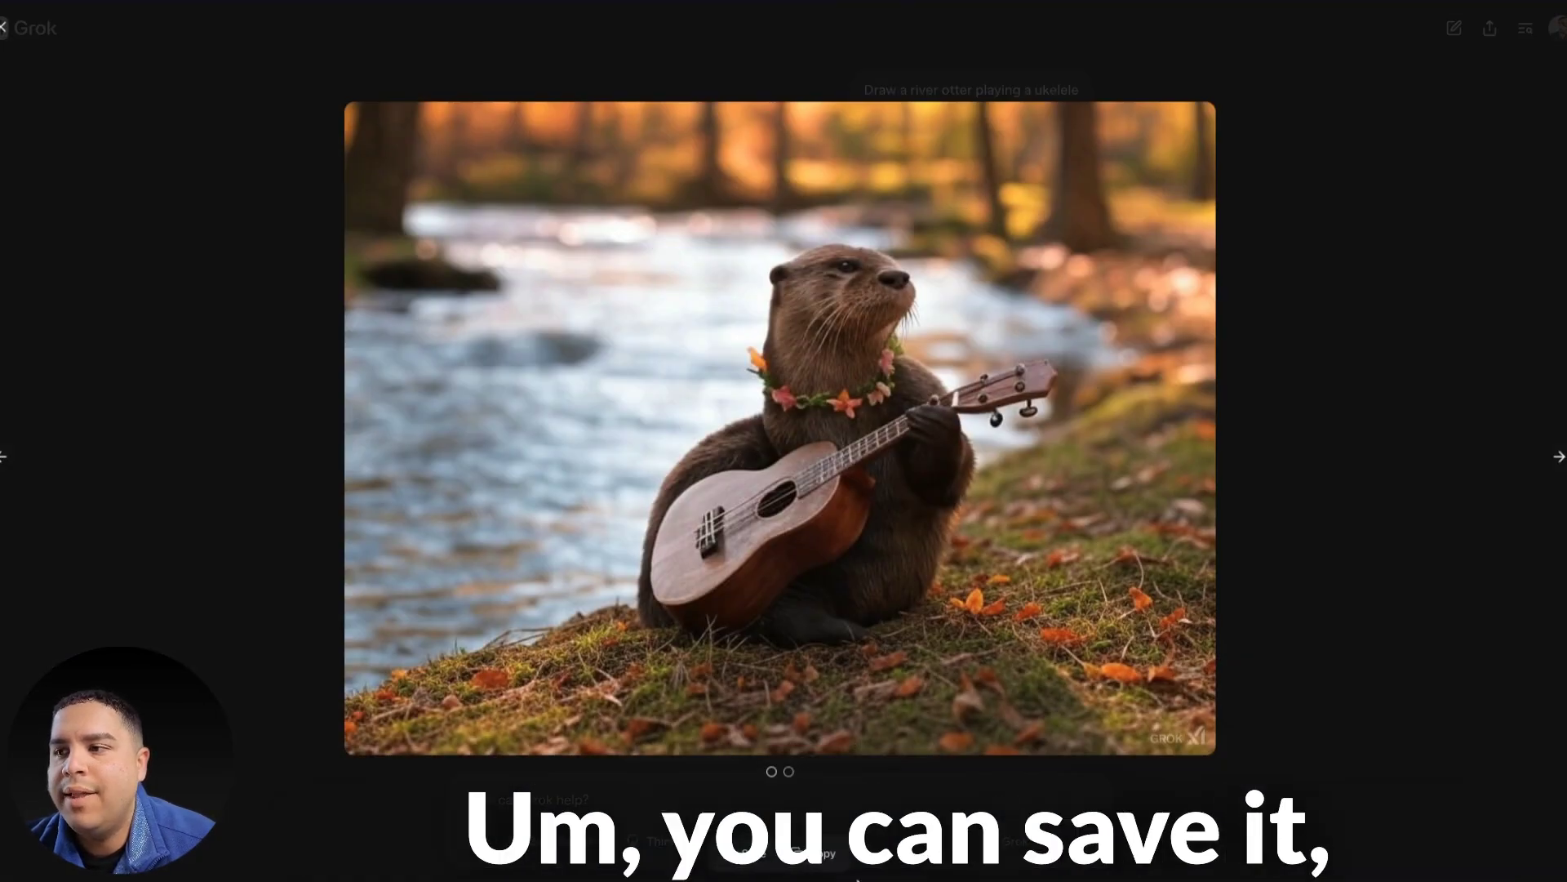
key(Right)
click(1391, 500)
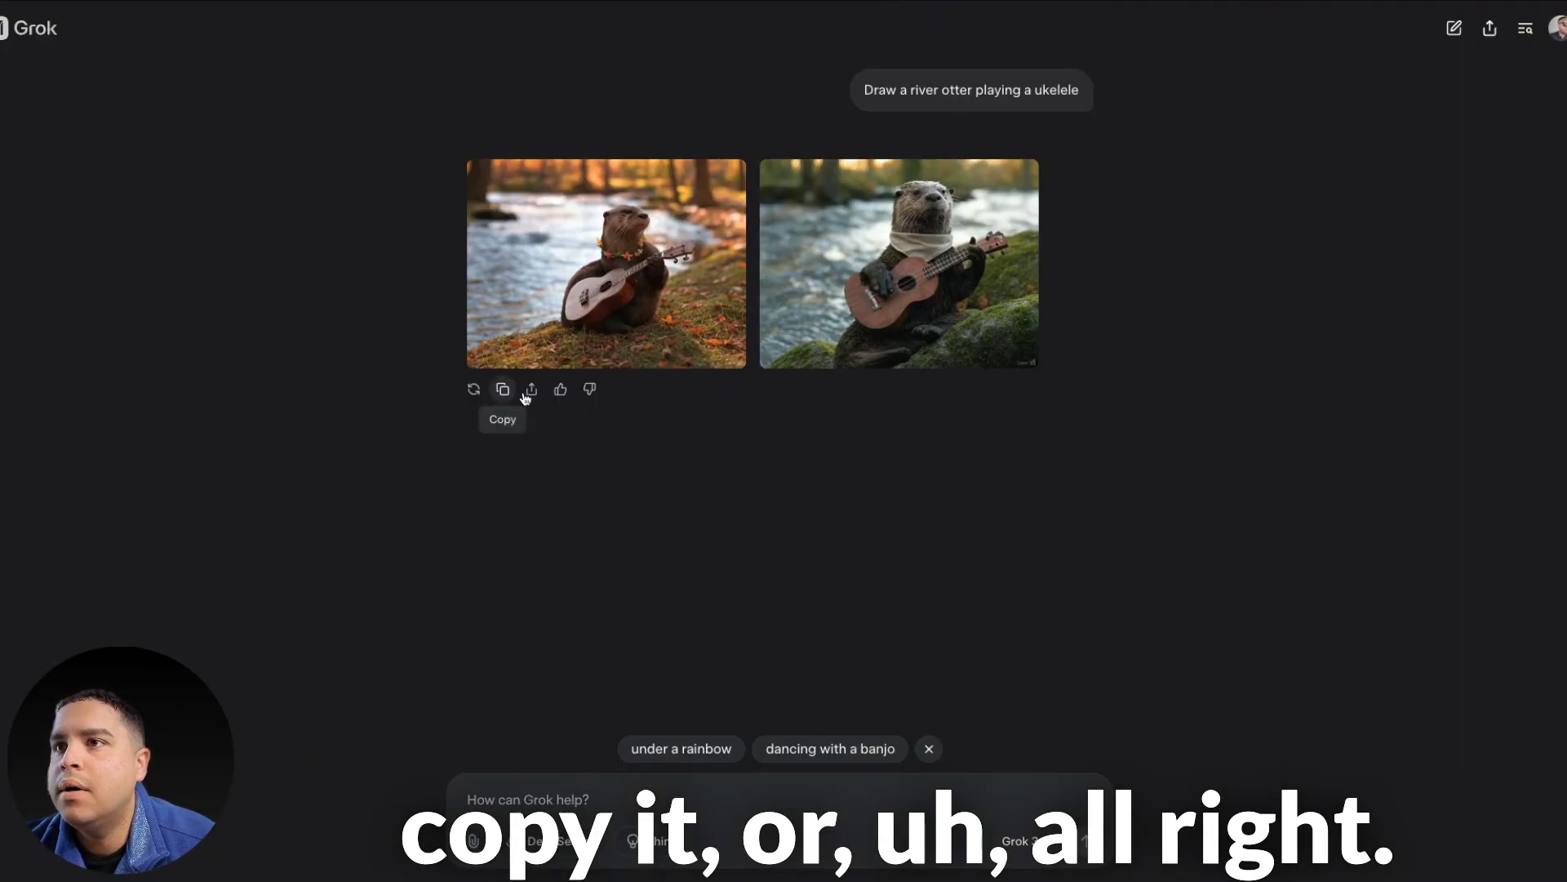
click(974, 229)
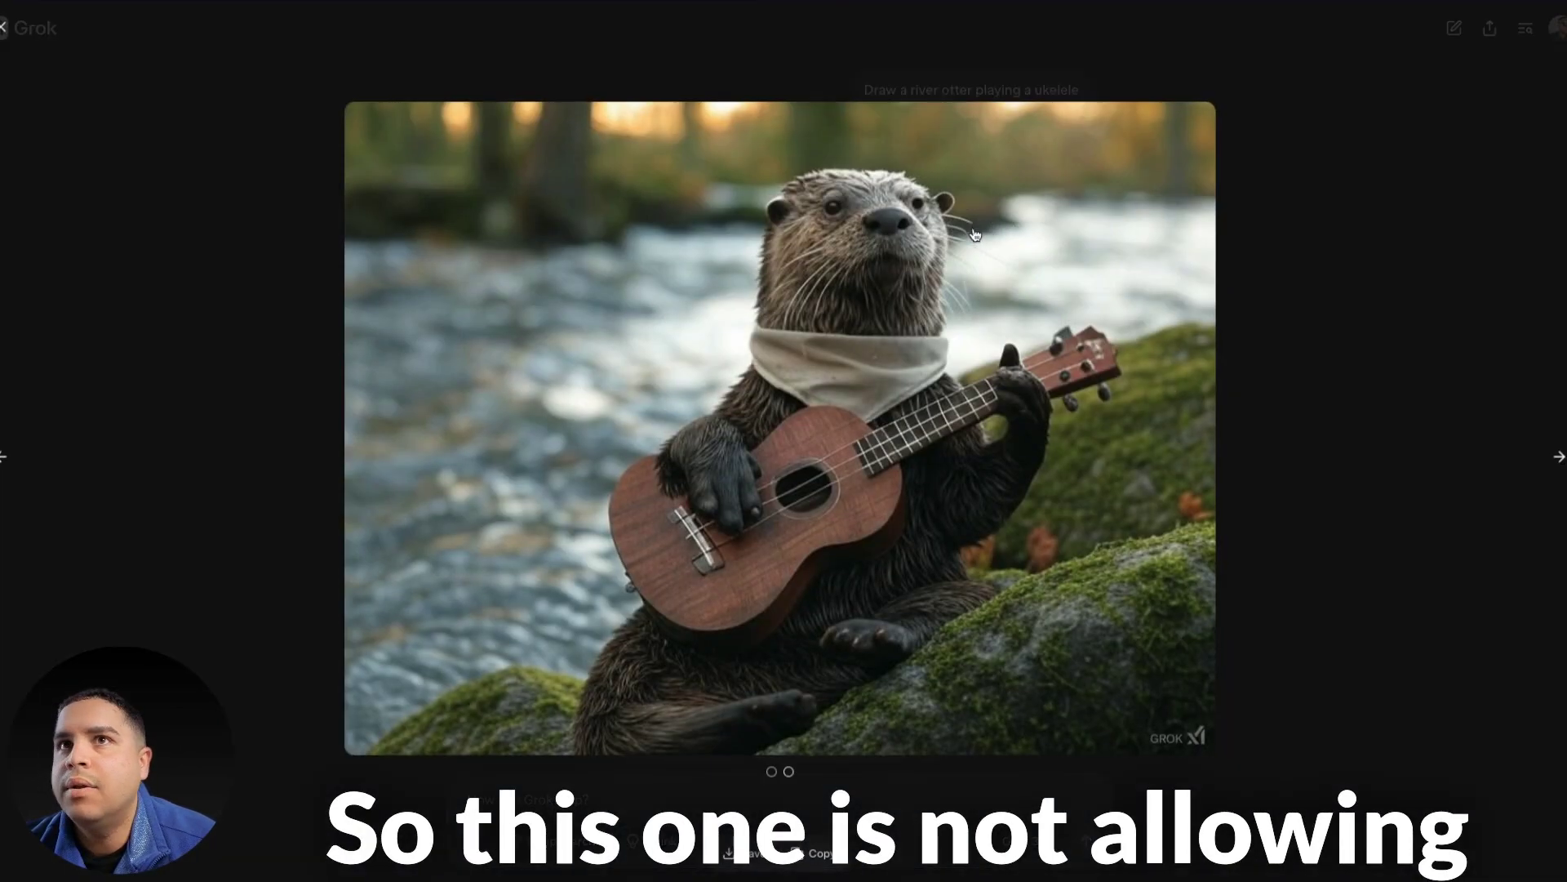
Go back to the Grok page on X, reload it and check the chat history.
mouse_move(18, 495)
click(33, 444)
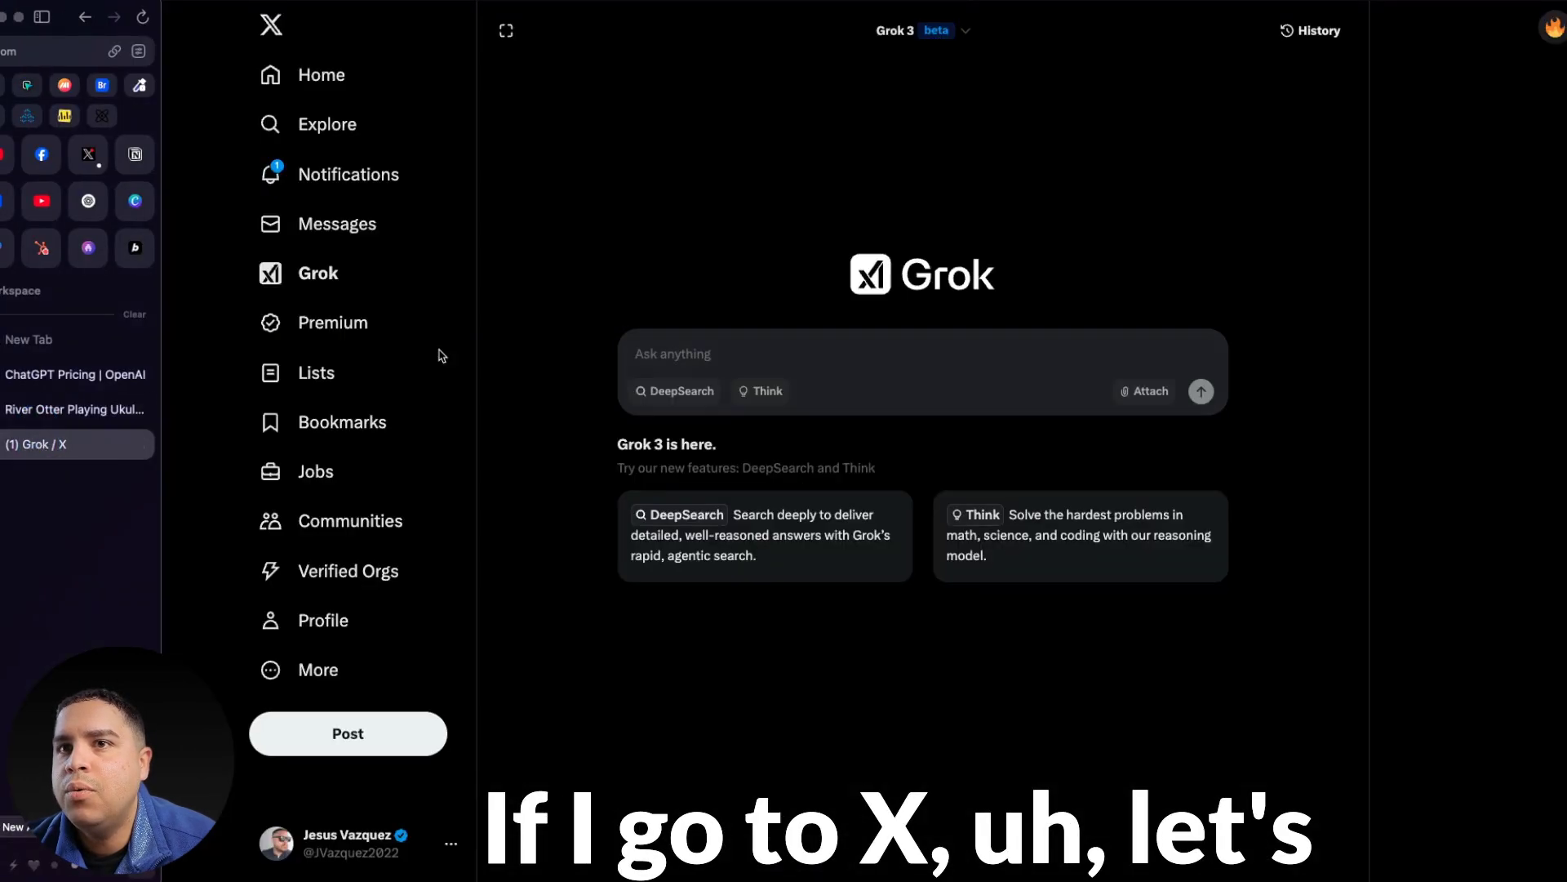
click(1316, 30)
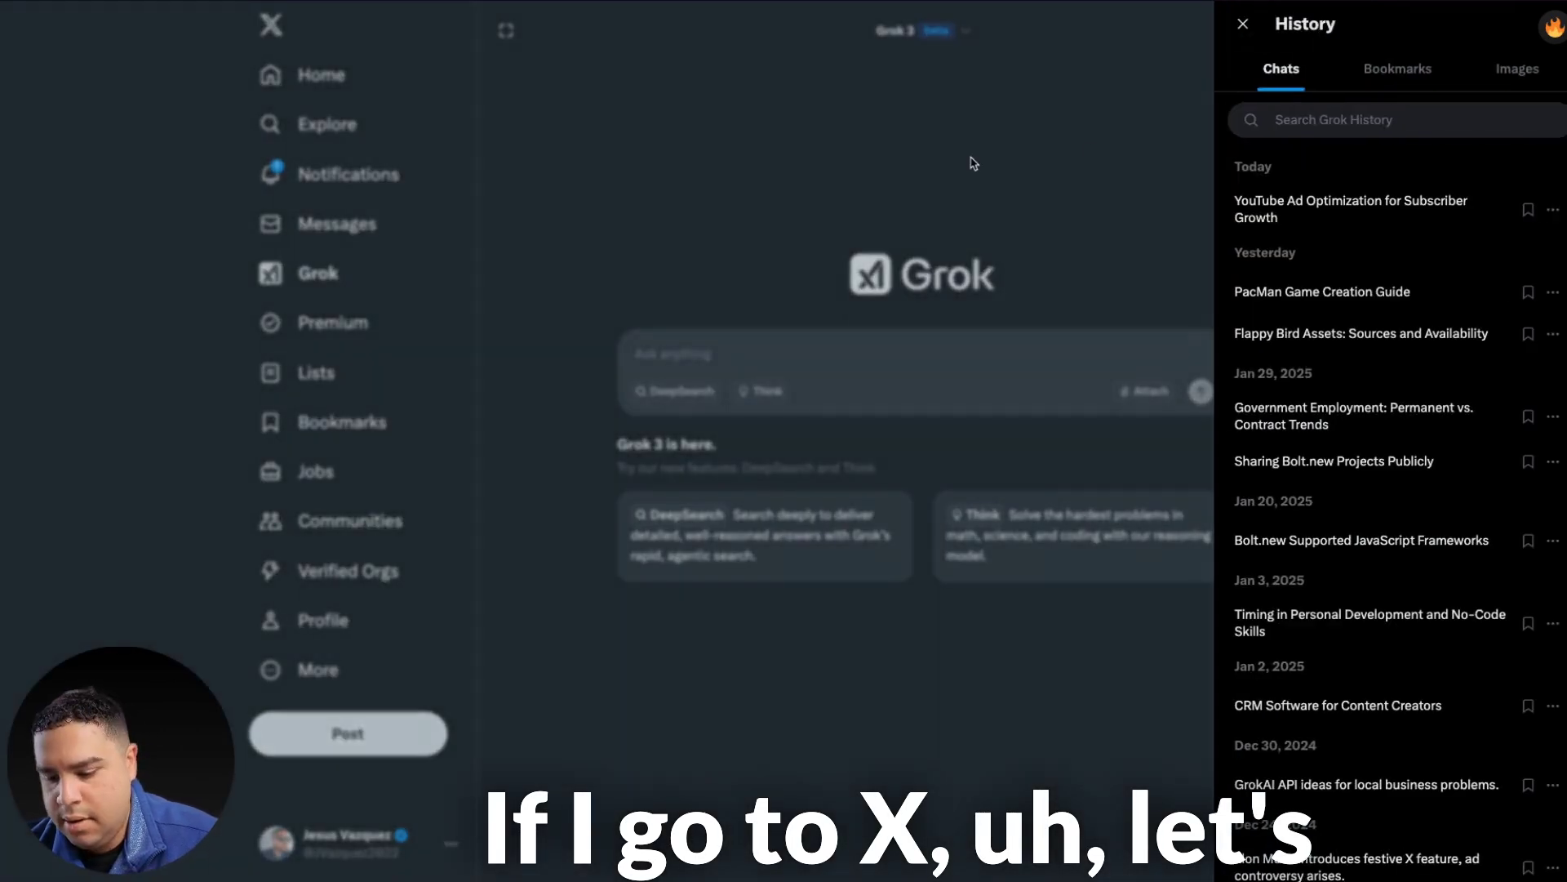
key(F5)
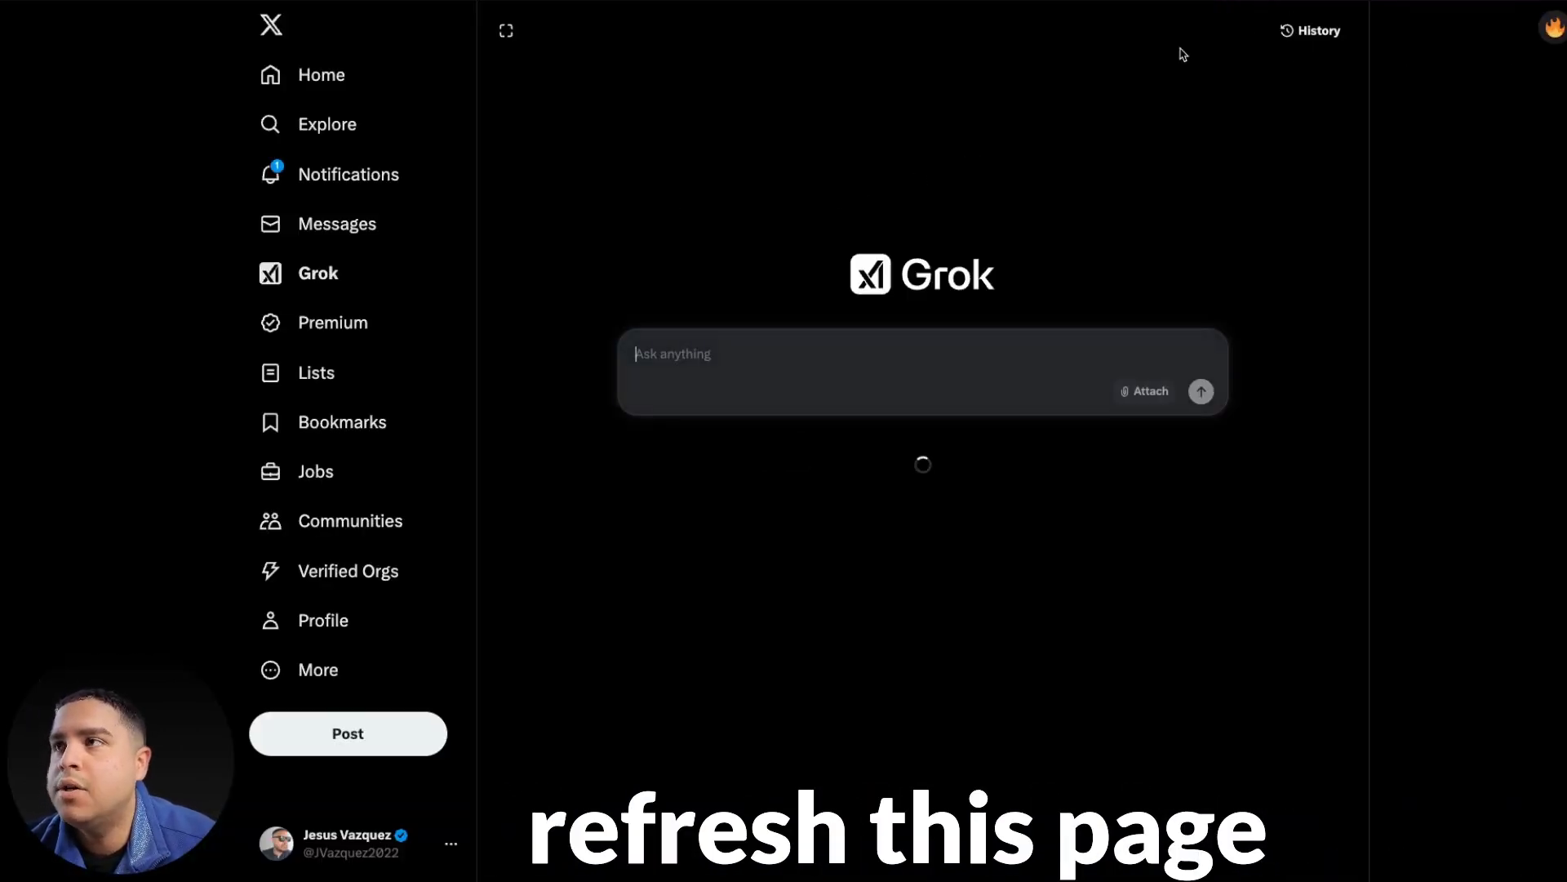
click(1319, 33)
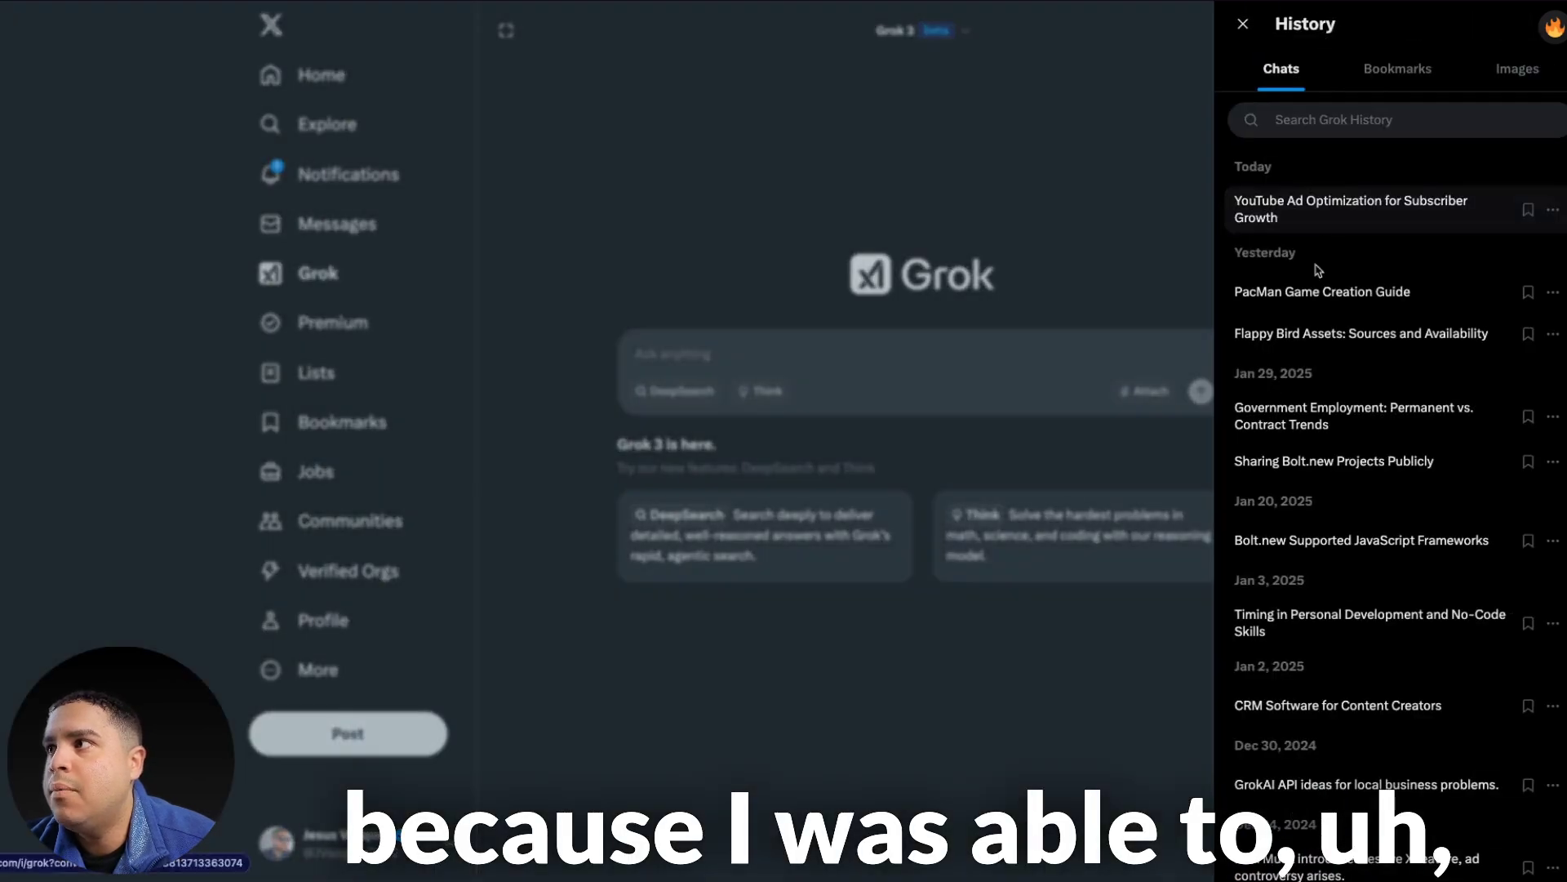
click(710, 351)
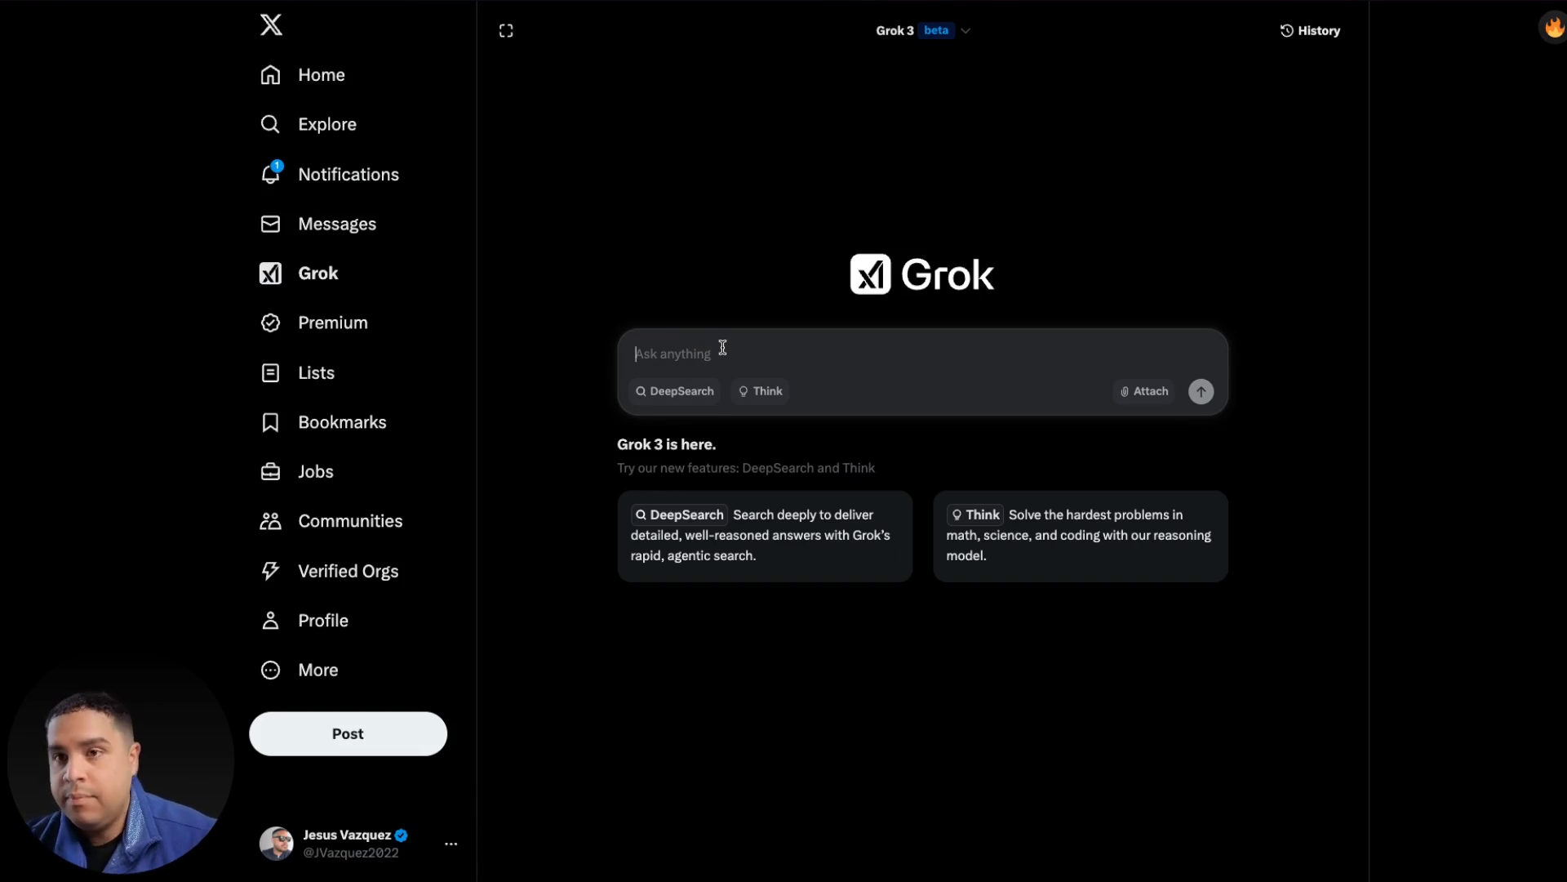
Copy the otter prompt from standalone Grok and send it to Grok on X.
mouse_move(6, 217)
click(65, 411)
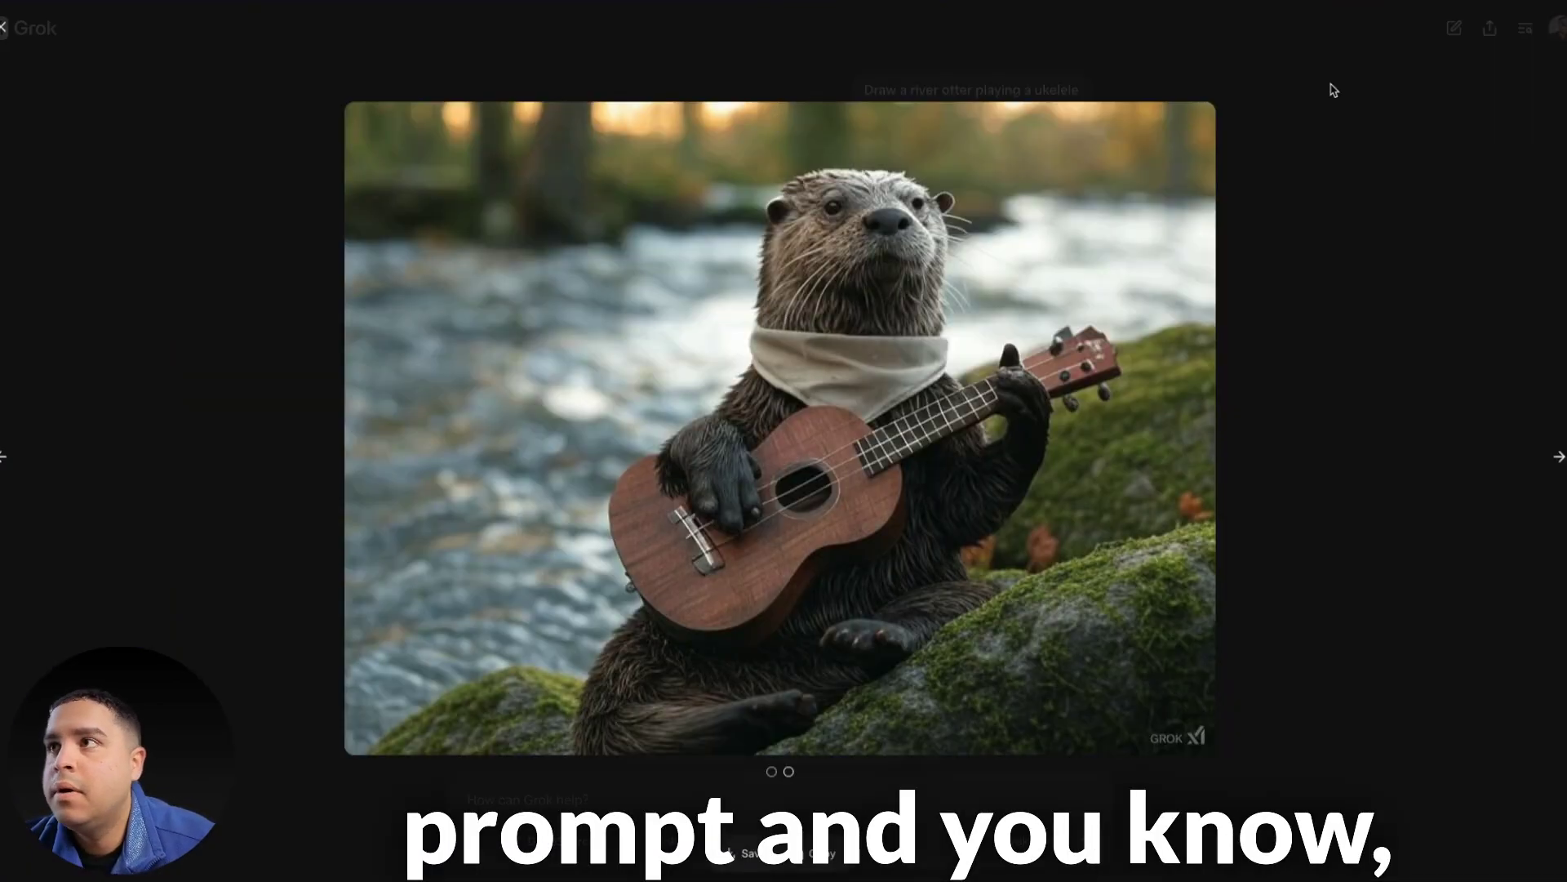
click(1304, 102)
triple_click(922, 90)
key(ctrl+c)
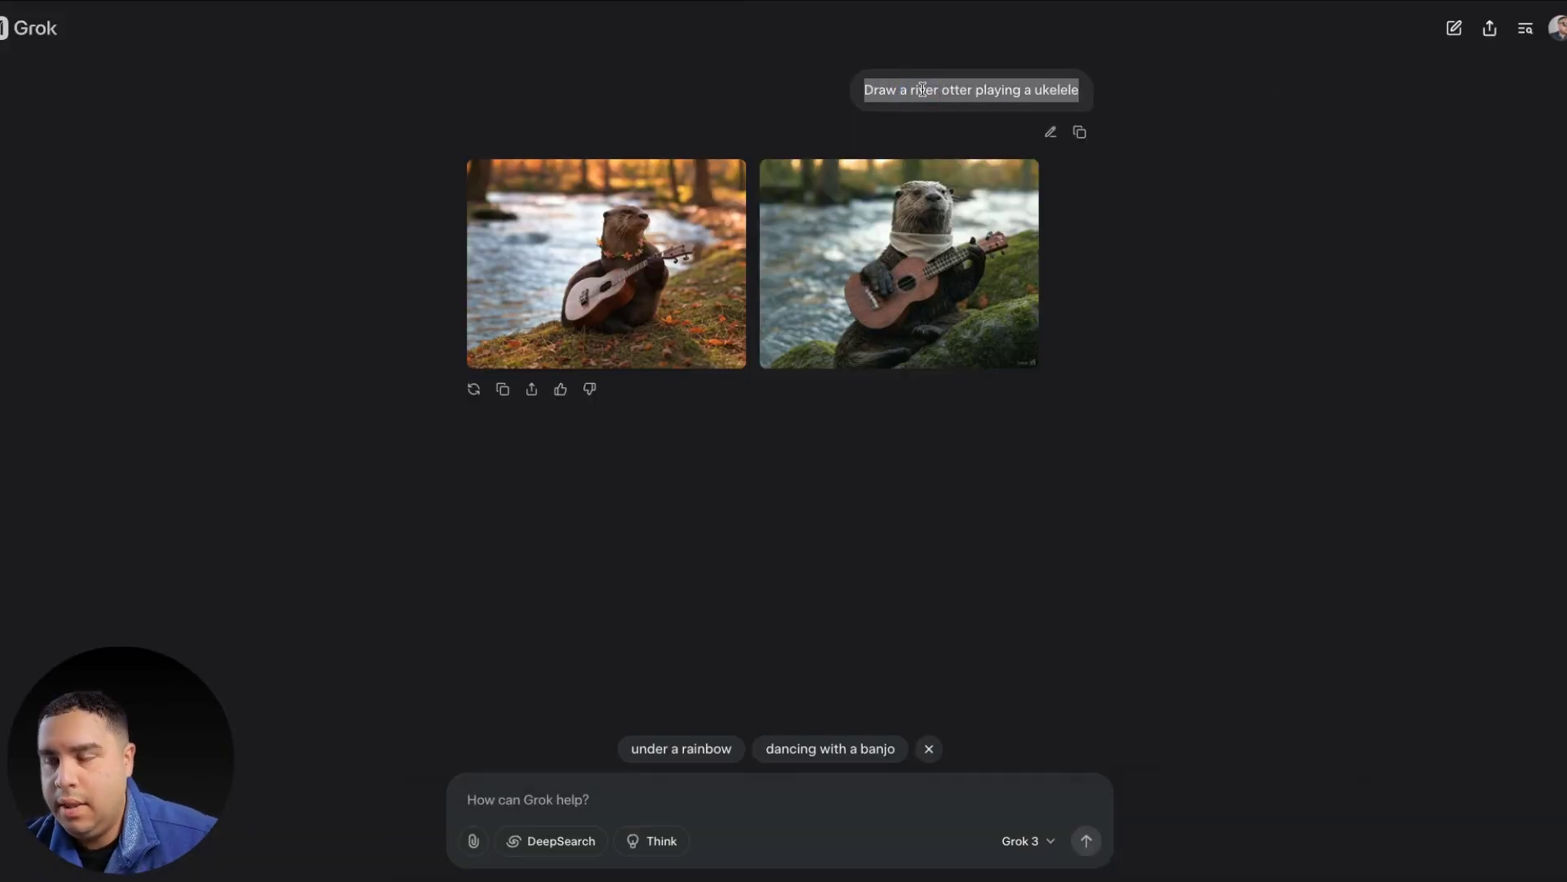
mouse_move(6, 409)
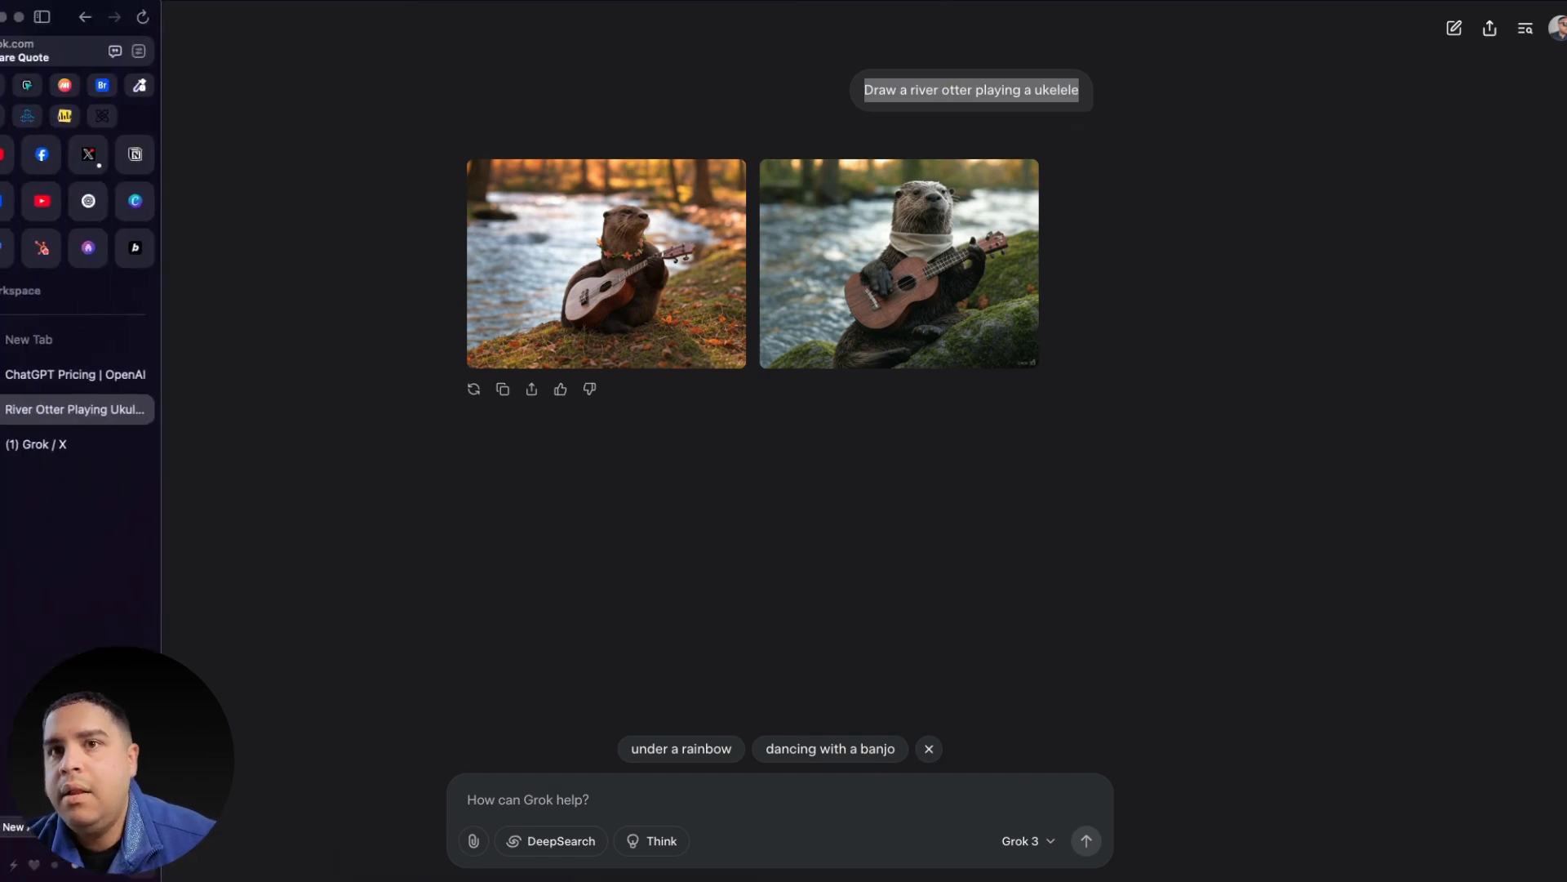
click(57, 444)
click(790, 339)
key(ctrl+v)
key(Return)
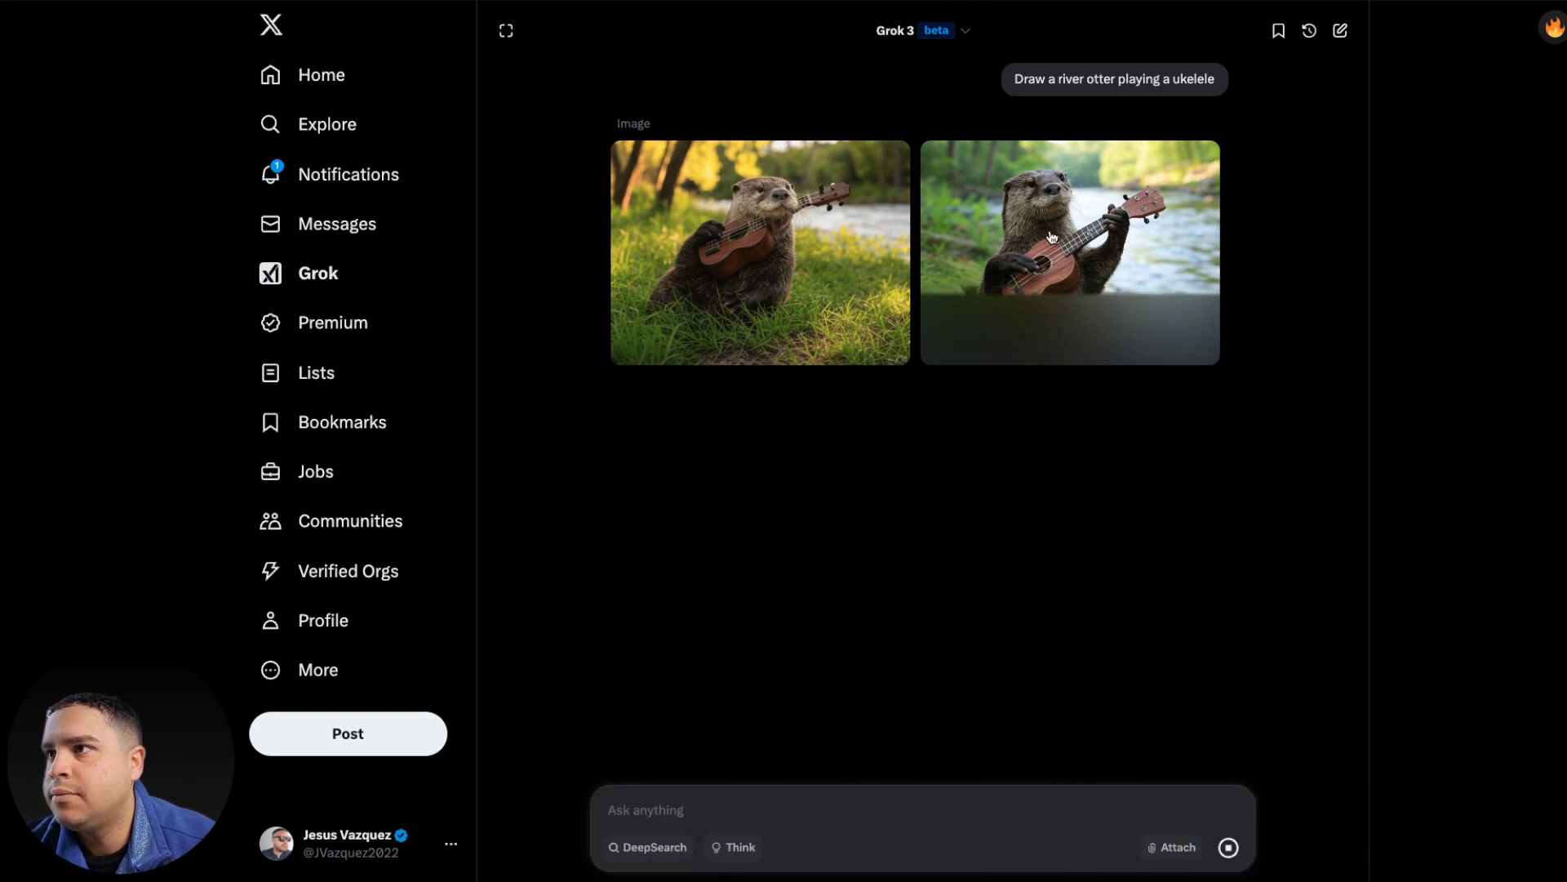
Inspect the second otter image enlarged and open its Edit with Grok option.
click(1065, 254)
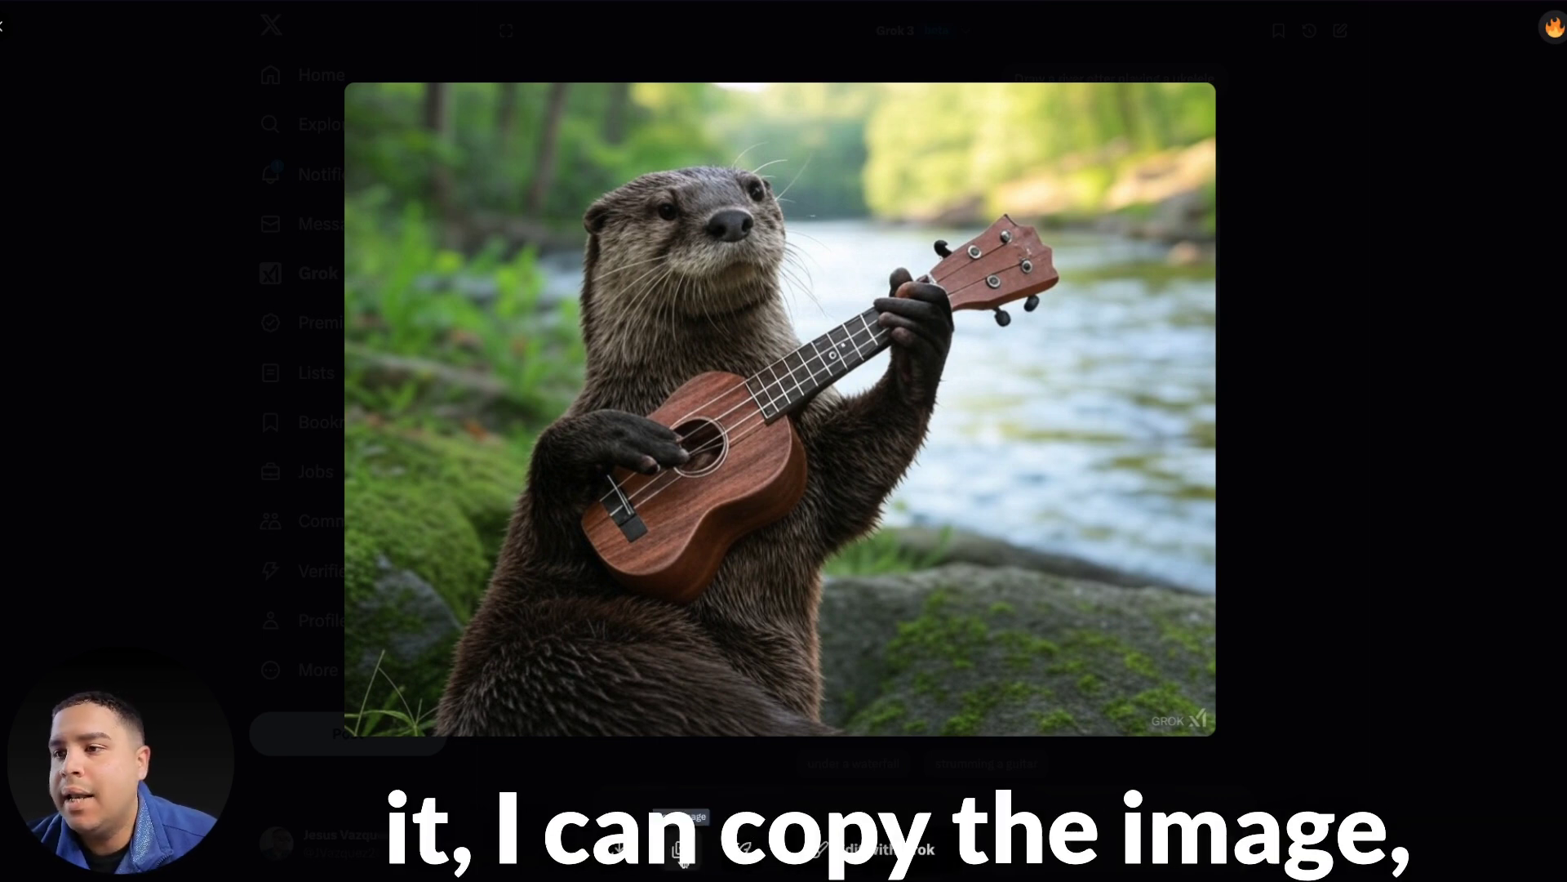
click(890, 849)
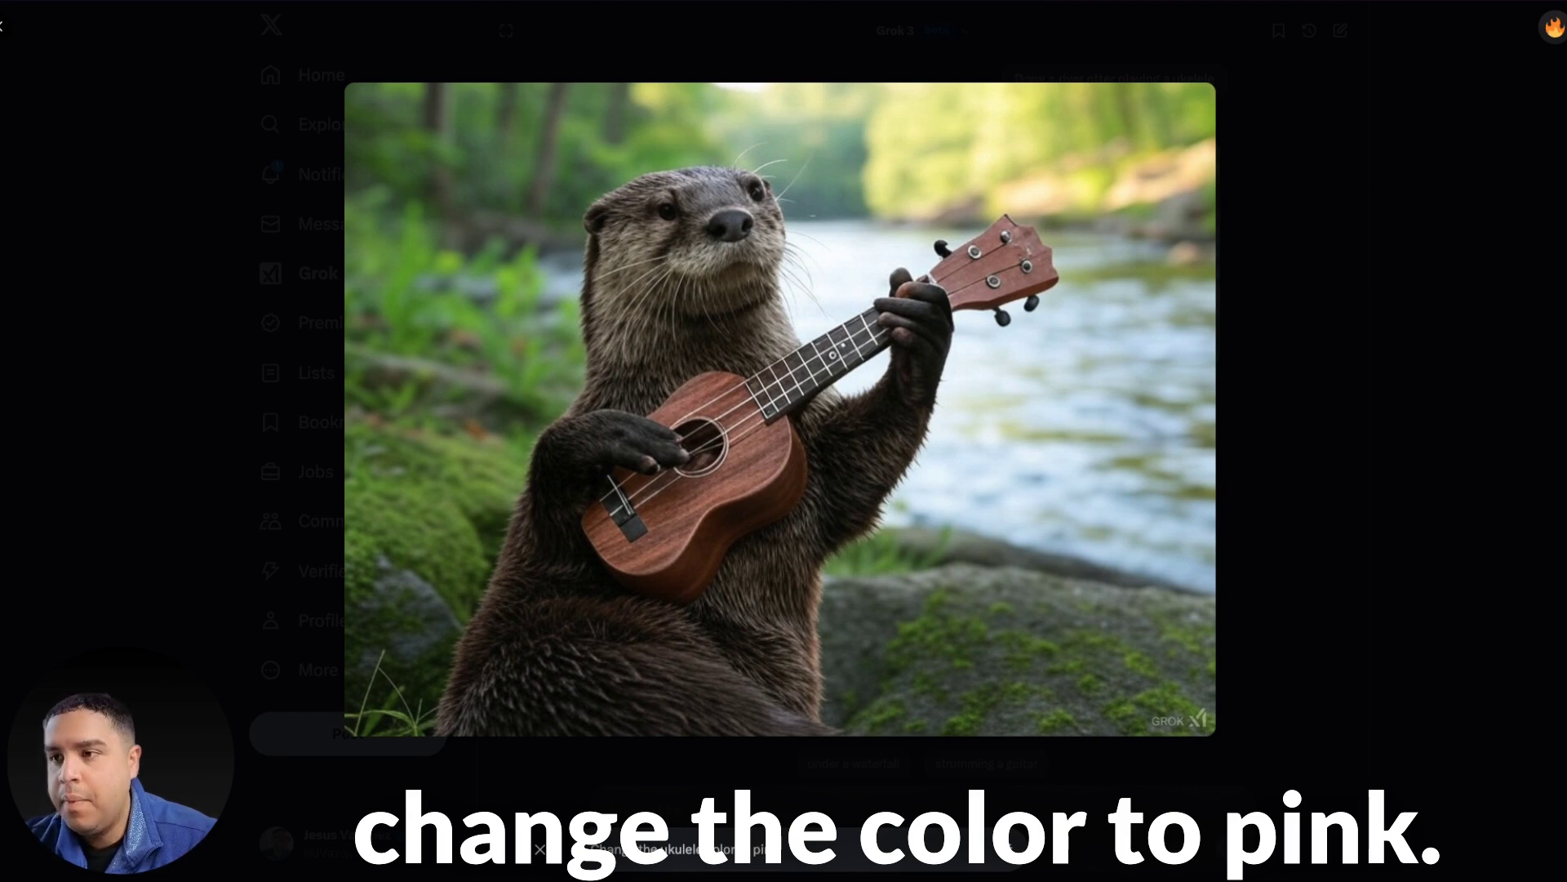
click(1272, 522)
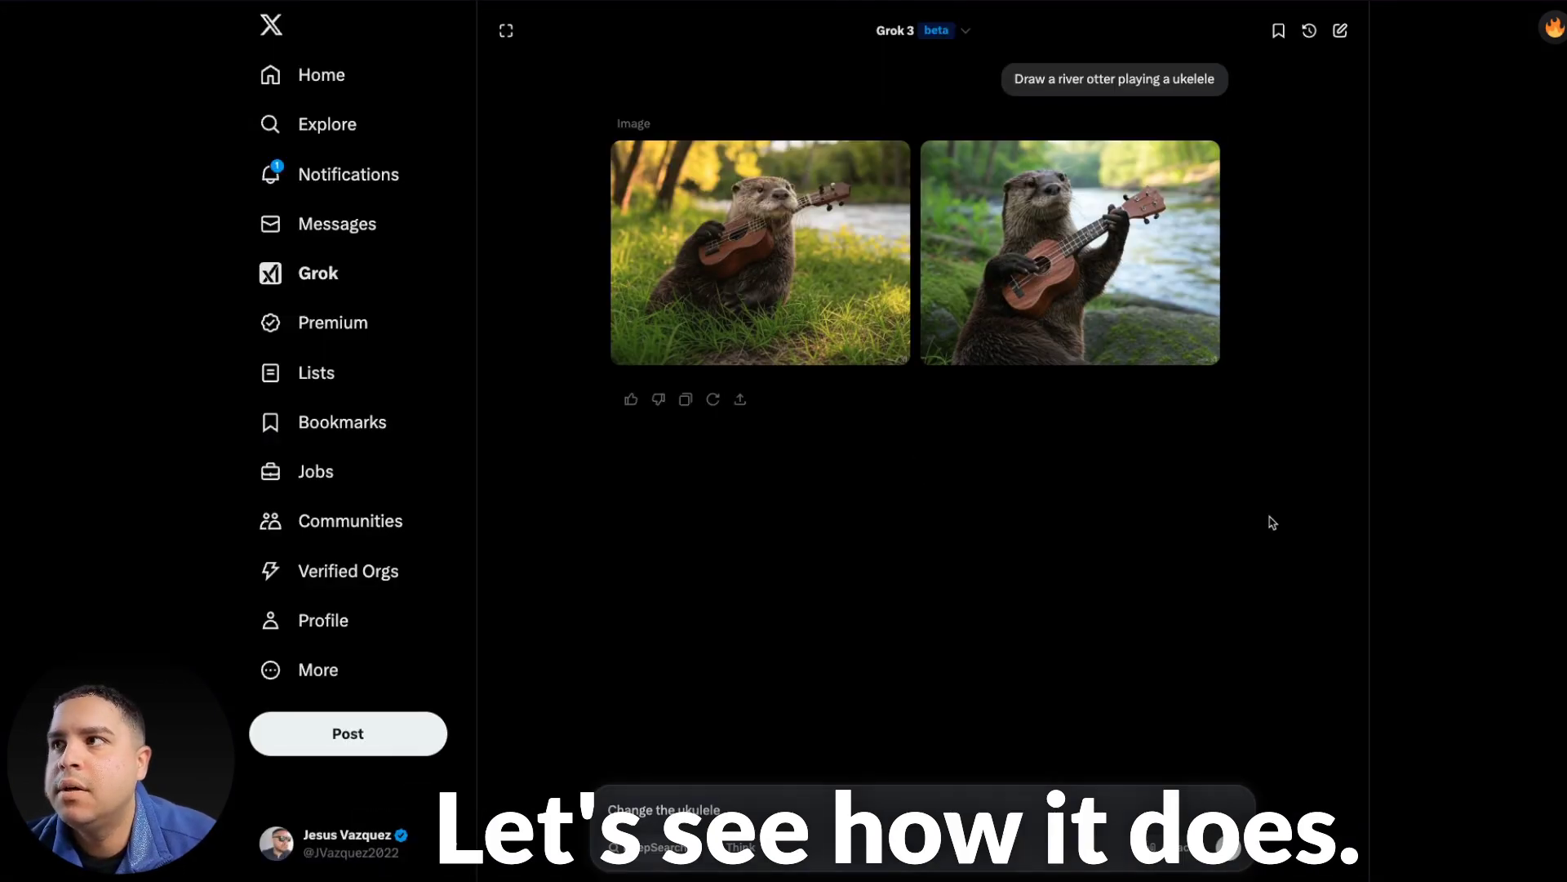
Submit the 'Change the ukulele' edit request on the right otter image.
click(1118, 219)
click(1329, 709)
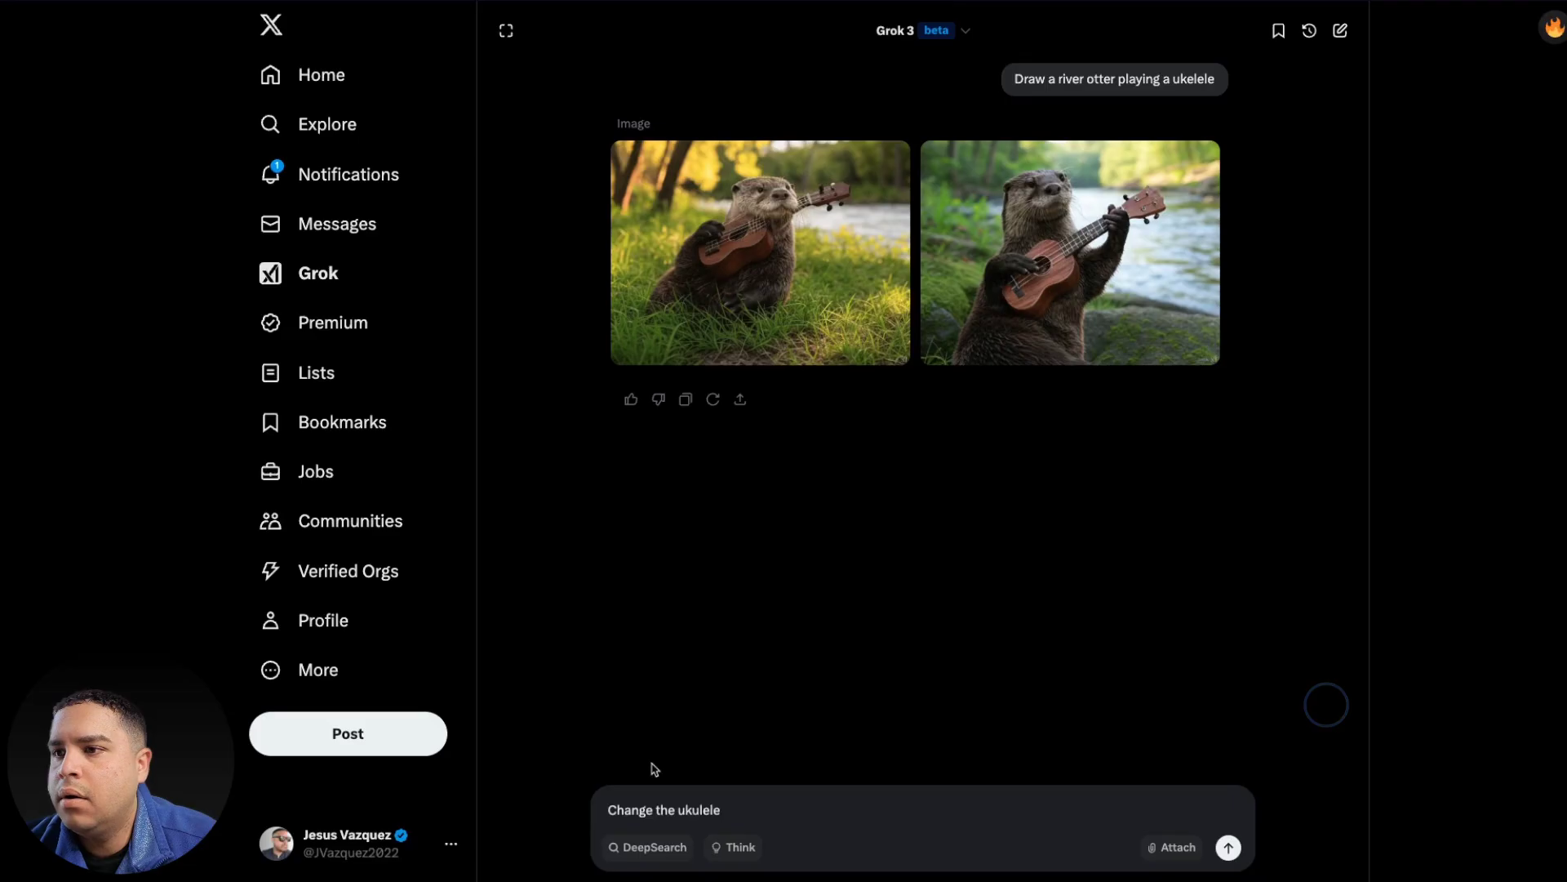
triple_click(610, 804)
key(ctrl+c)
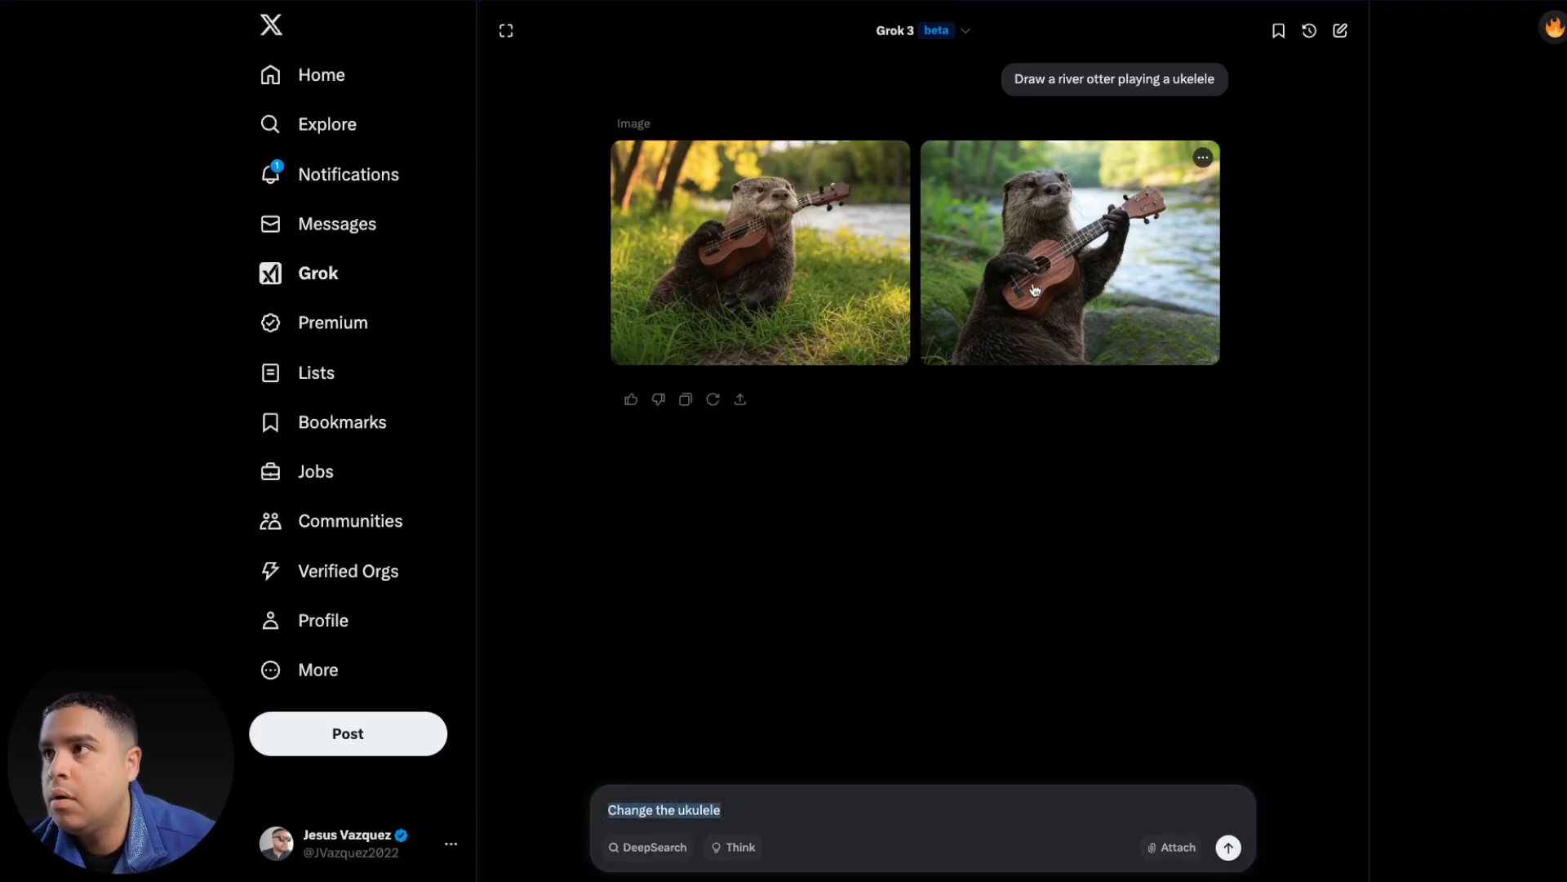
click(971, 326)
click(886, 853)
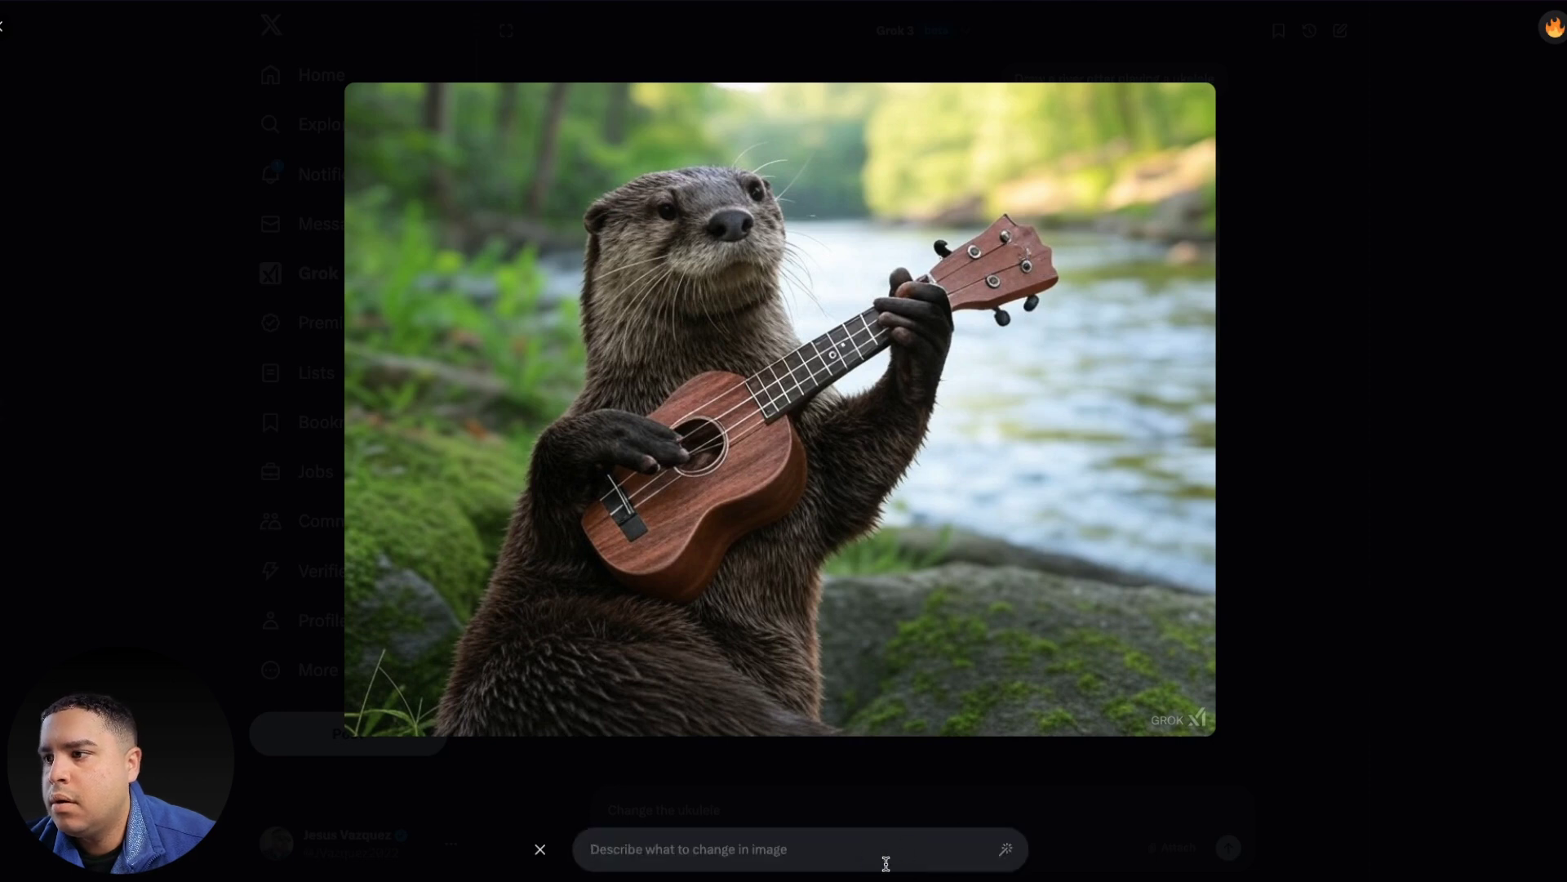
key(ctrl+v)
click(1006, 849)
Revise the sent request to 'Change the ukulele color to pink' and resend it.
mouse_move(1189, 176)
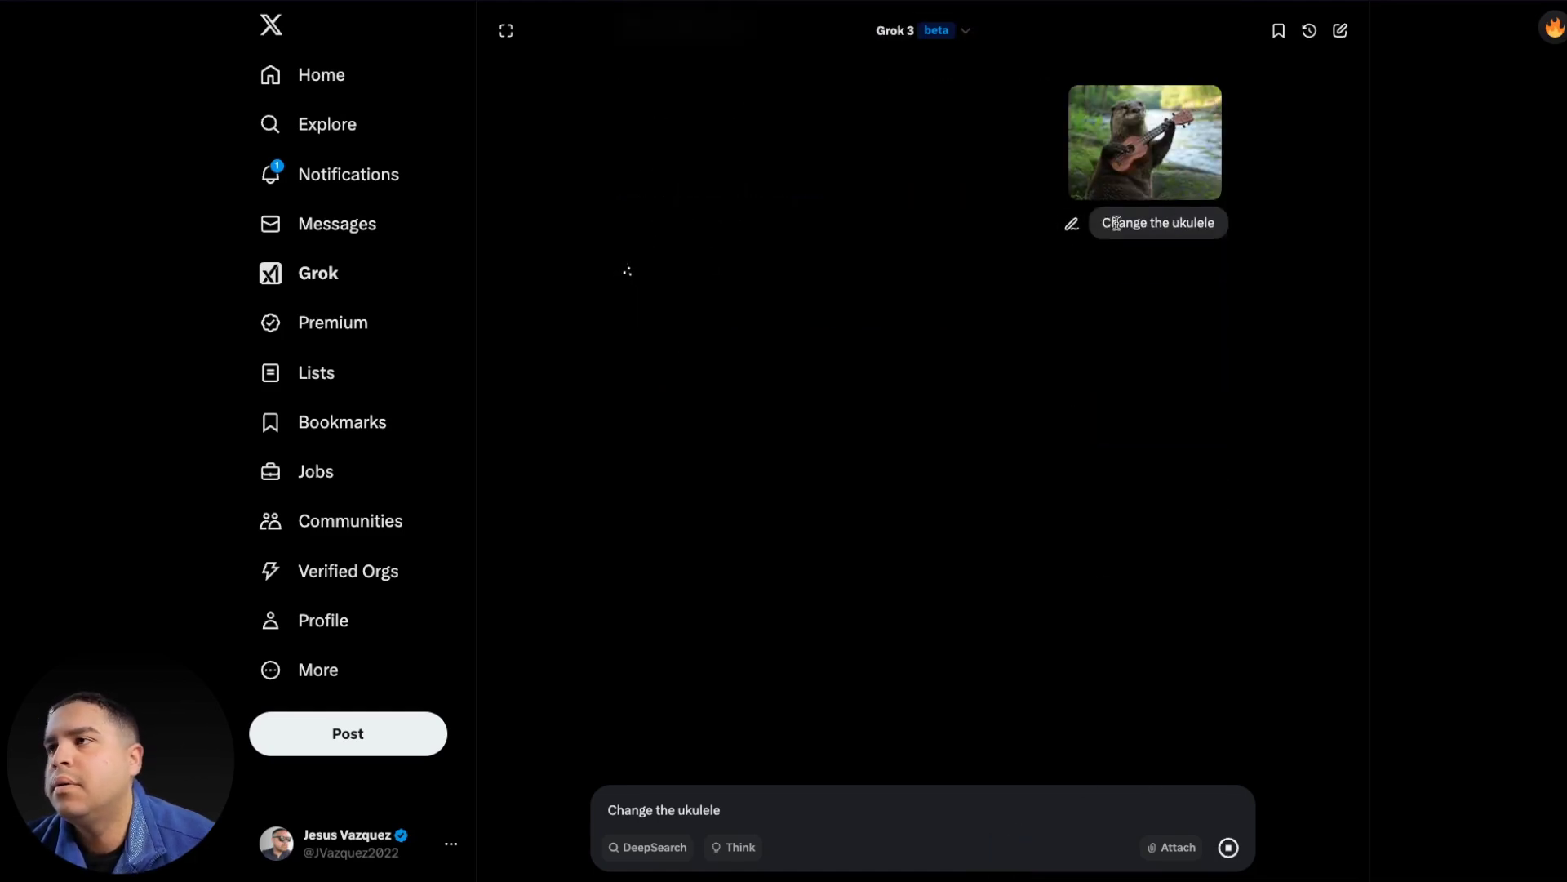
click(1070, 224)
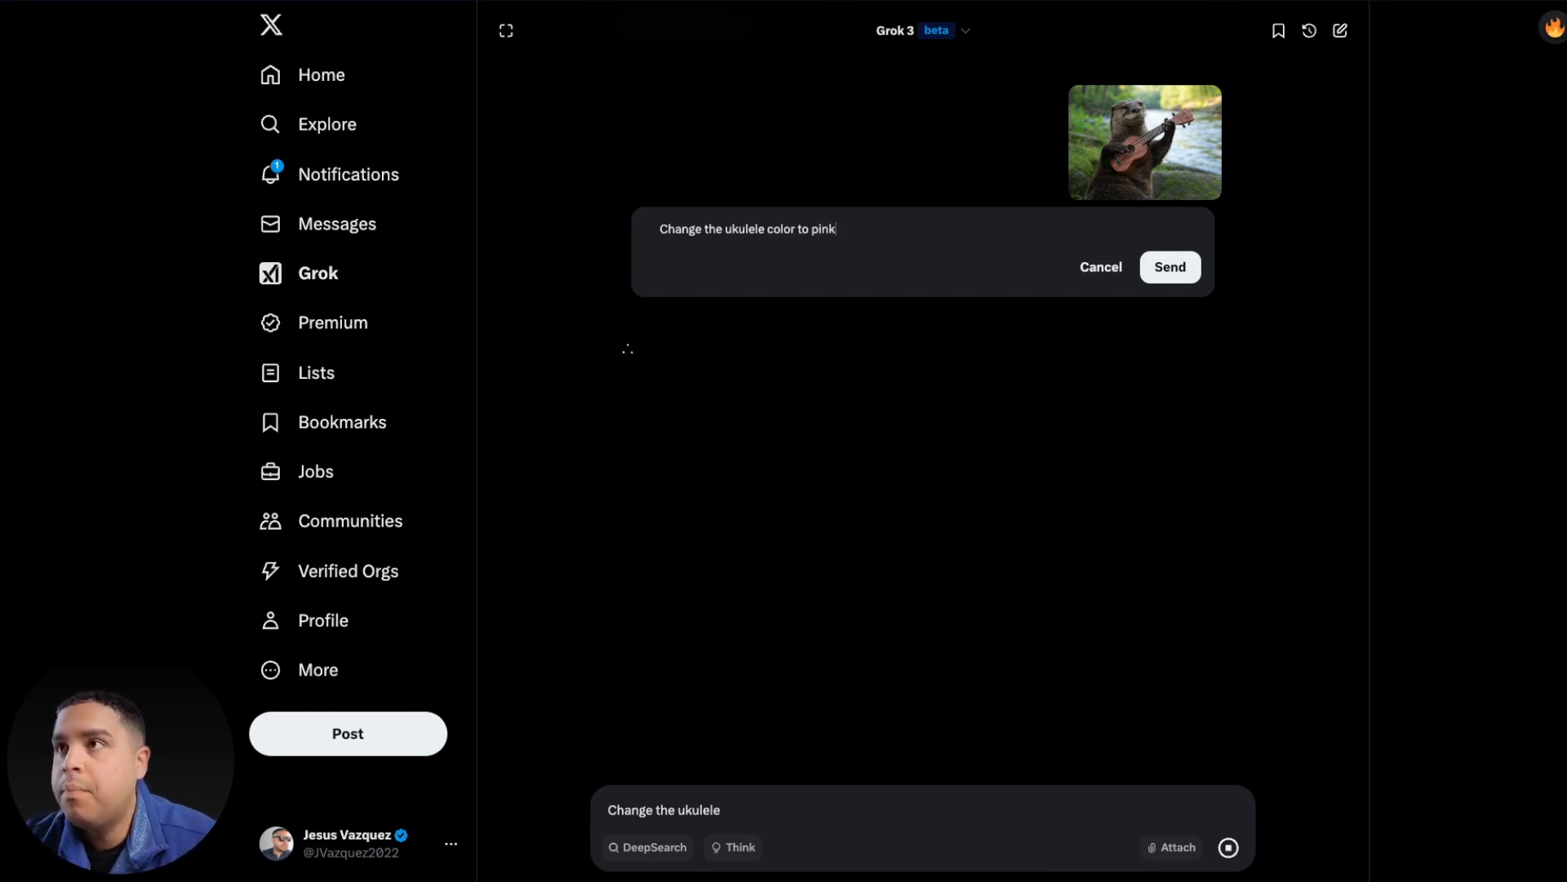
text(color to pink)
click(1170, 267)
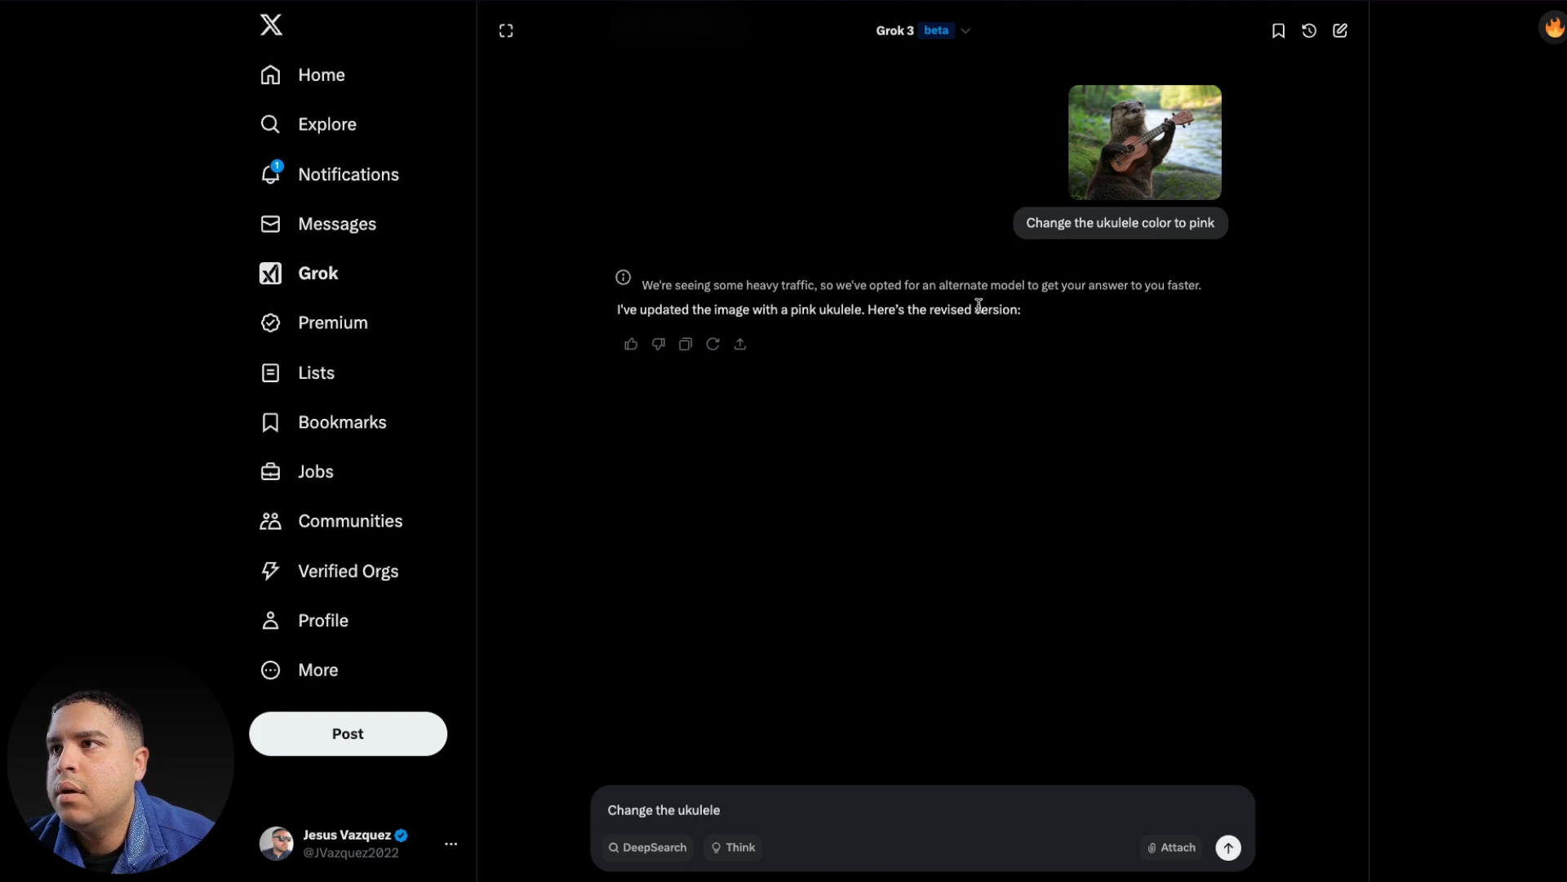
triple_click(1164, 226)
key(ctrl+c)
Paste and submit the pink ukulele edit request on the earlier right otter image.
click(1165, 146)
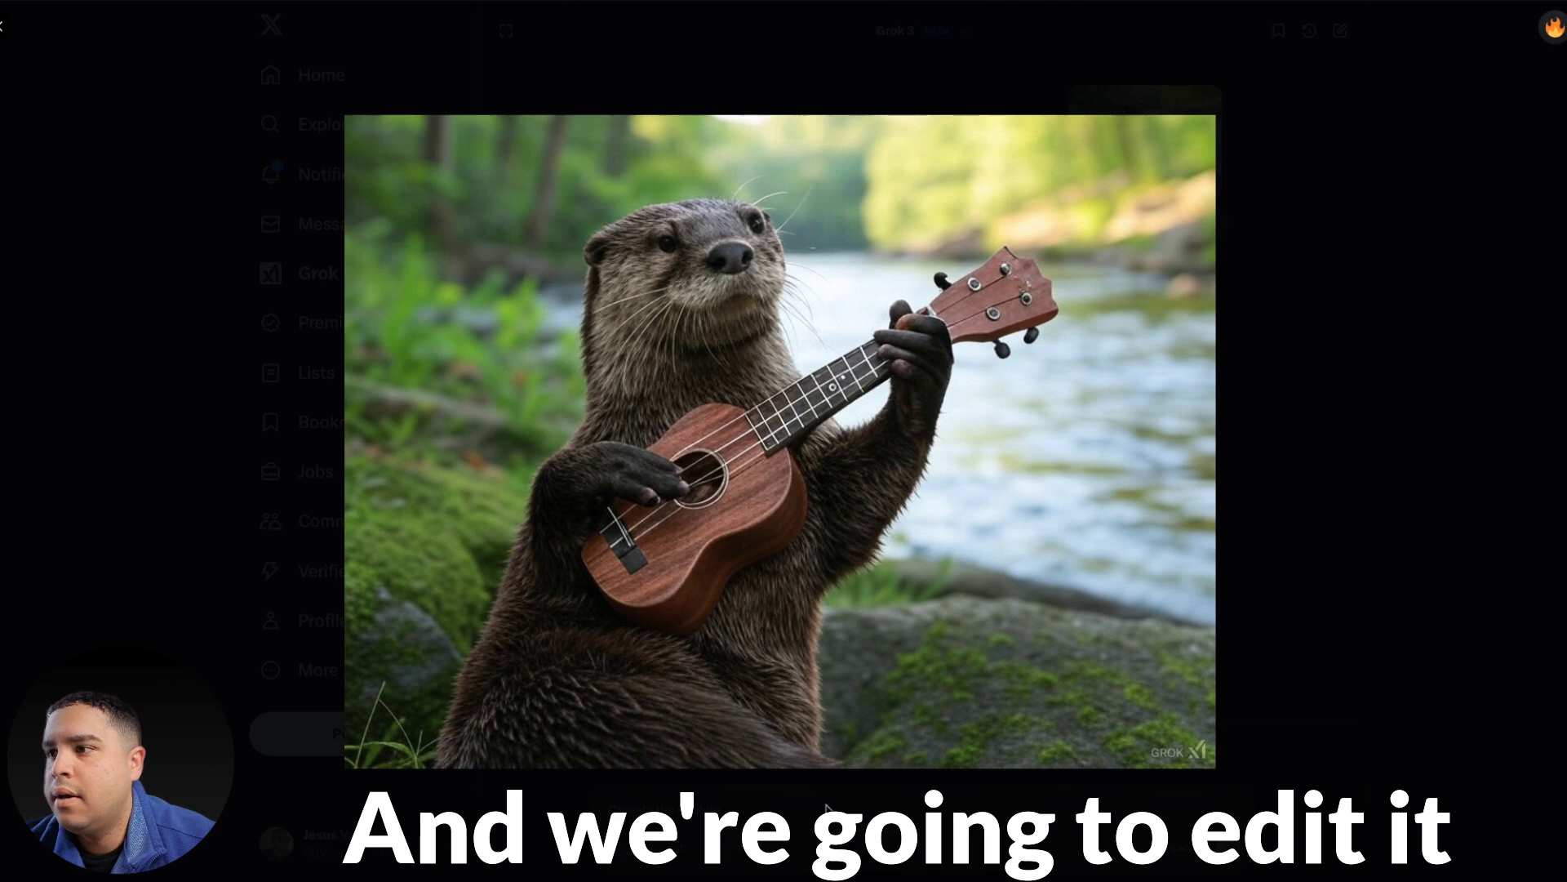
click(1320, 332)
scroll(1179, 227, up, 5)
click(980, 607)
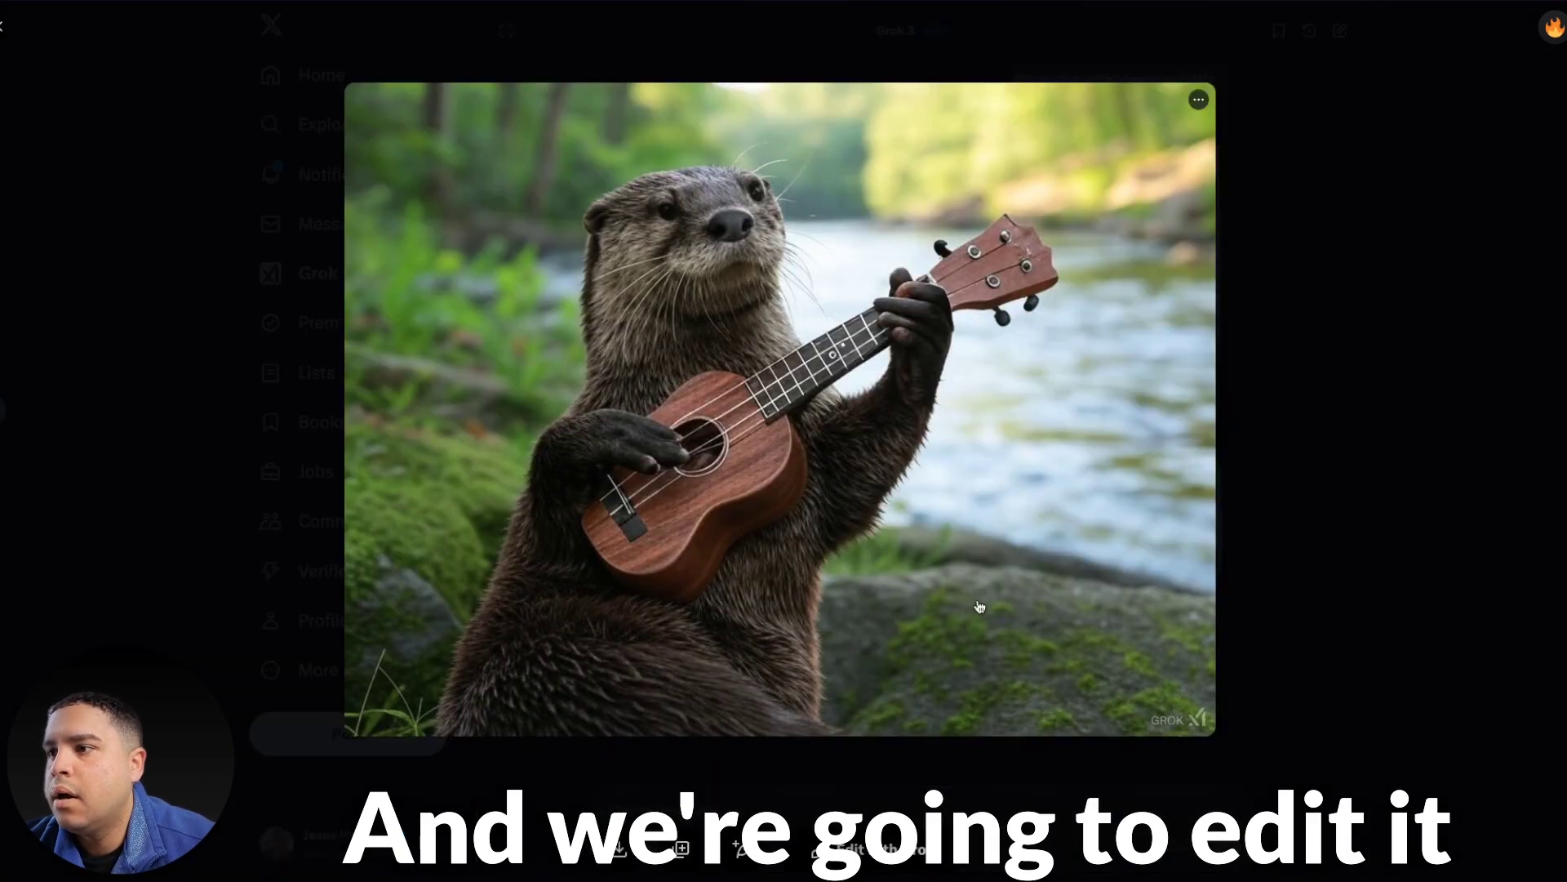
click(853, 849)
key(ctrl+v)
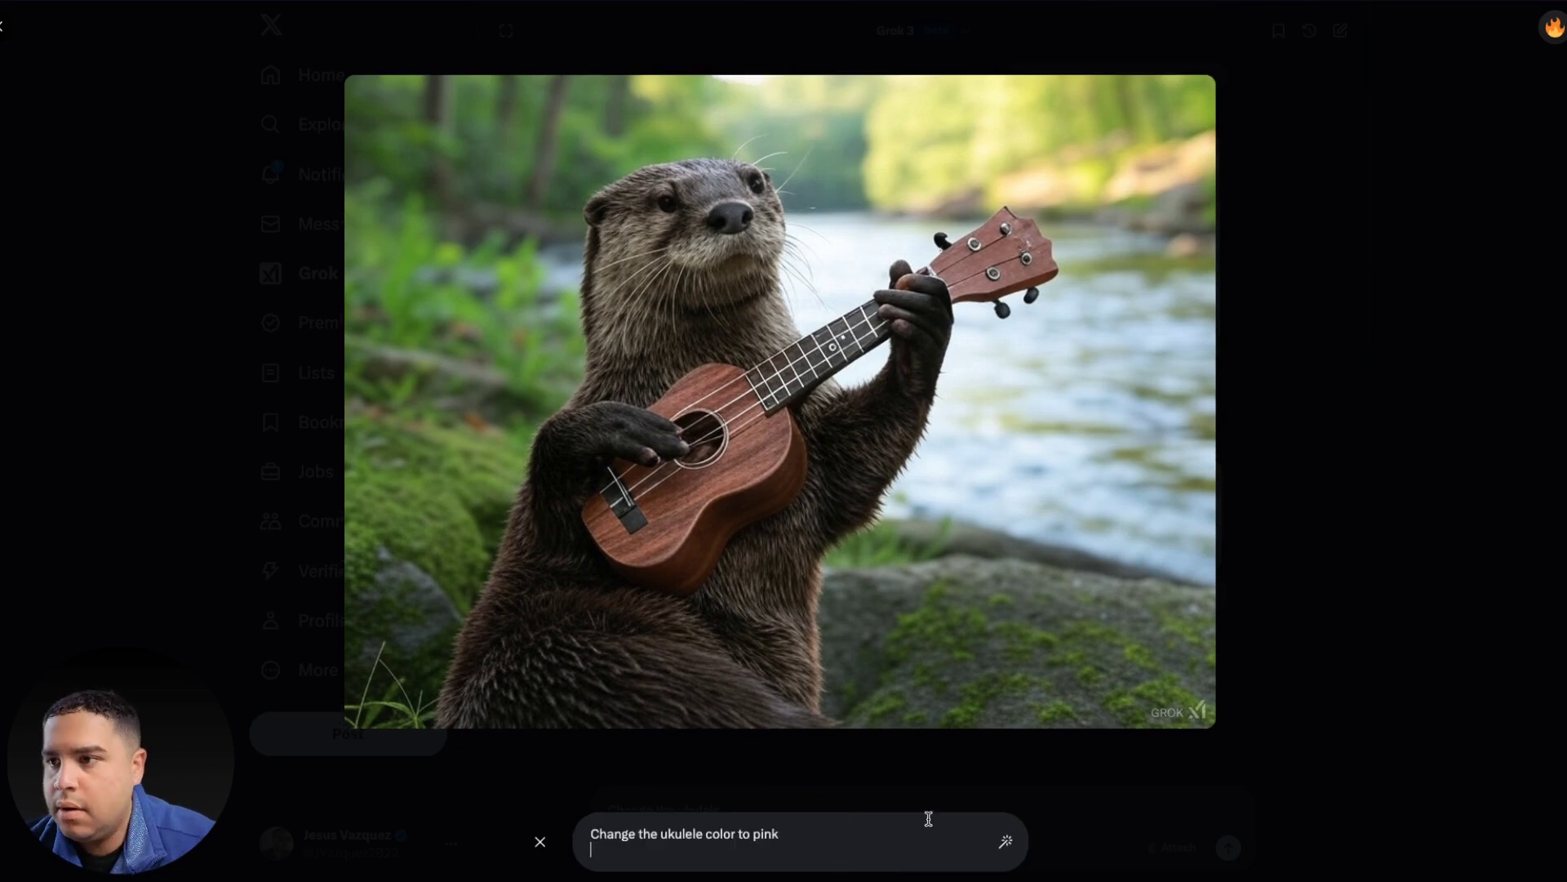
key(BackSpace)
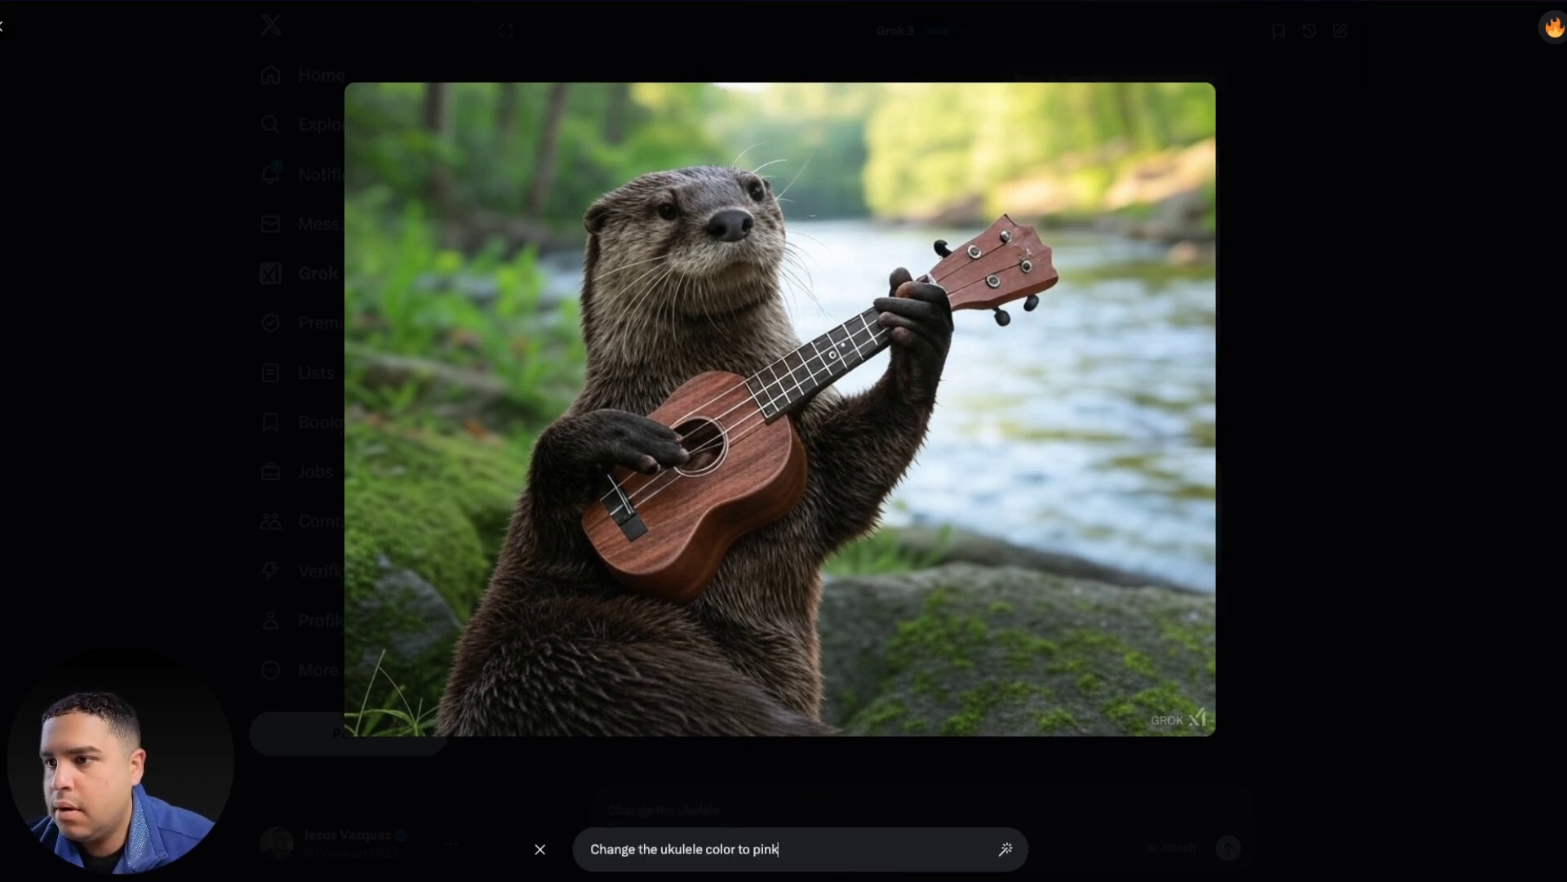
click(1005, 849)
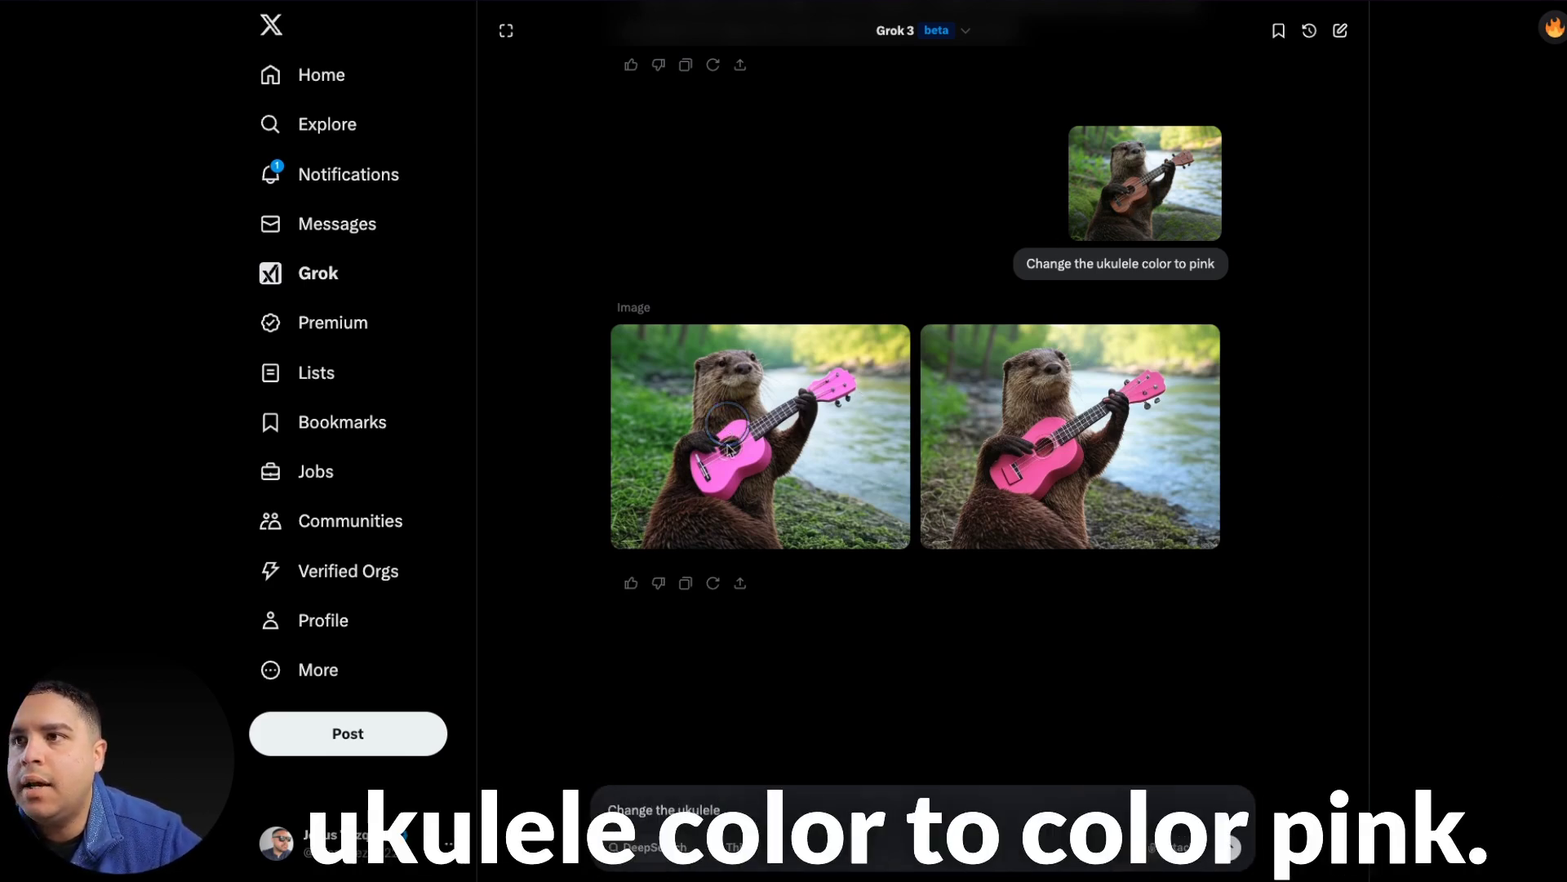
Flip through the pink-ukulele otter variants in the enlarged view.
click(740, 443)
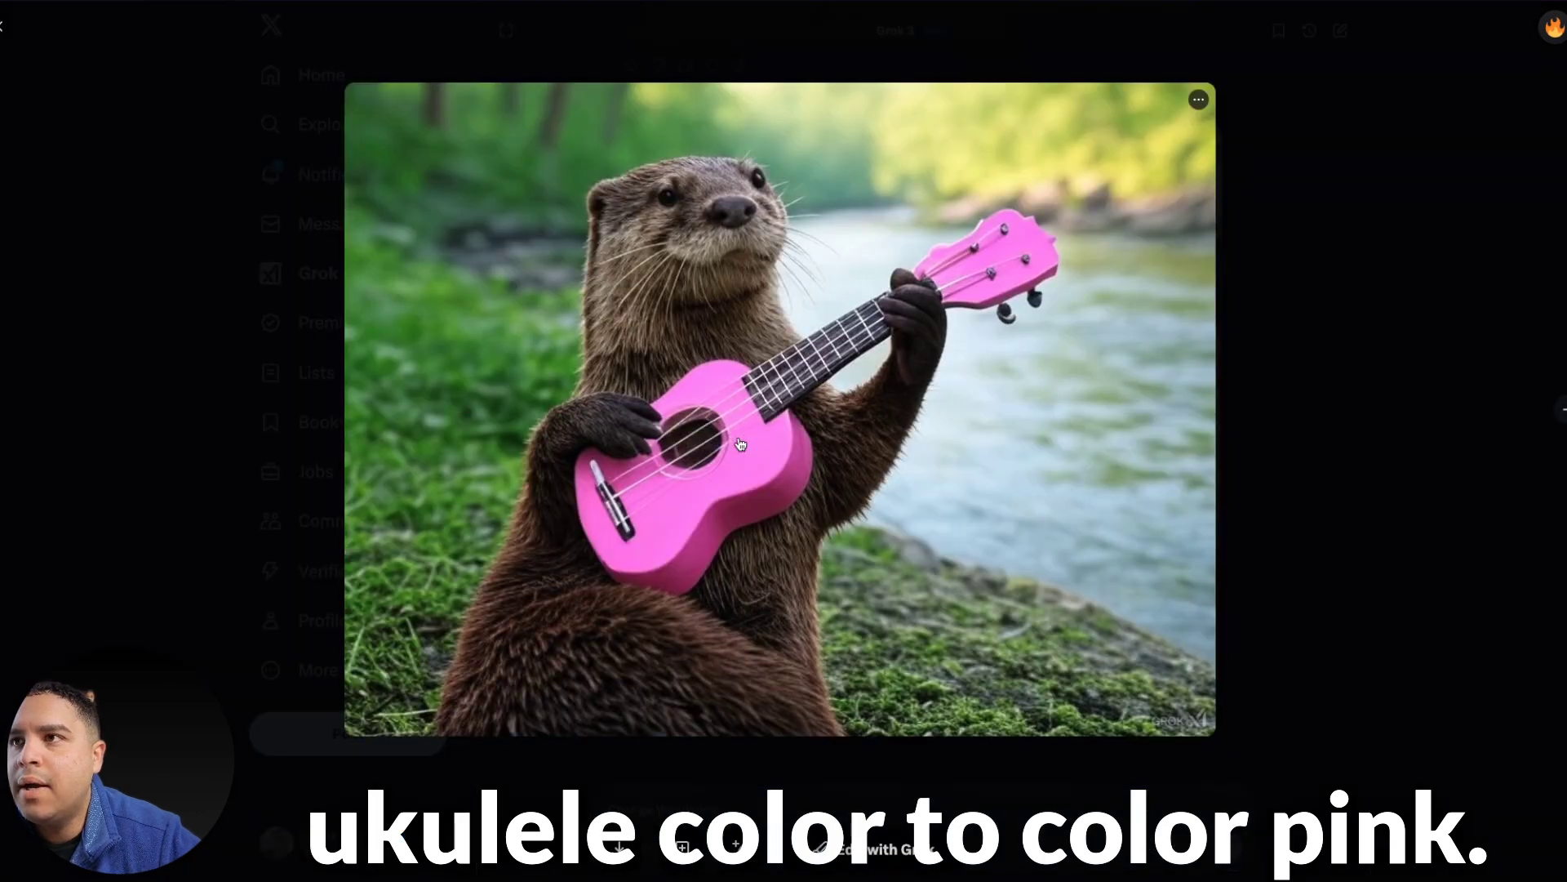
key(Right)
key(Left)
key(Right)
key(Left)
key(Right)
key(Left)
key(Left)
key(Right)
key(Left)
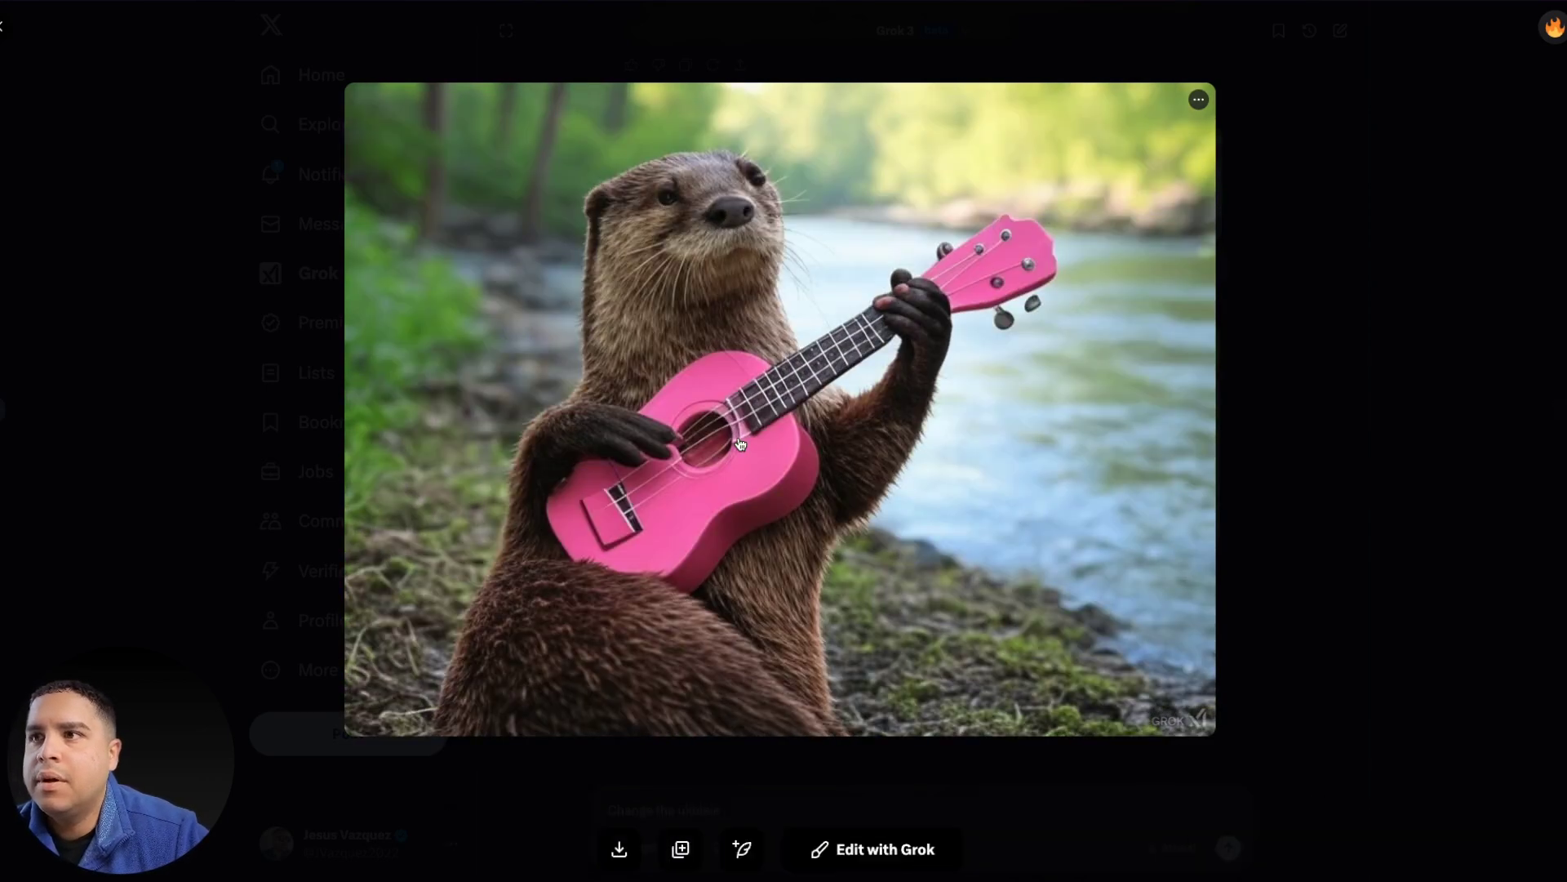
key(Left)
key(Left)
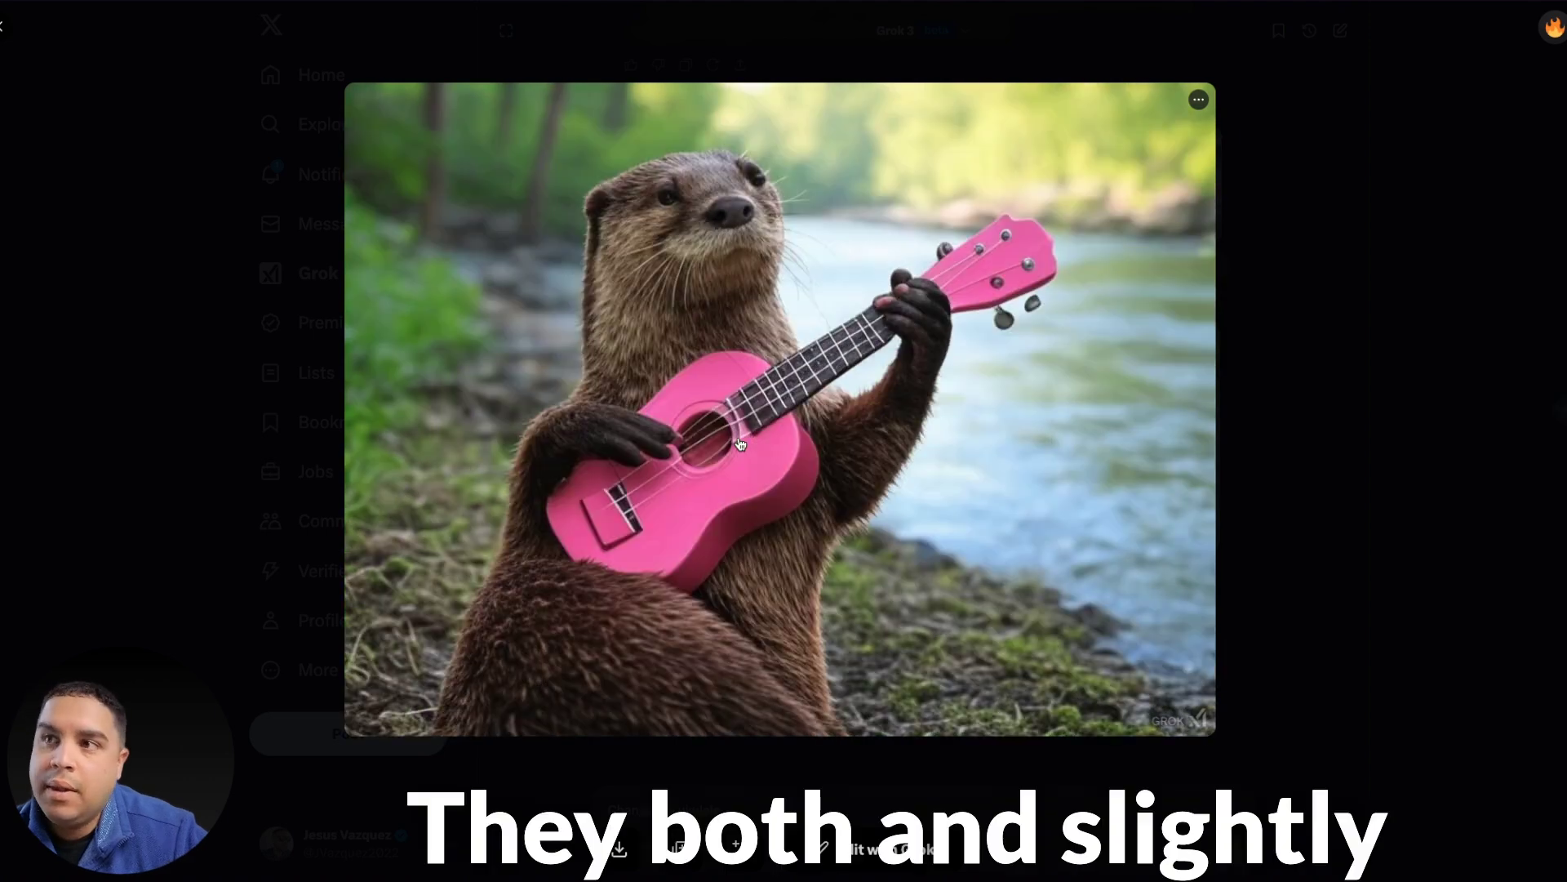
key(Left)
key(Left)
key(Left)
key(Escape)
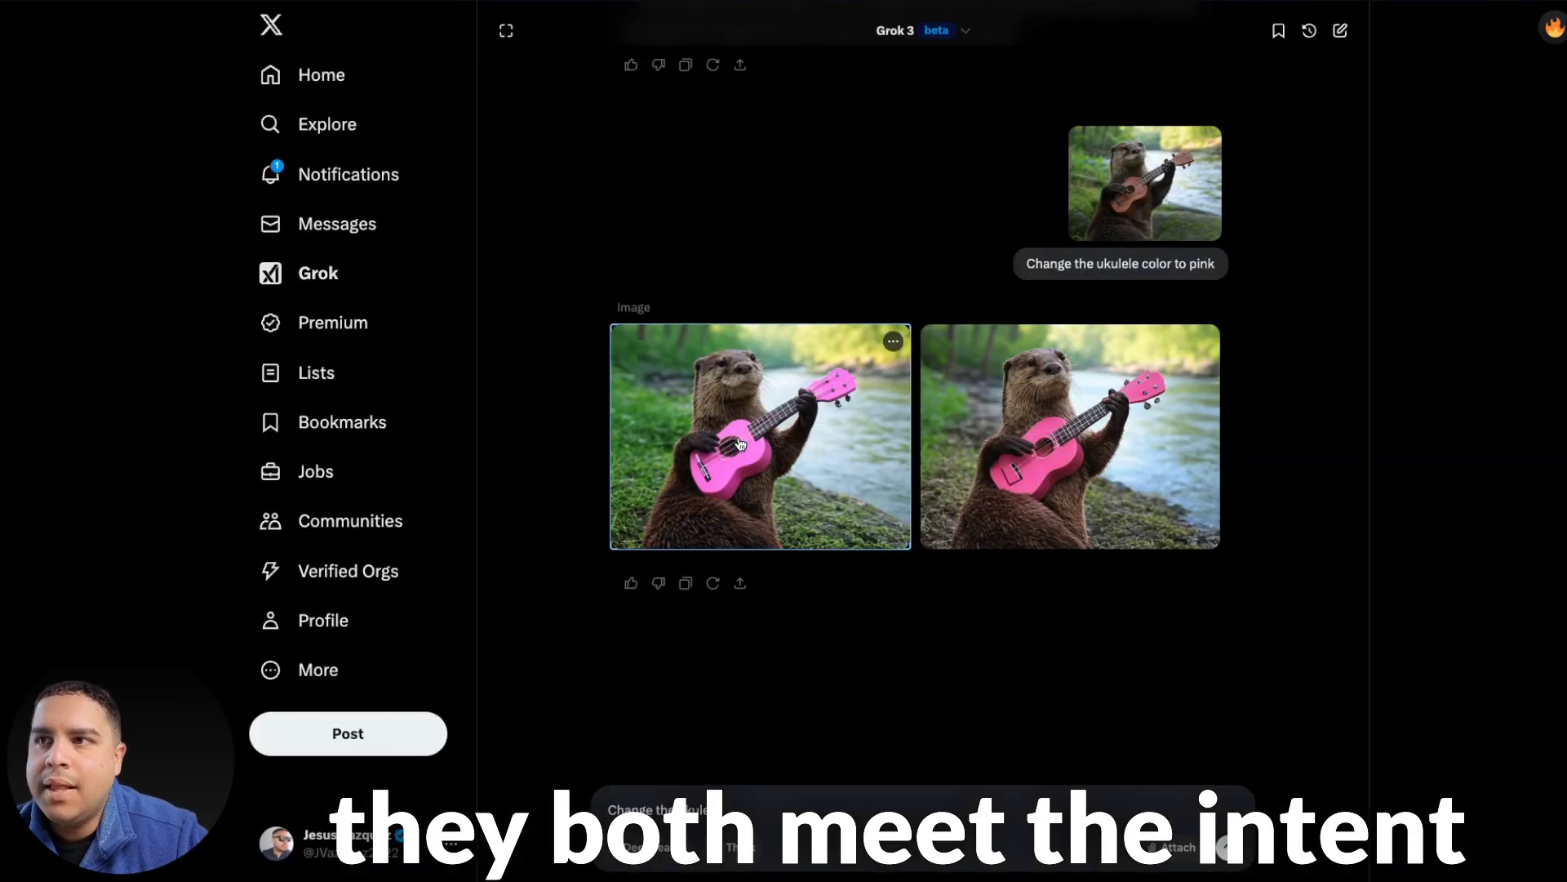
Compare the original brown-ukulele image against both pink-ukulele images.
click(1131, 186)
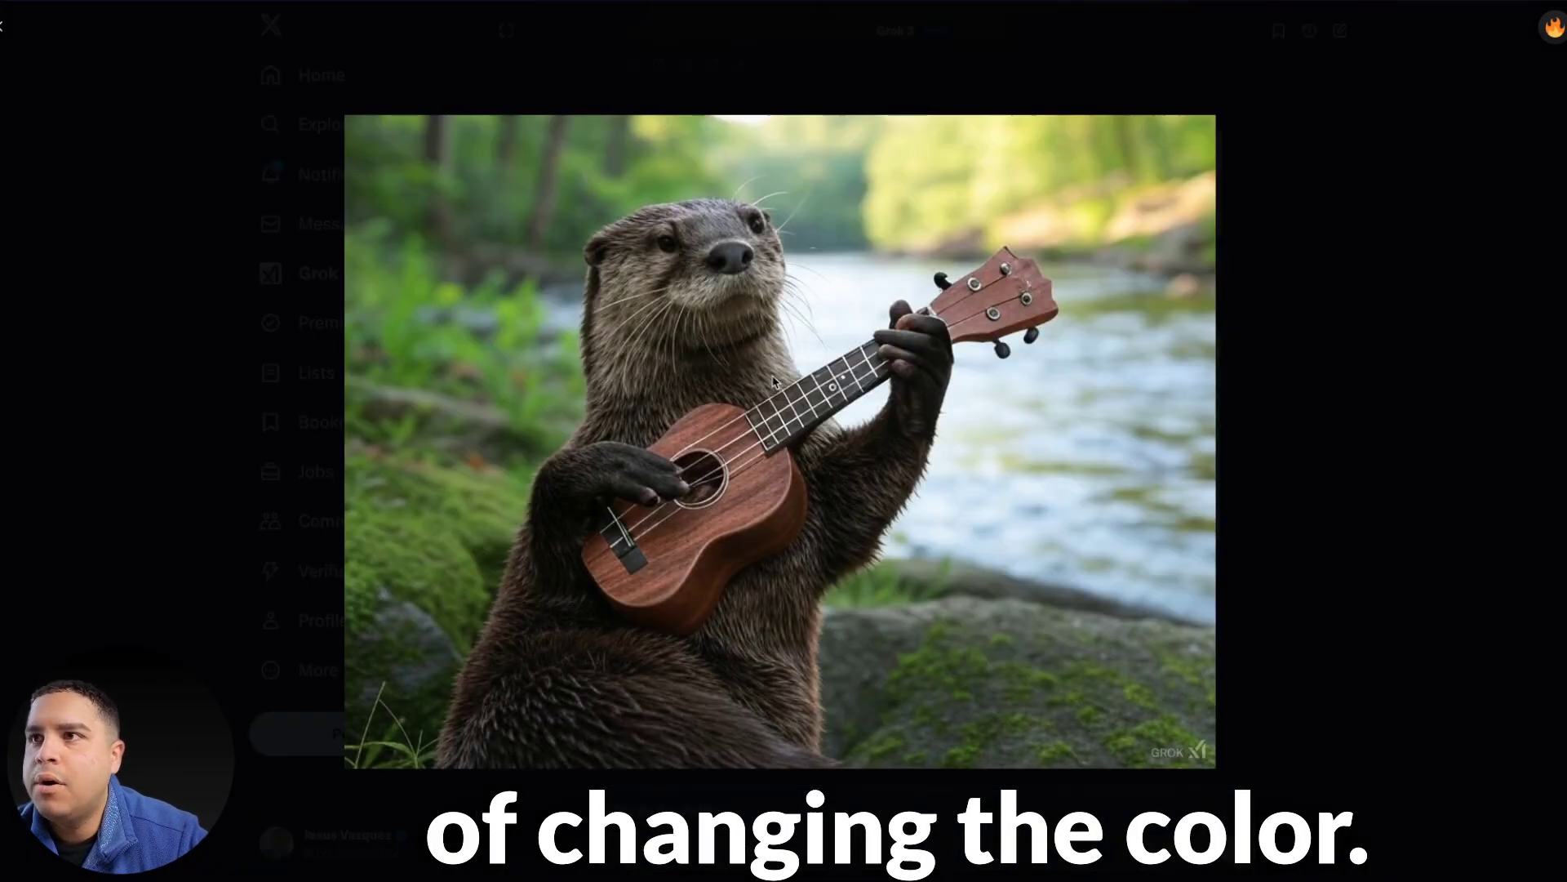
key(Escape)
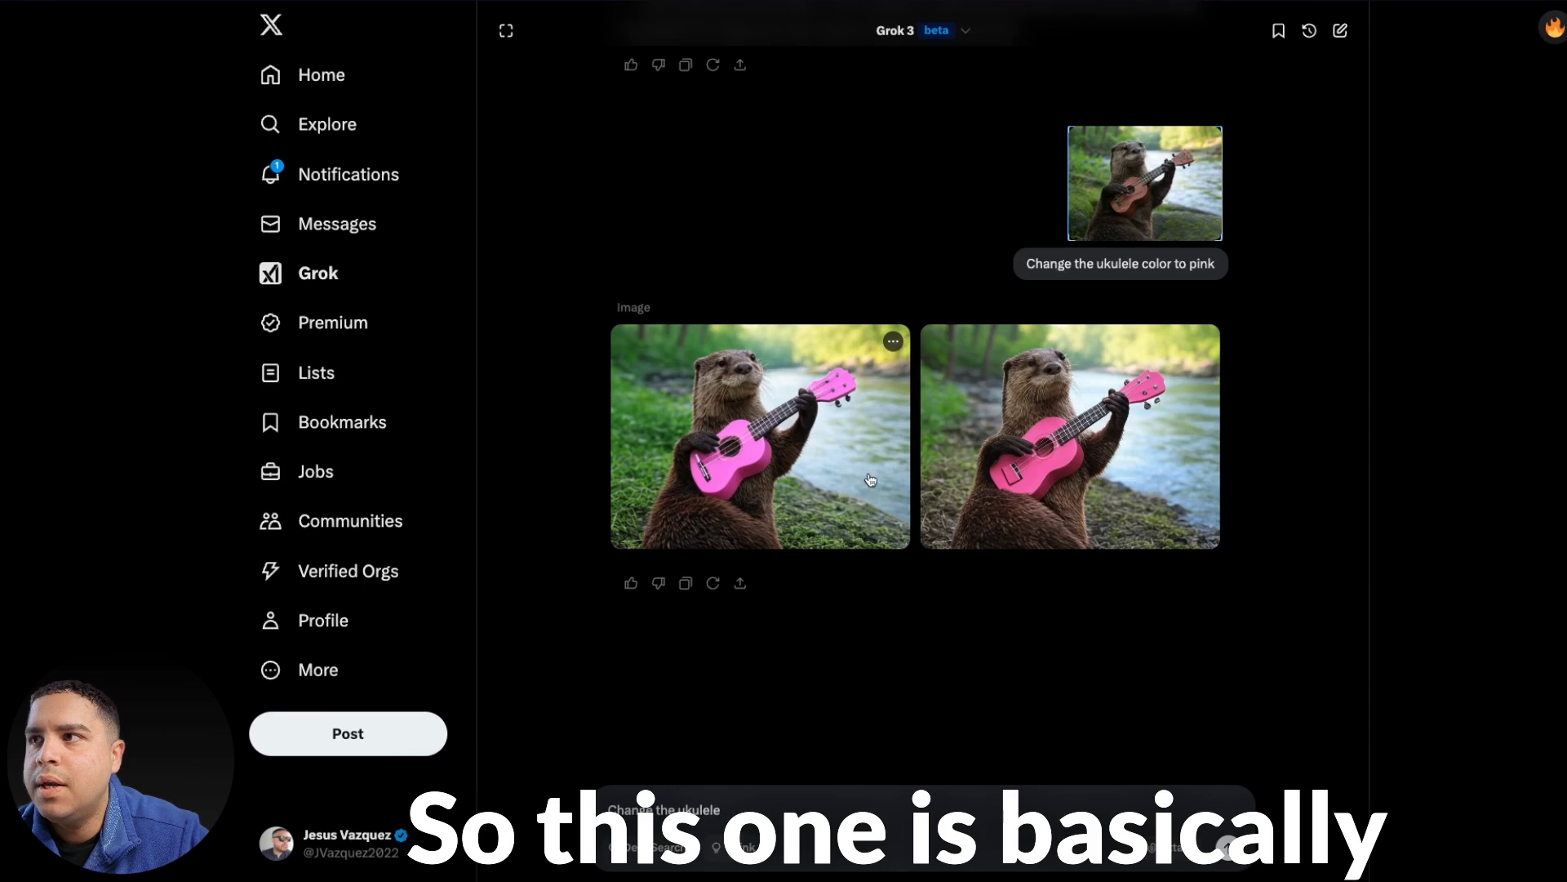
click(1061, 441)
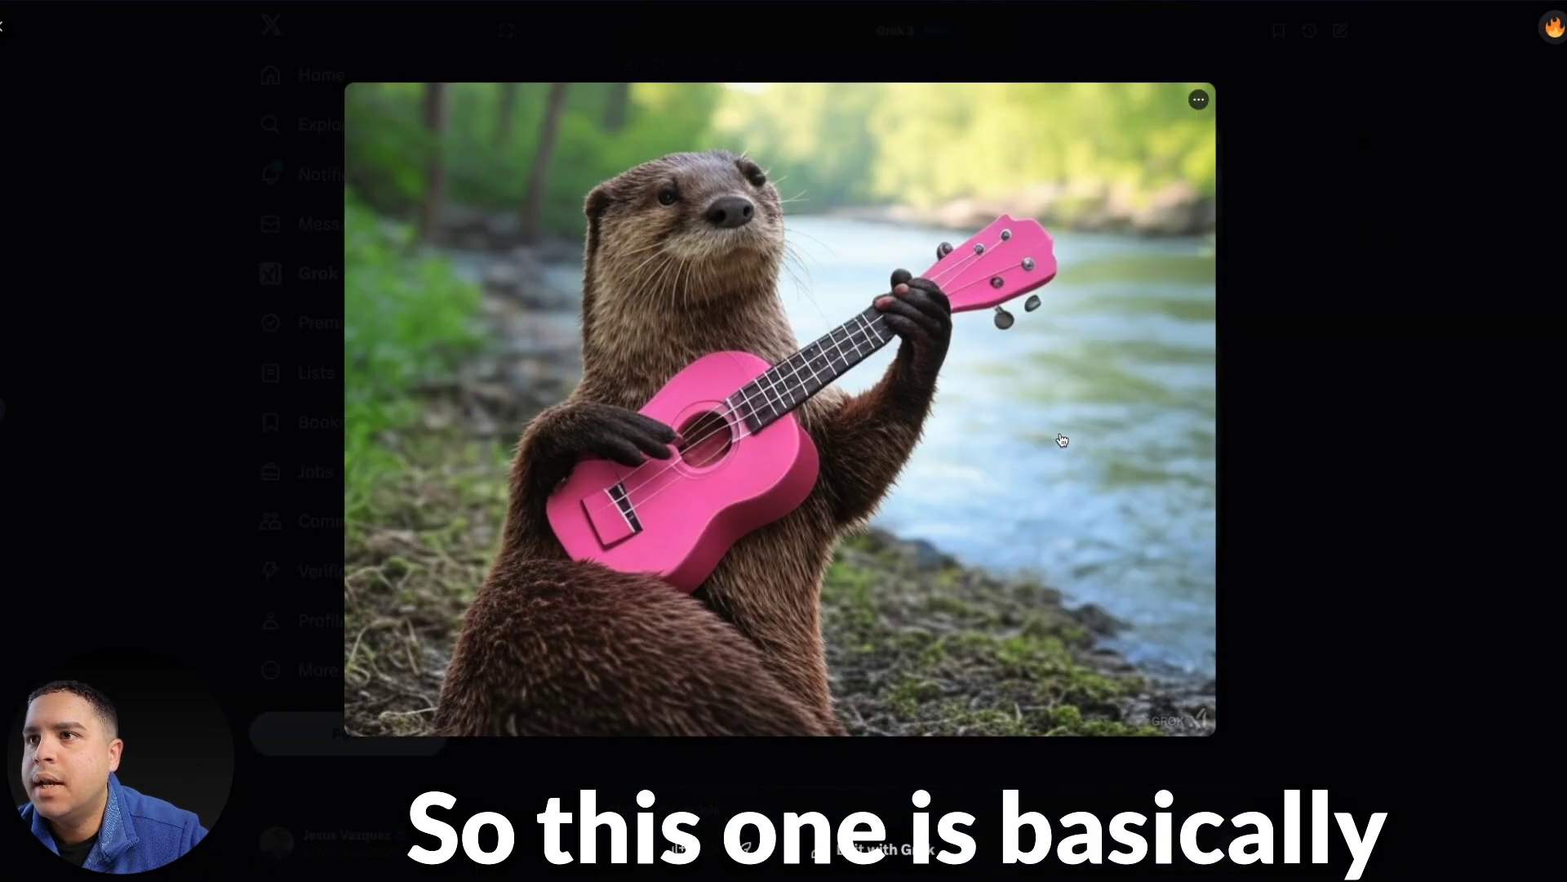
key(Escape)
click(1153, 186)
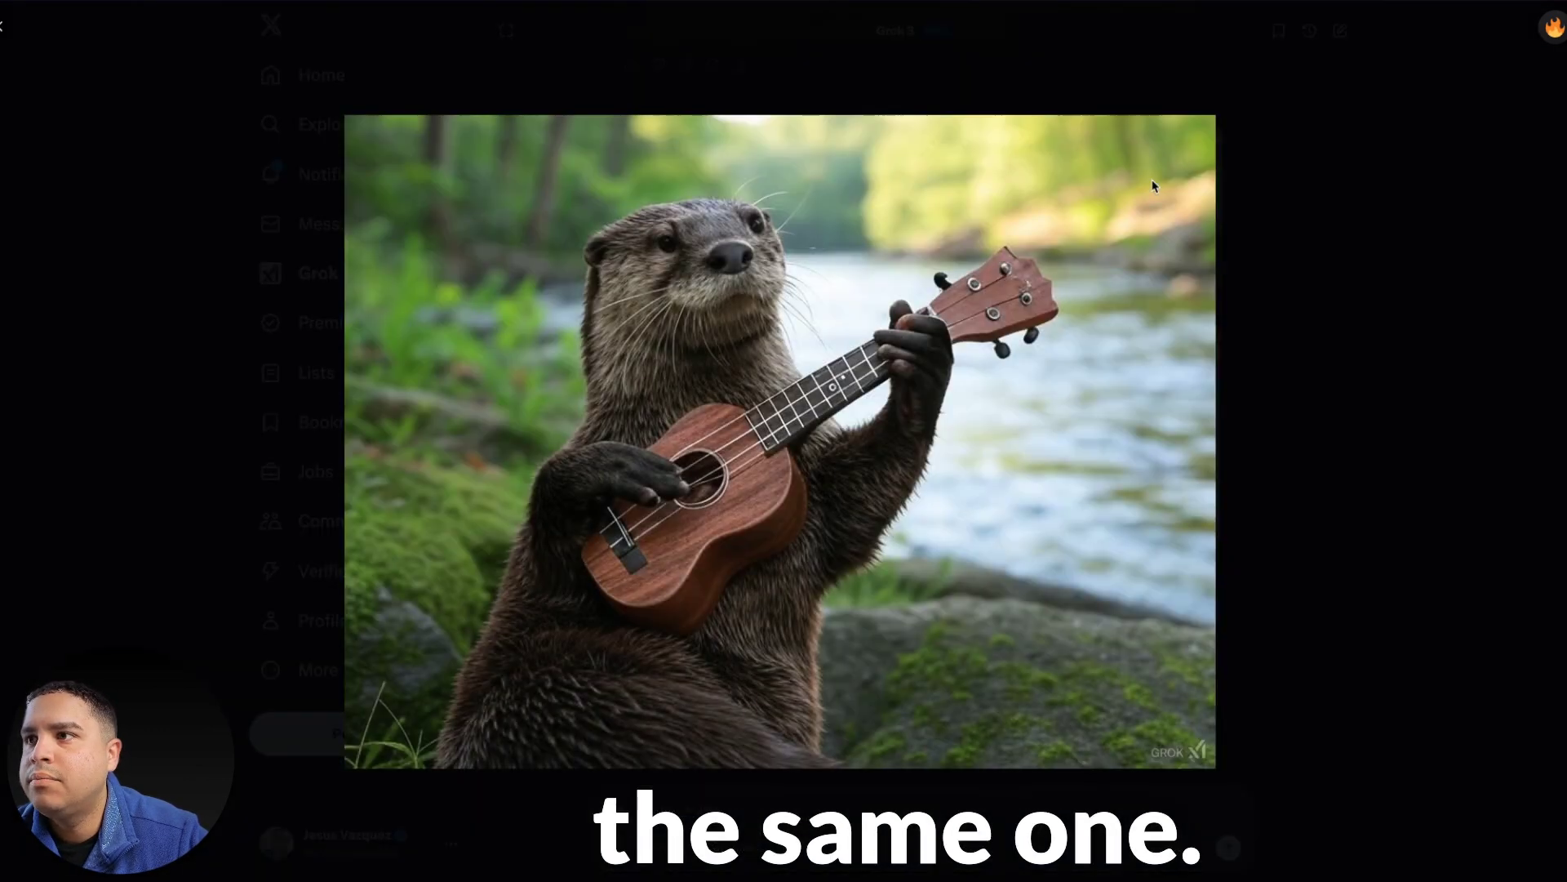
key(Escape)
click(973, 351)
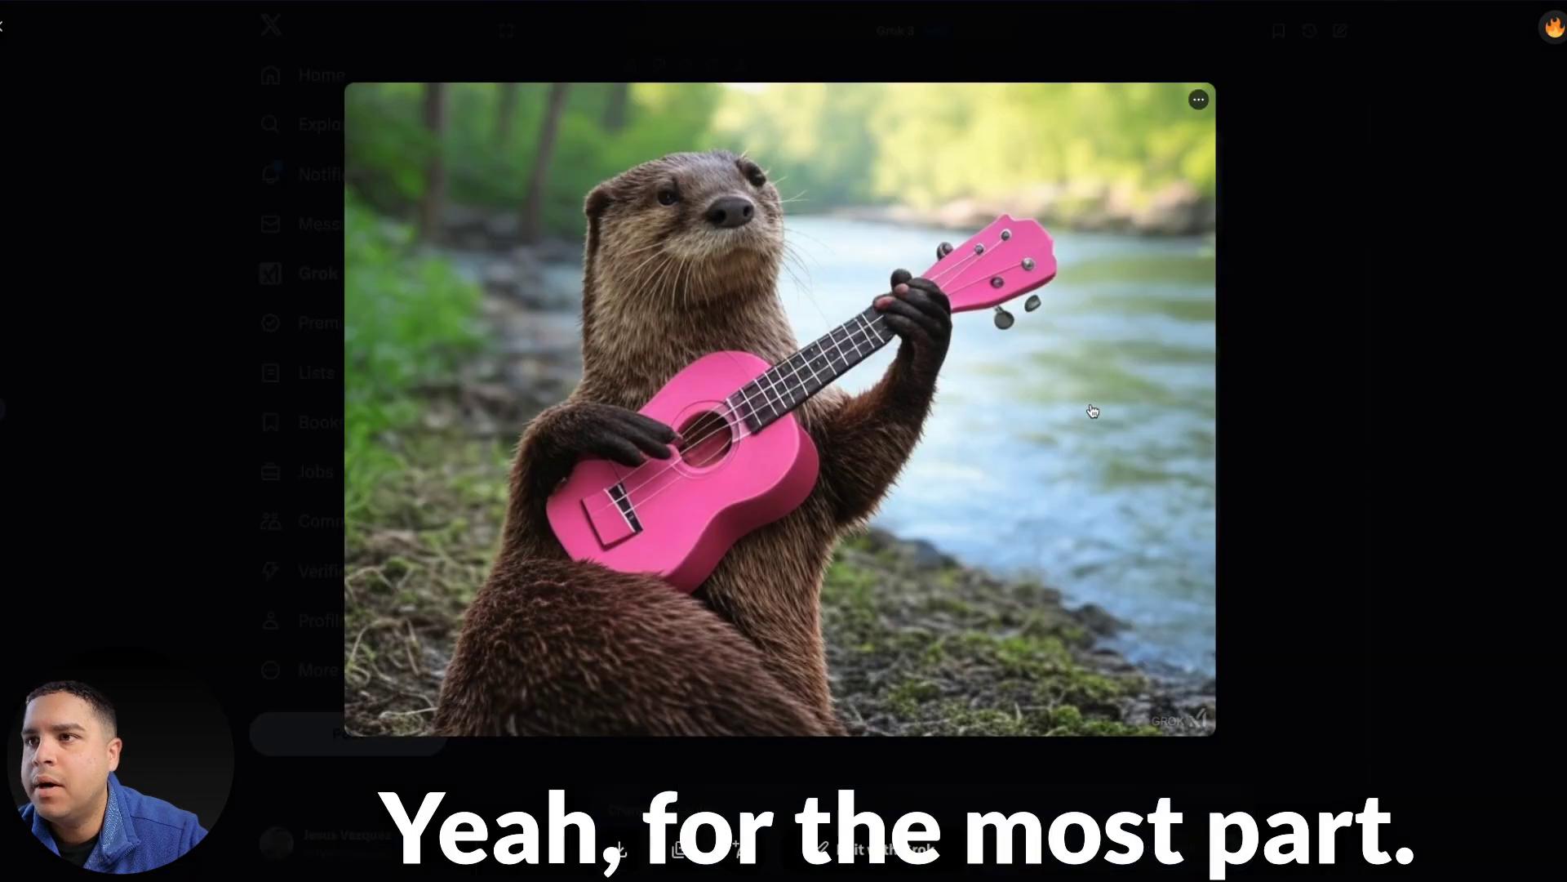
key(Escape)
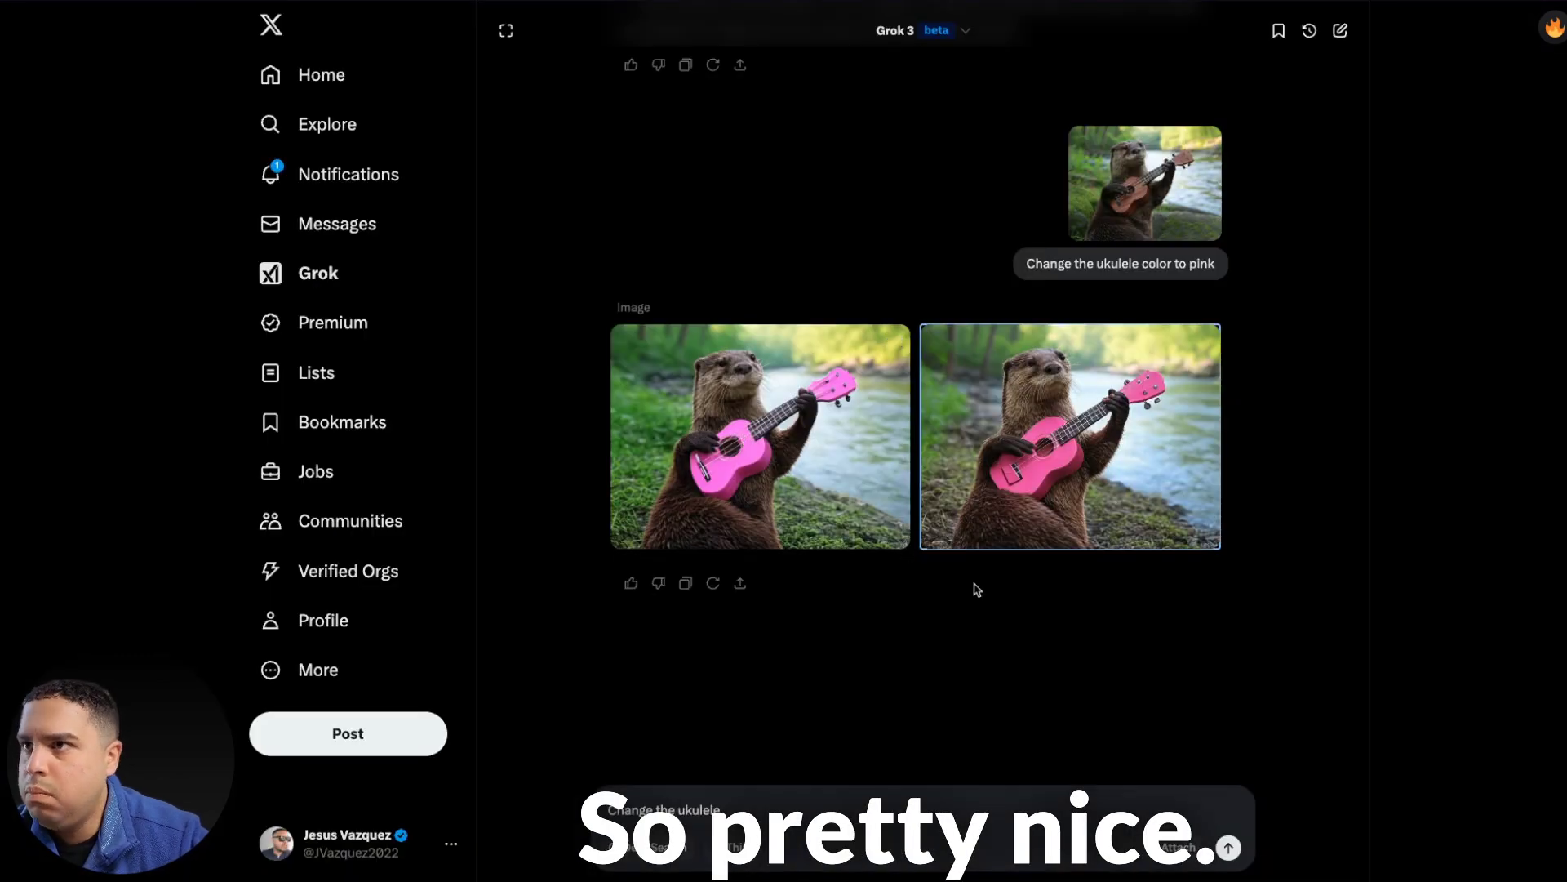
Clear the leftover text from the Ask anything prompt box.
scroll(977, 589, down, 1)
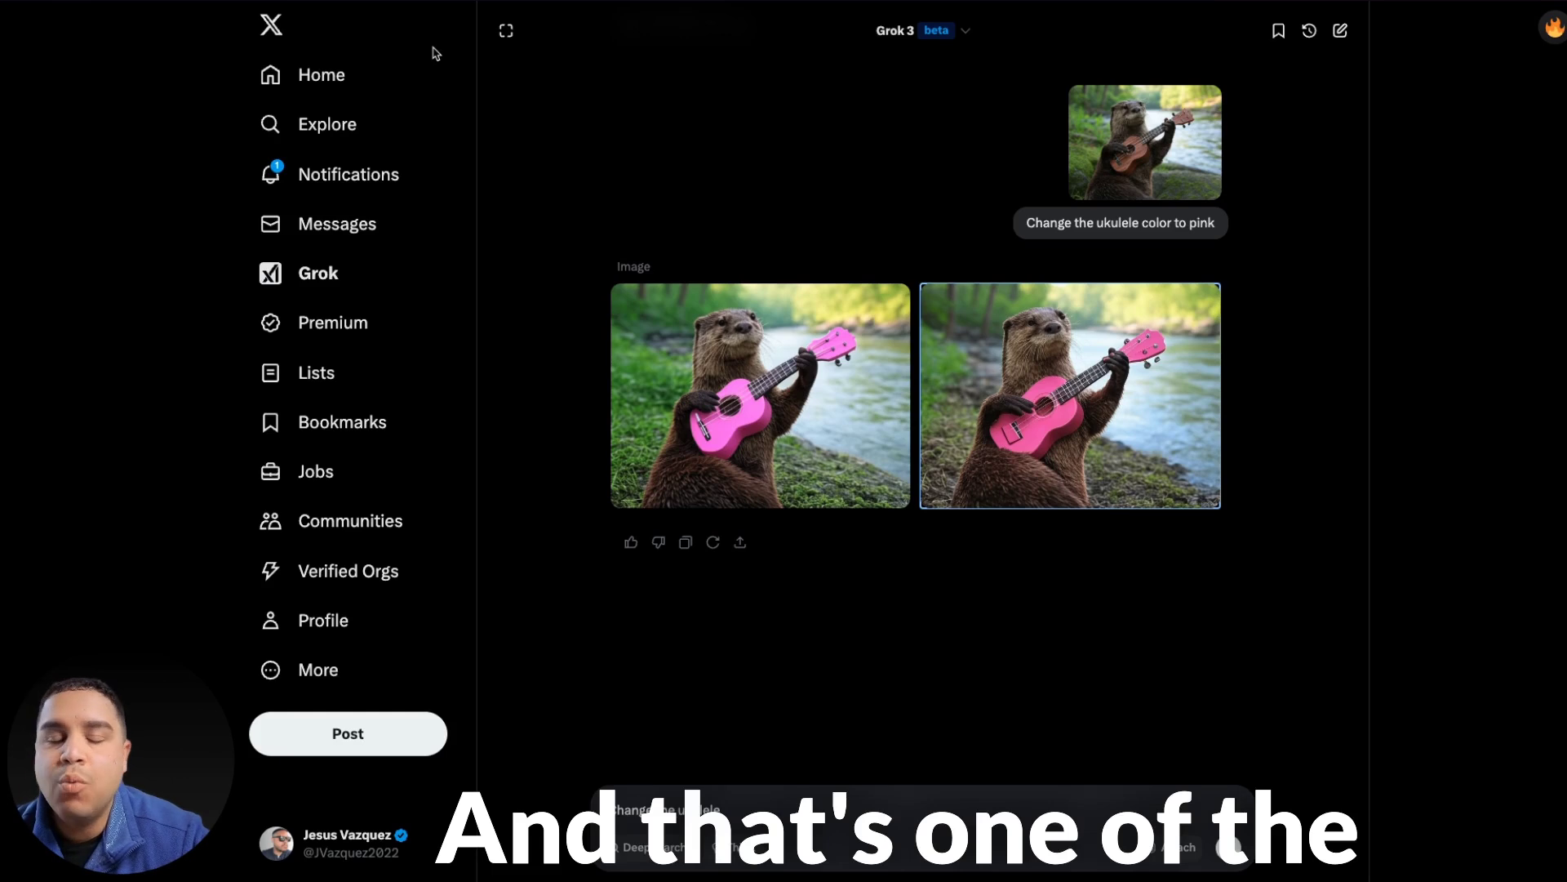
mouse_move(4, 490)
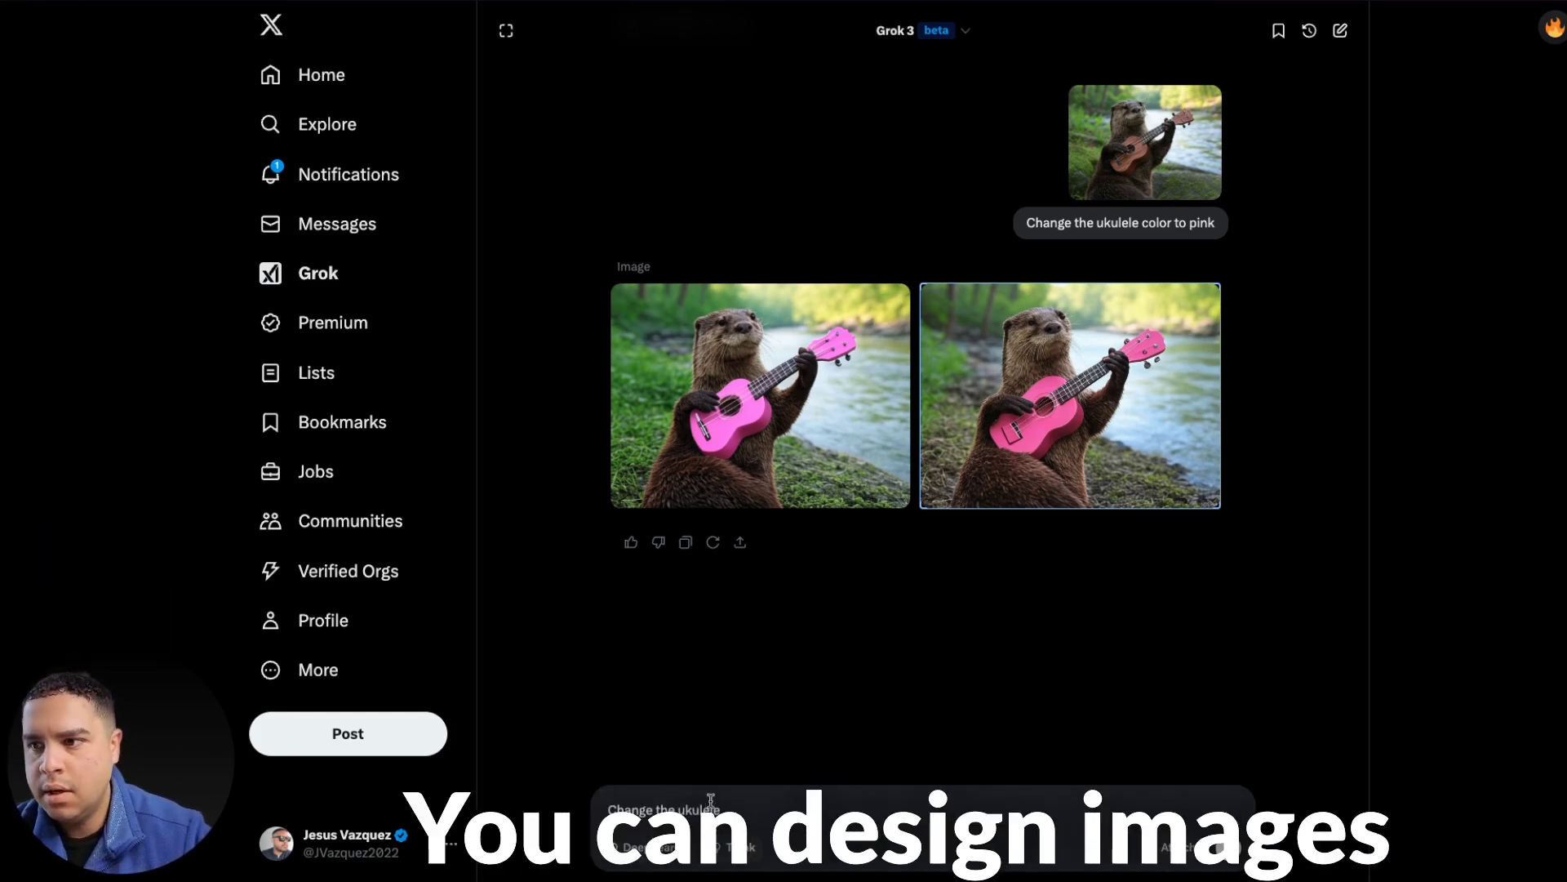
click(706, 808)
key(ctrl+a)
key(BackSpace)
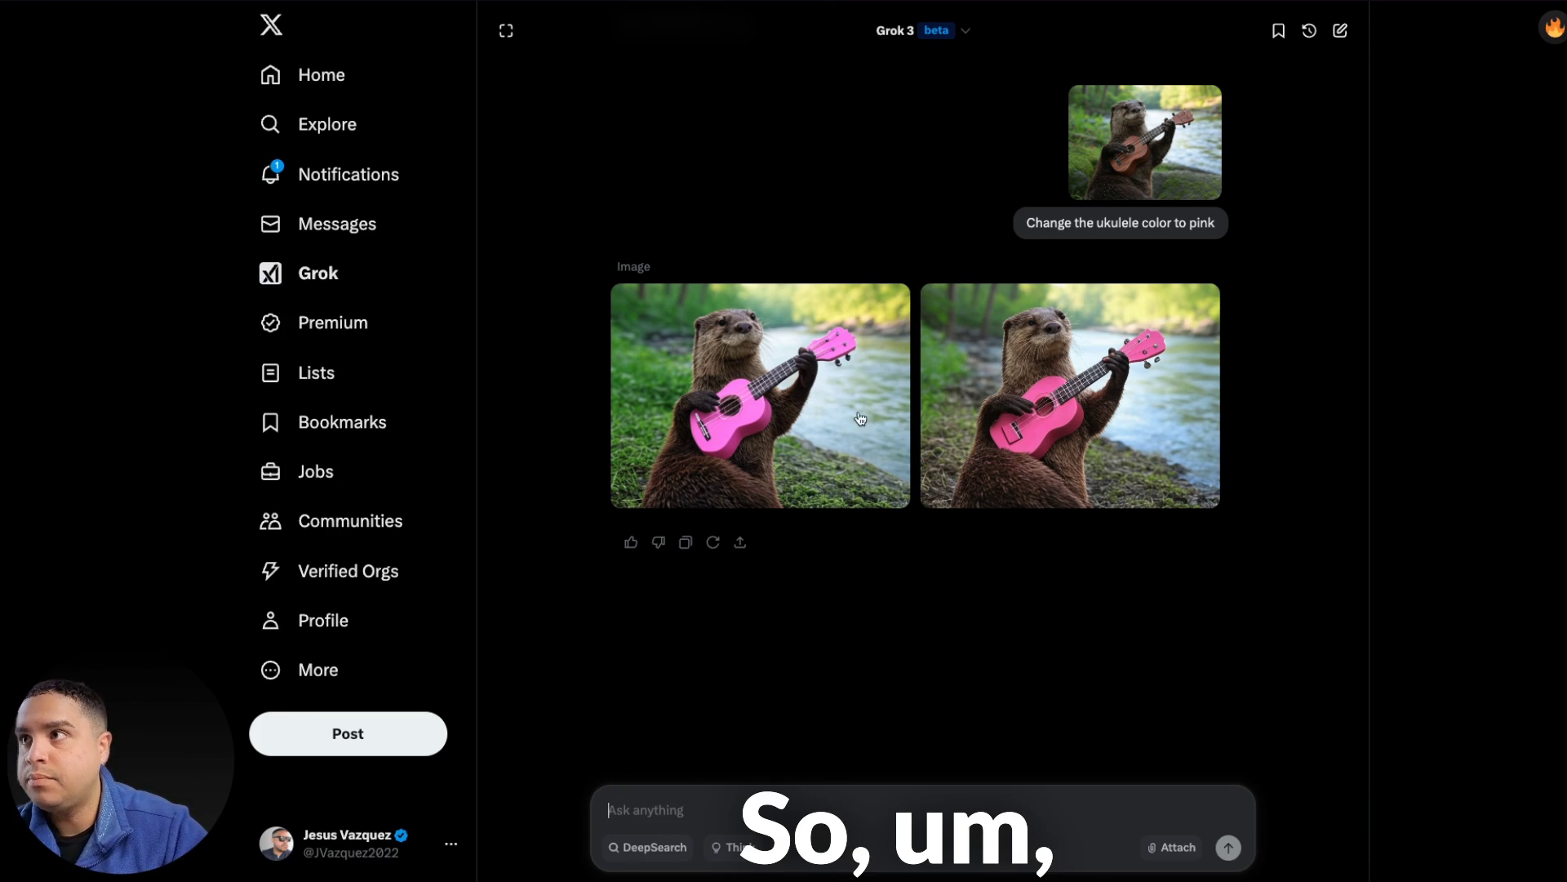
Send the prompt 'Draw a rocket going through starts on it's way to the moon'.
scroll(887, 381, up, 5)
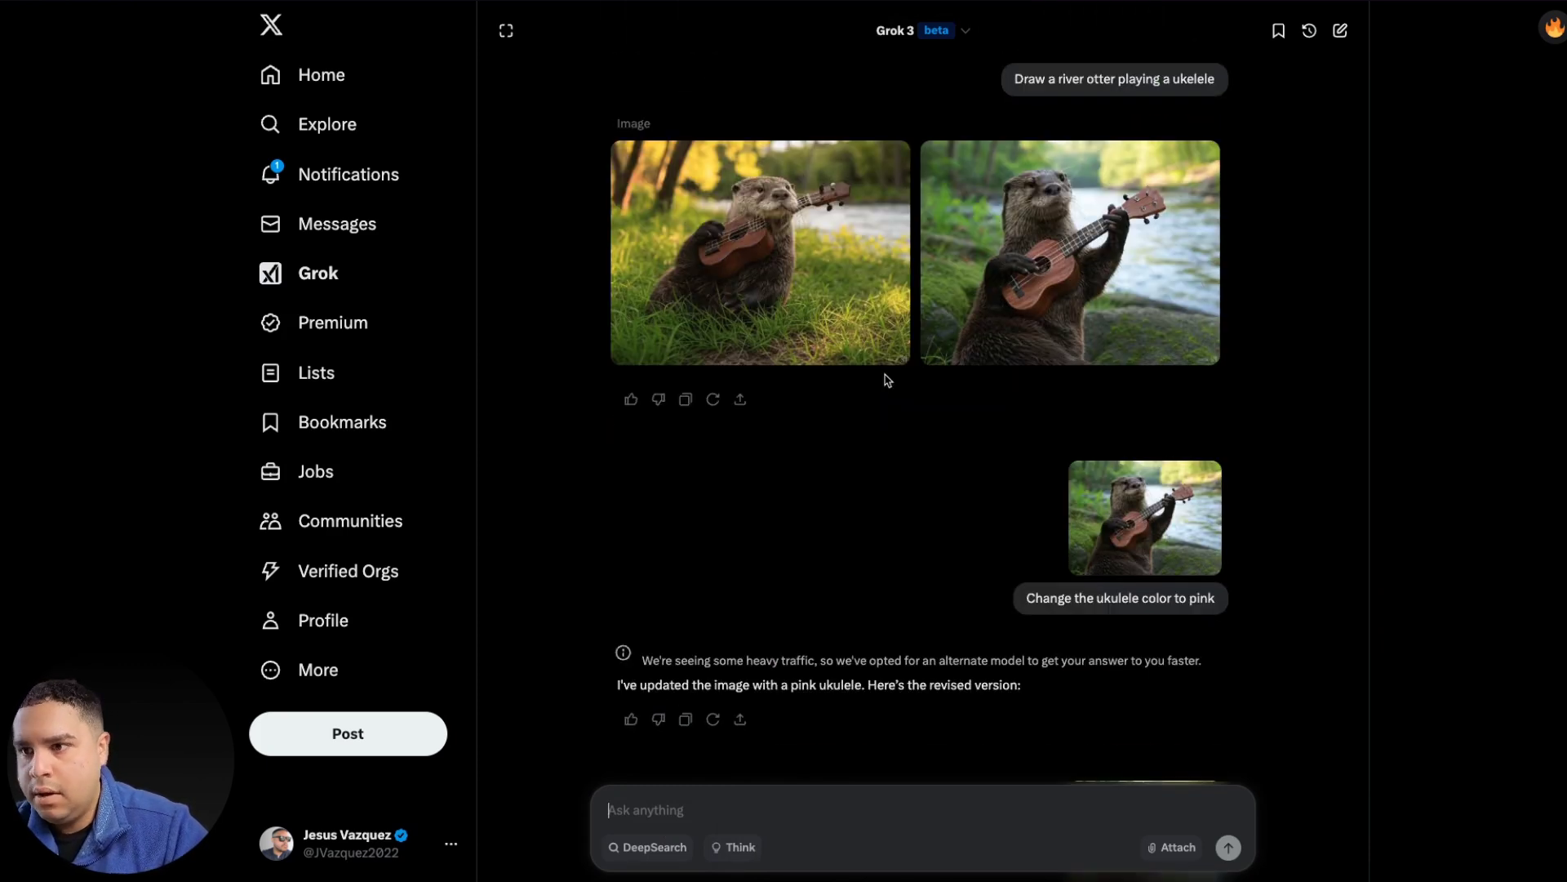
text(Draw a )
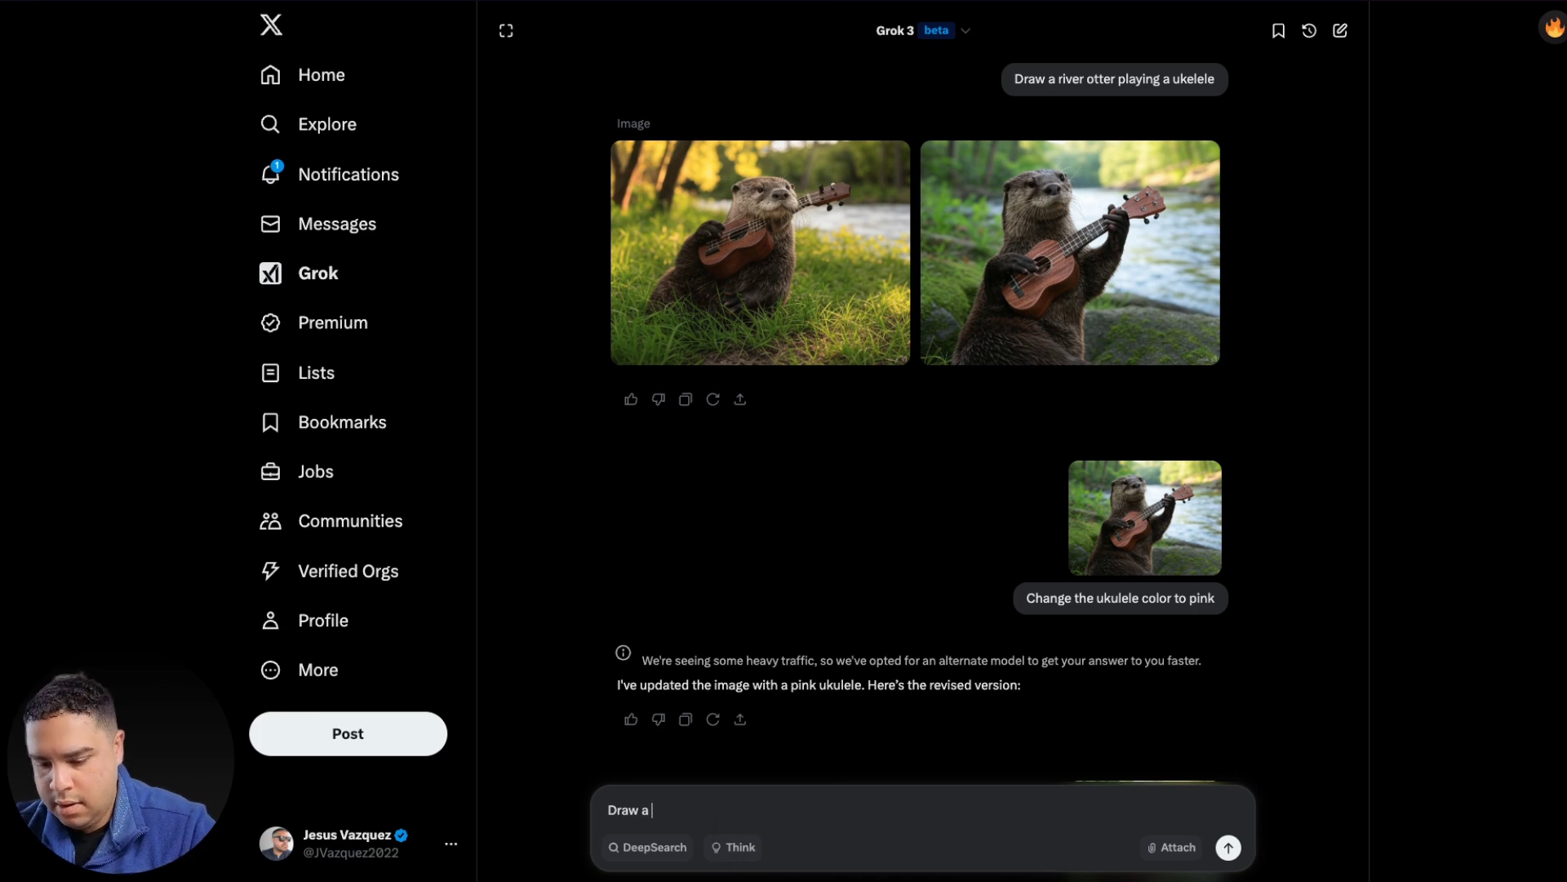
text(rocket)
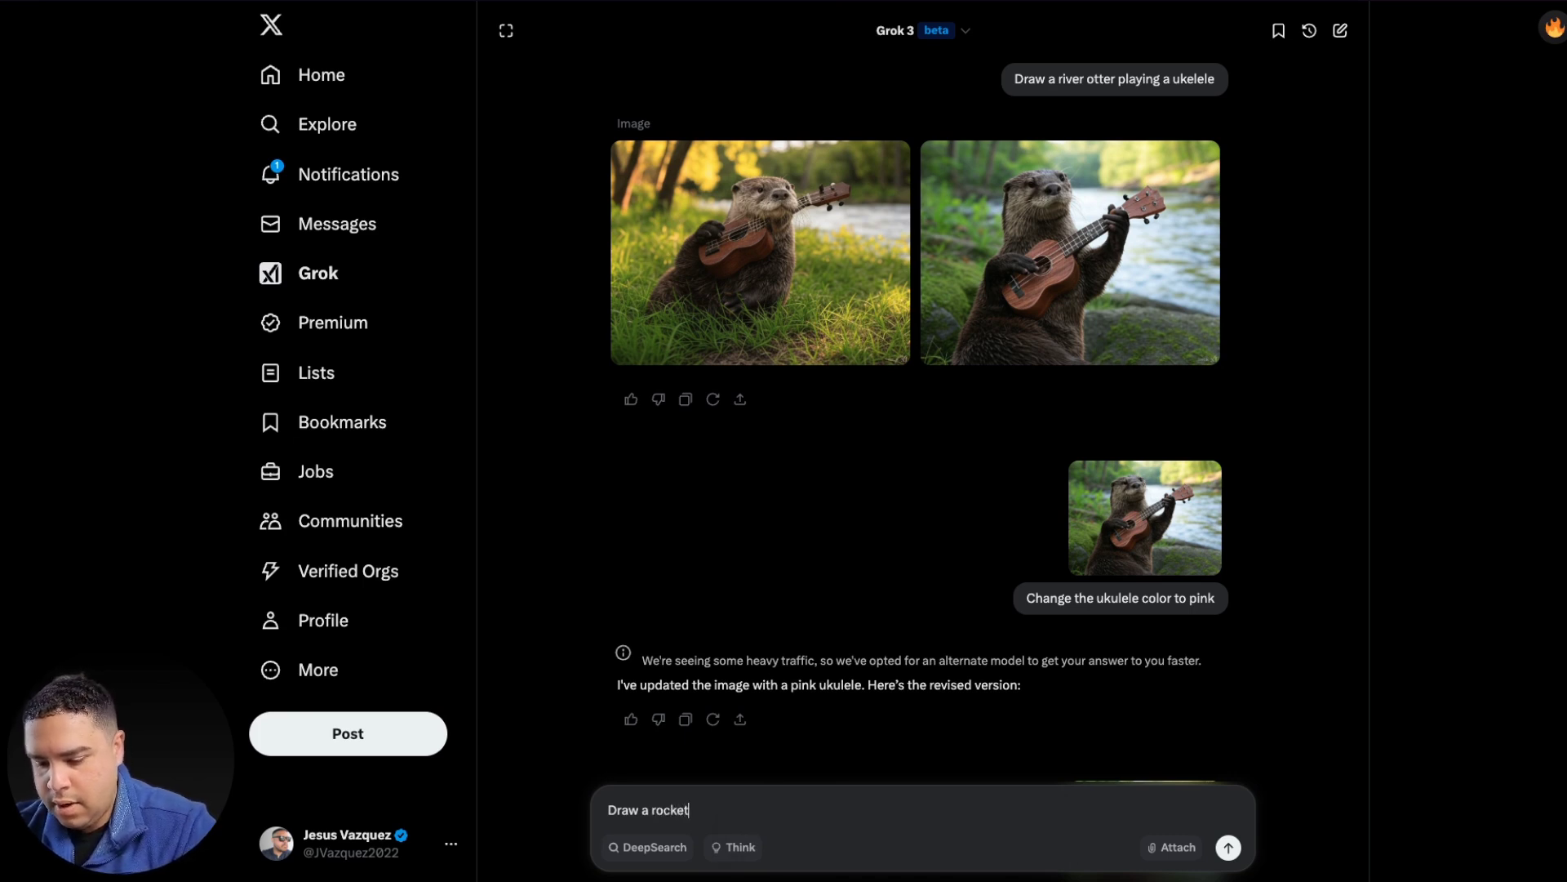
text( going thro)
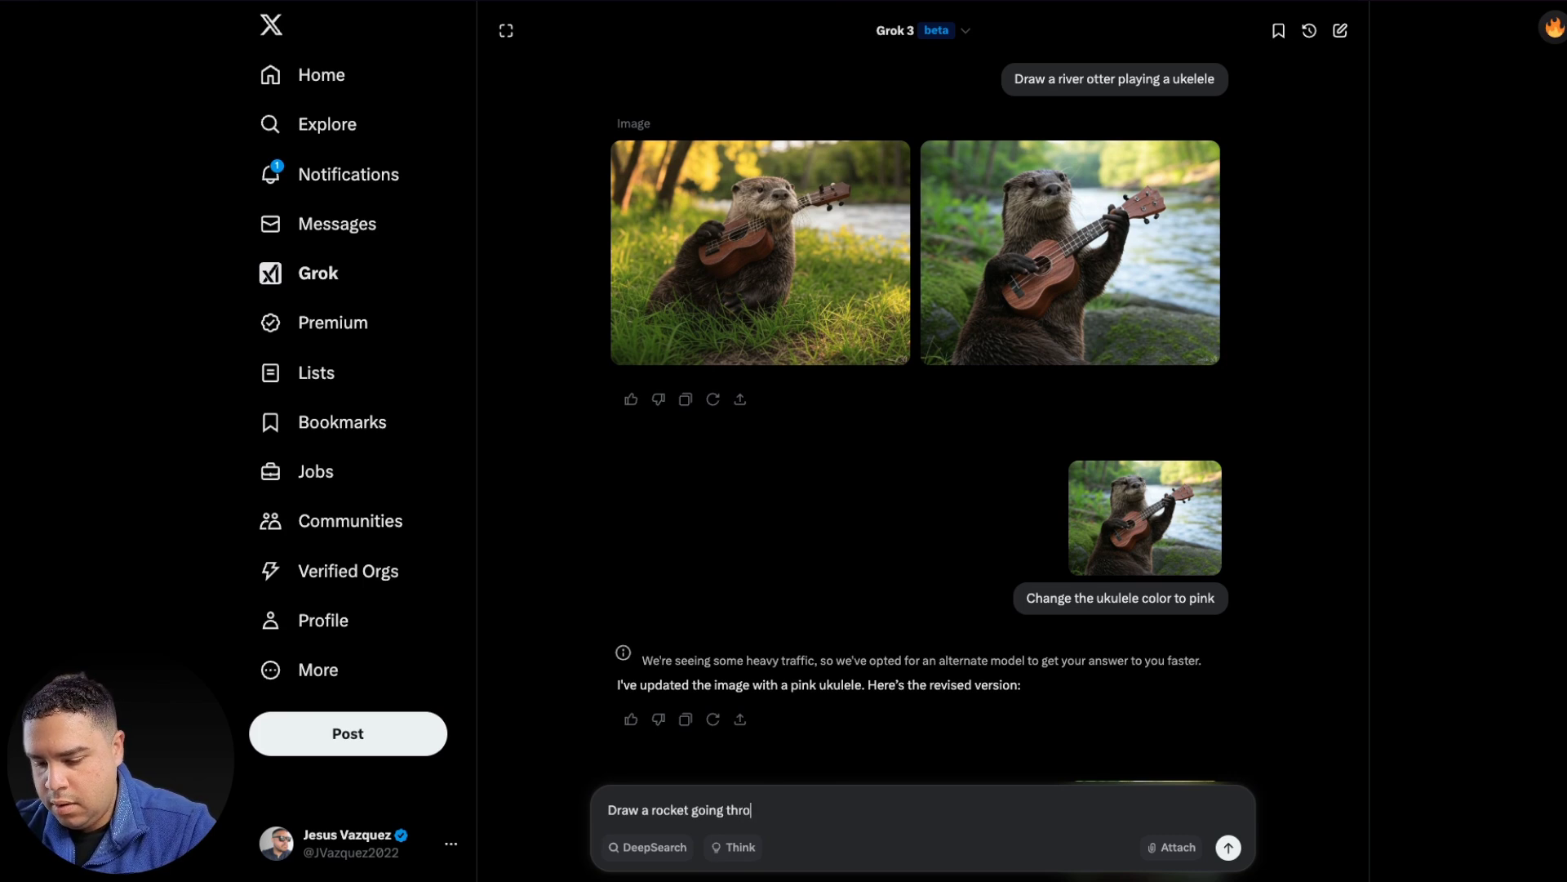
text(ugh starts on i)
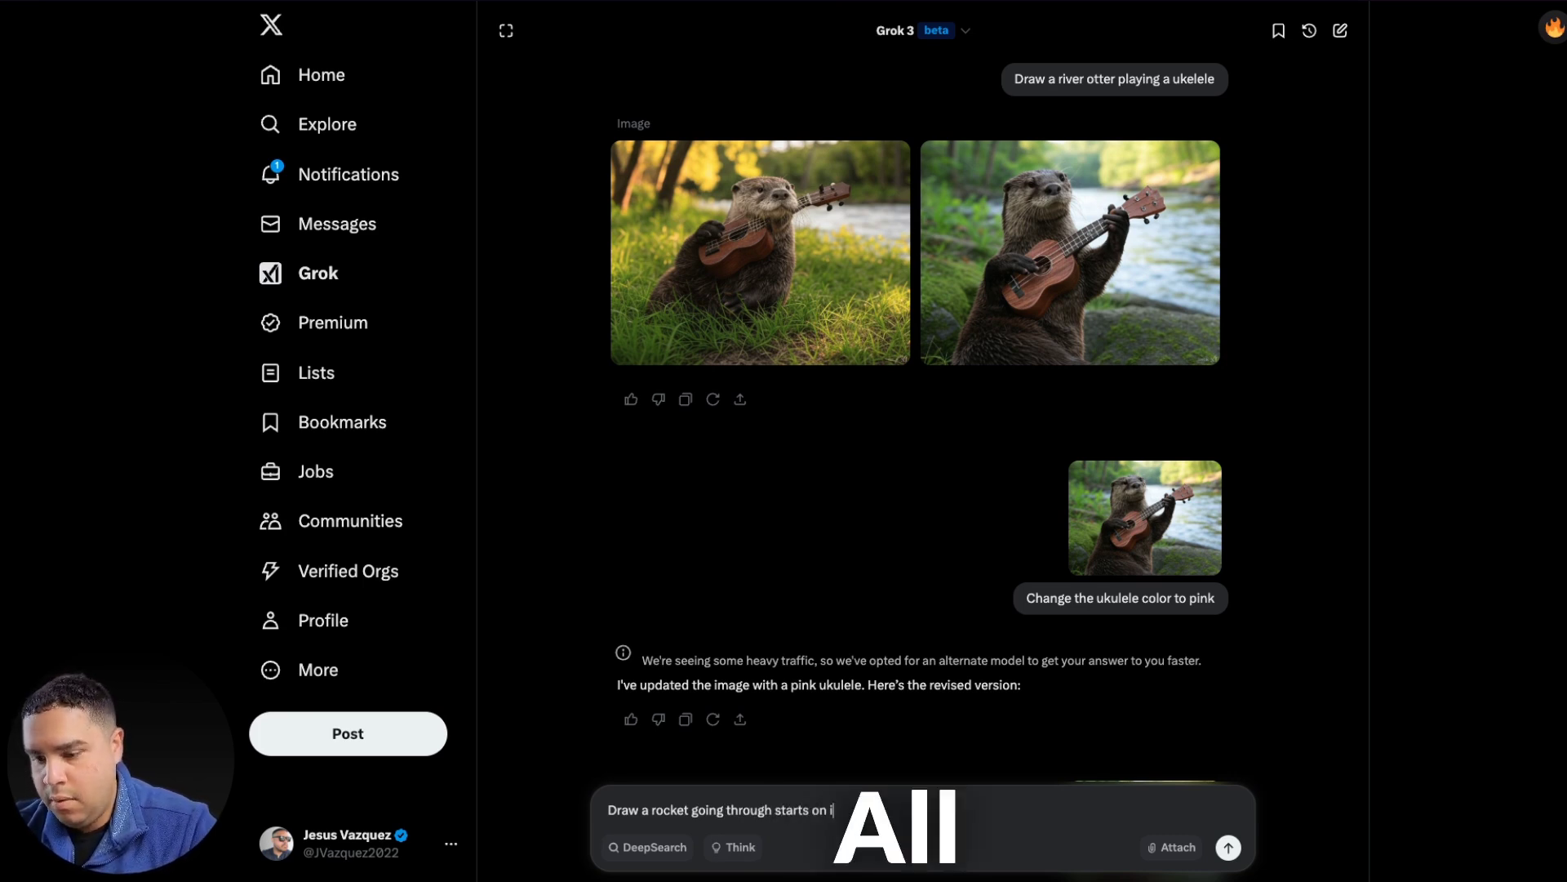
text(t's way to)
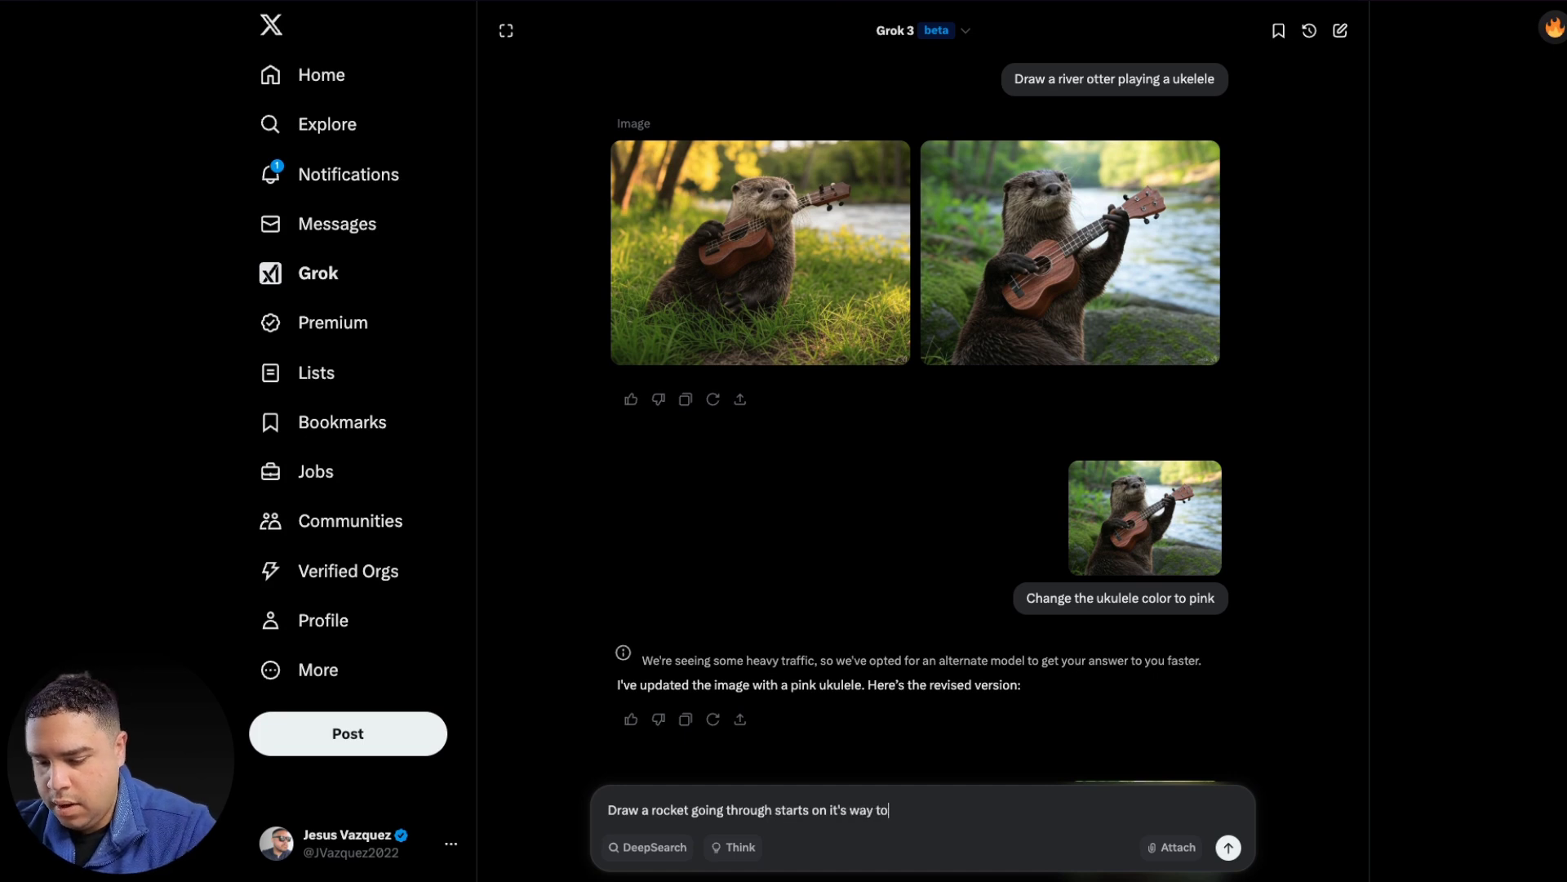
text( the moon)
key(Return)
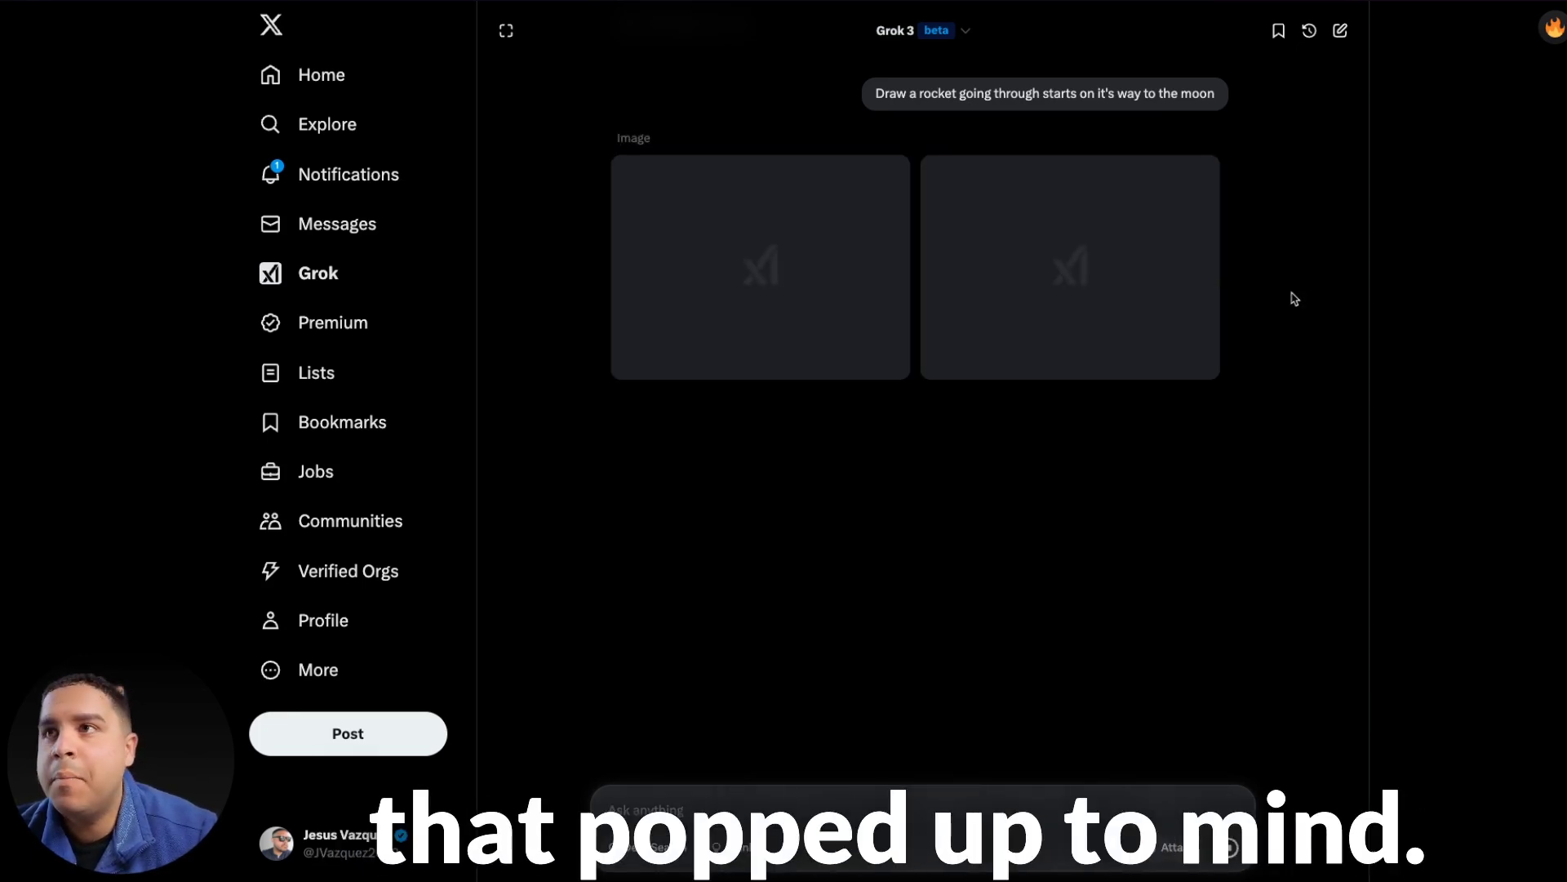
triple_click(1179, 92)
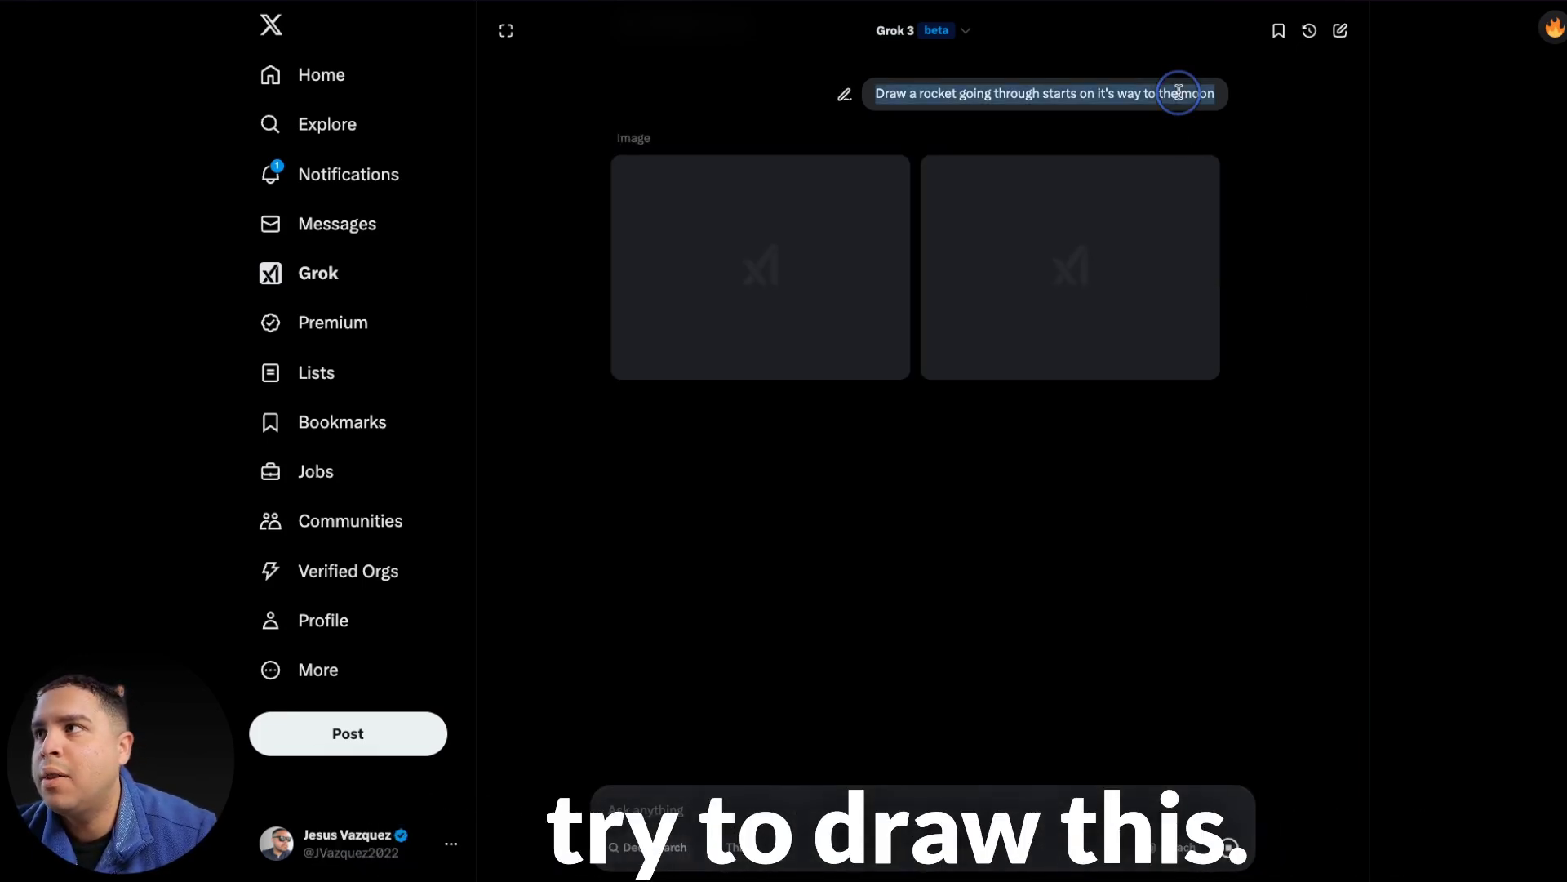
Enlarge and step through both rocket-to-the-moon images, then close the view.
click(1418, 287)
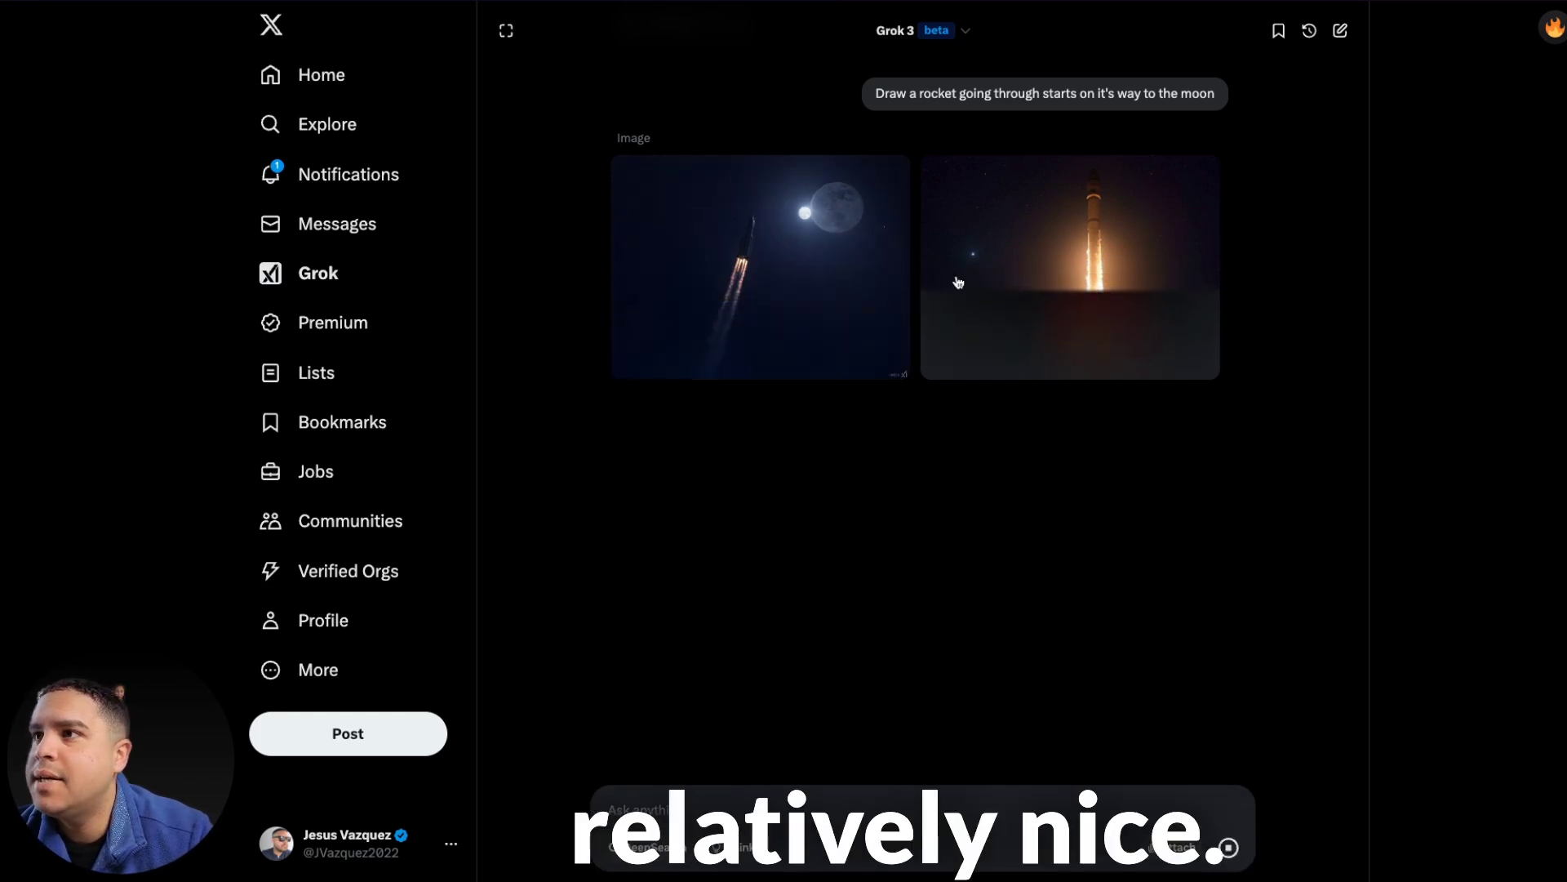
click(737, 275)
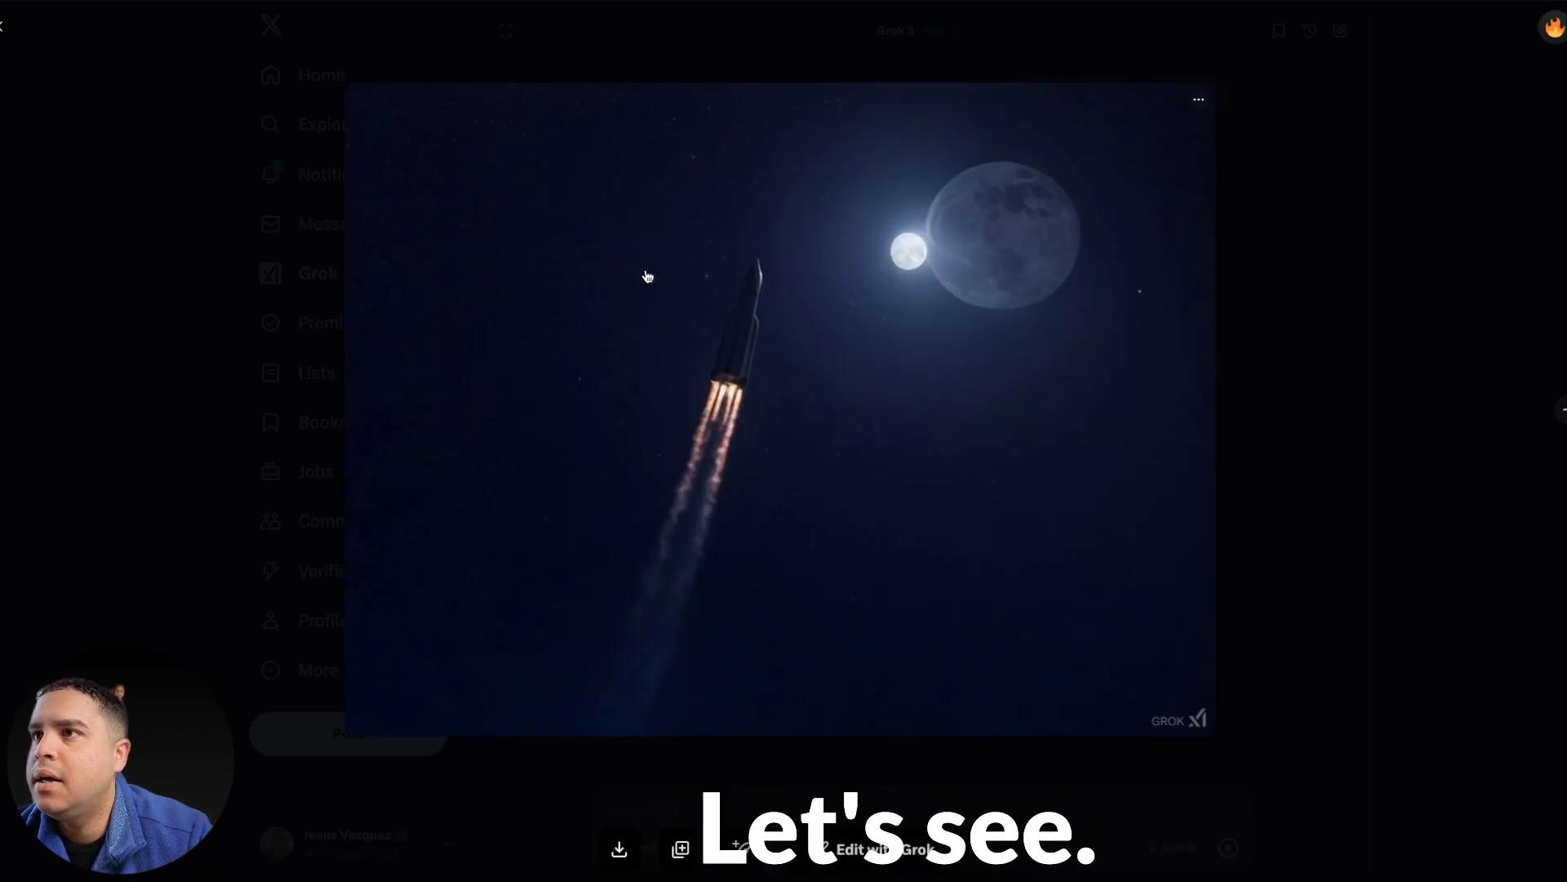
key(Right)
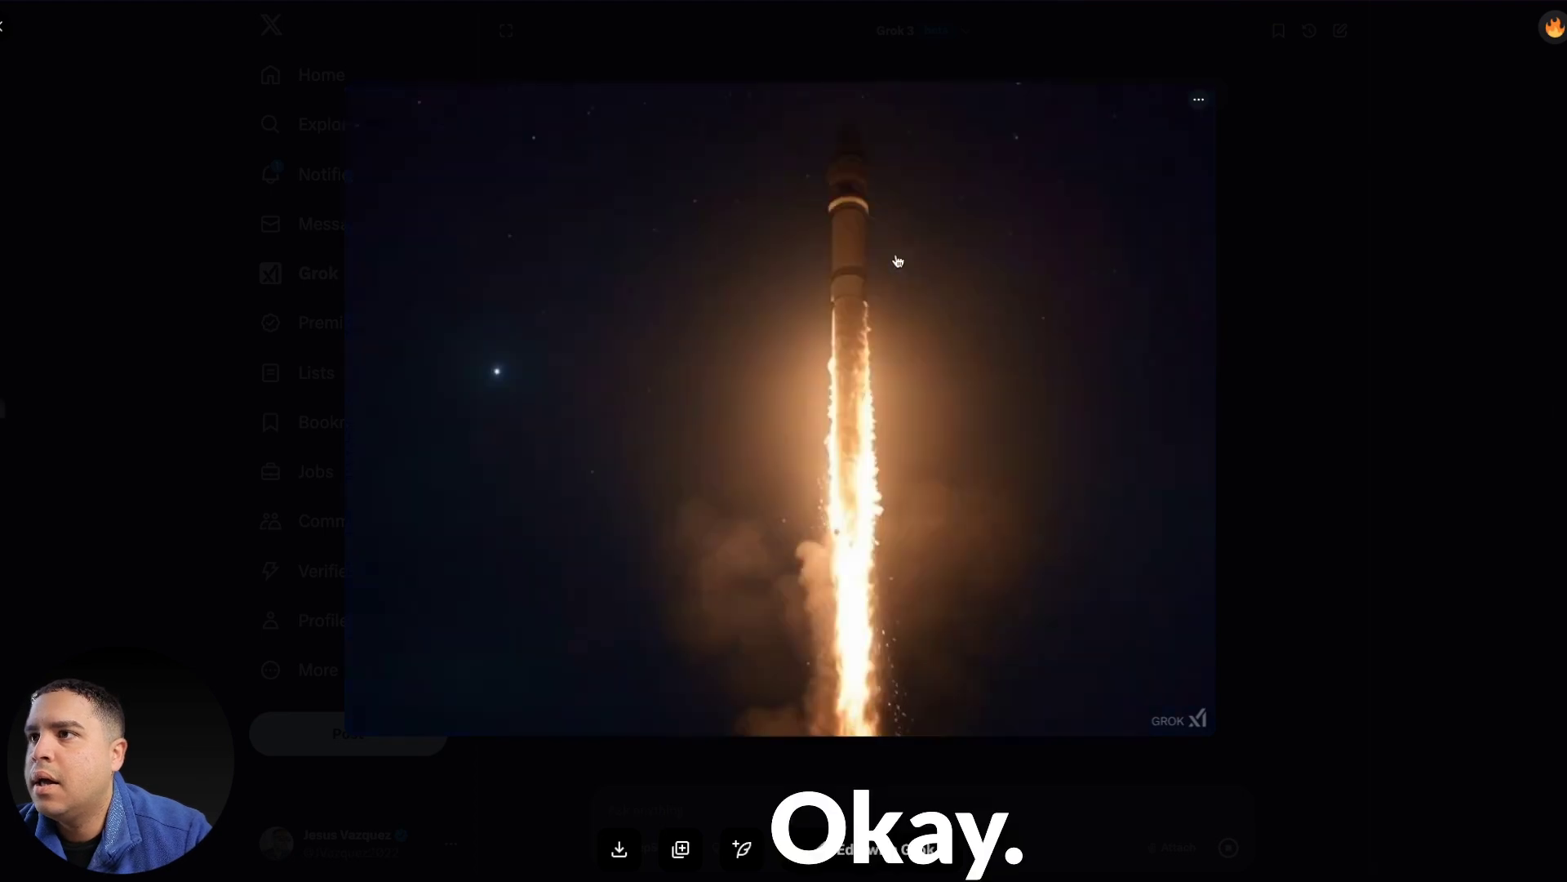
key(Escape)
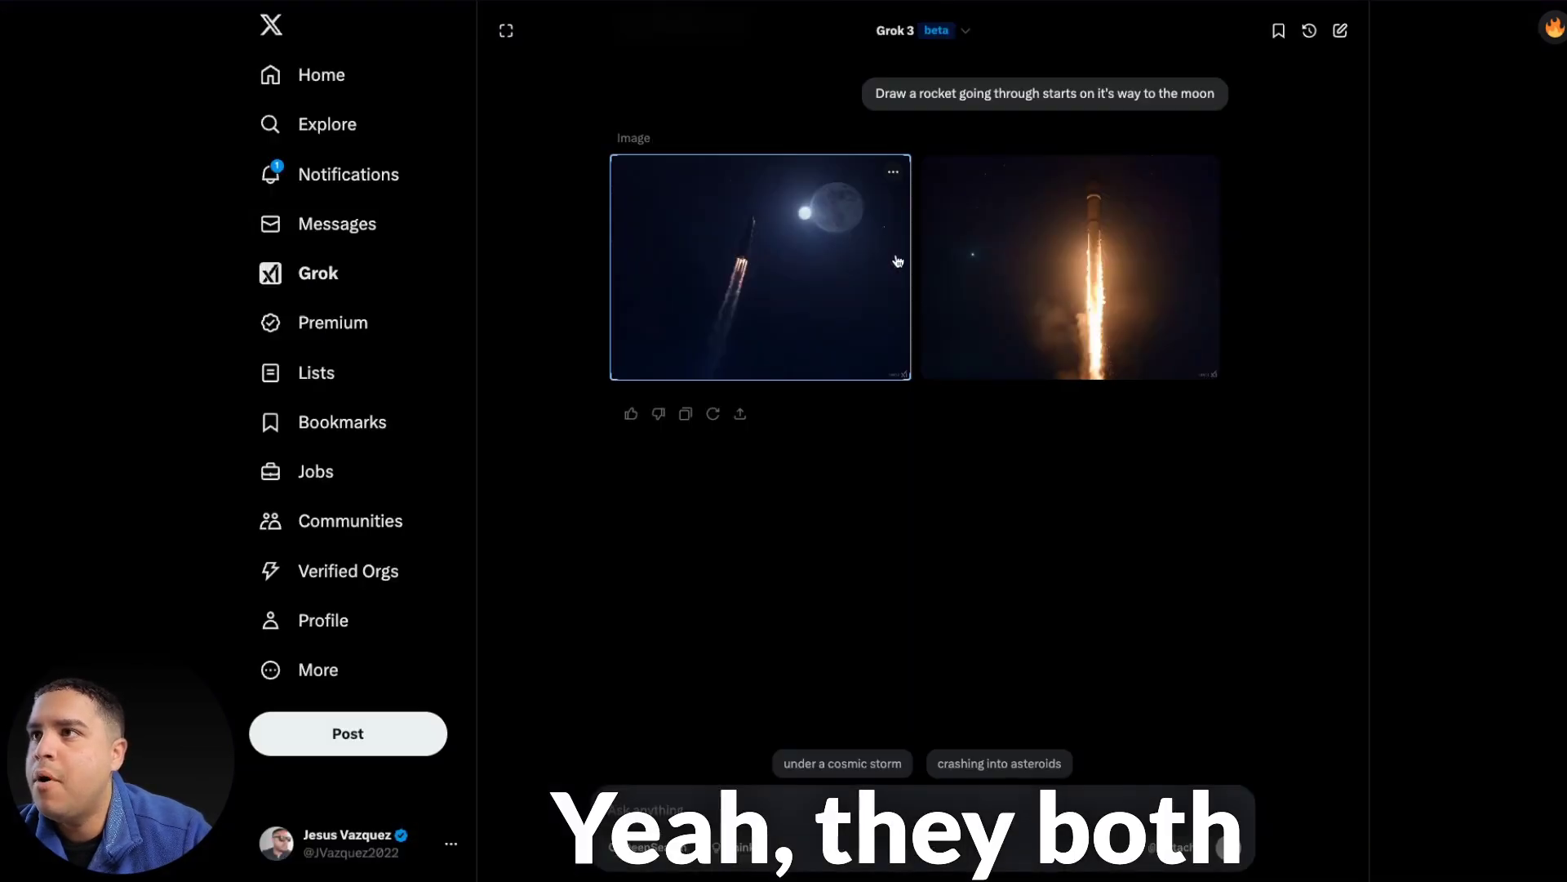
Apply the 'under a cosmic storm' suggestion and review both resulting rocket images enlarged.
click(855, 764)
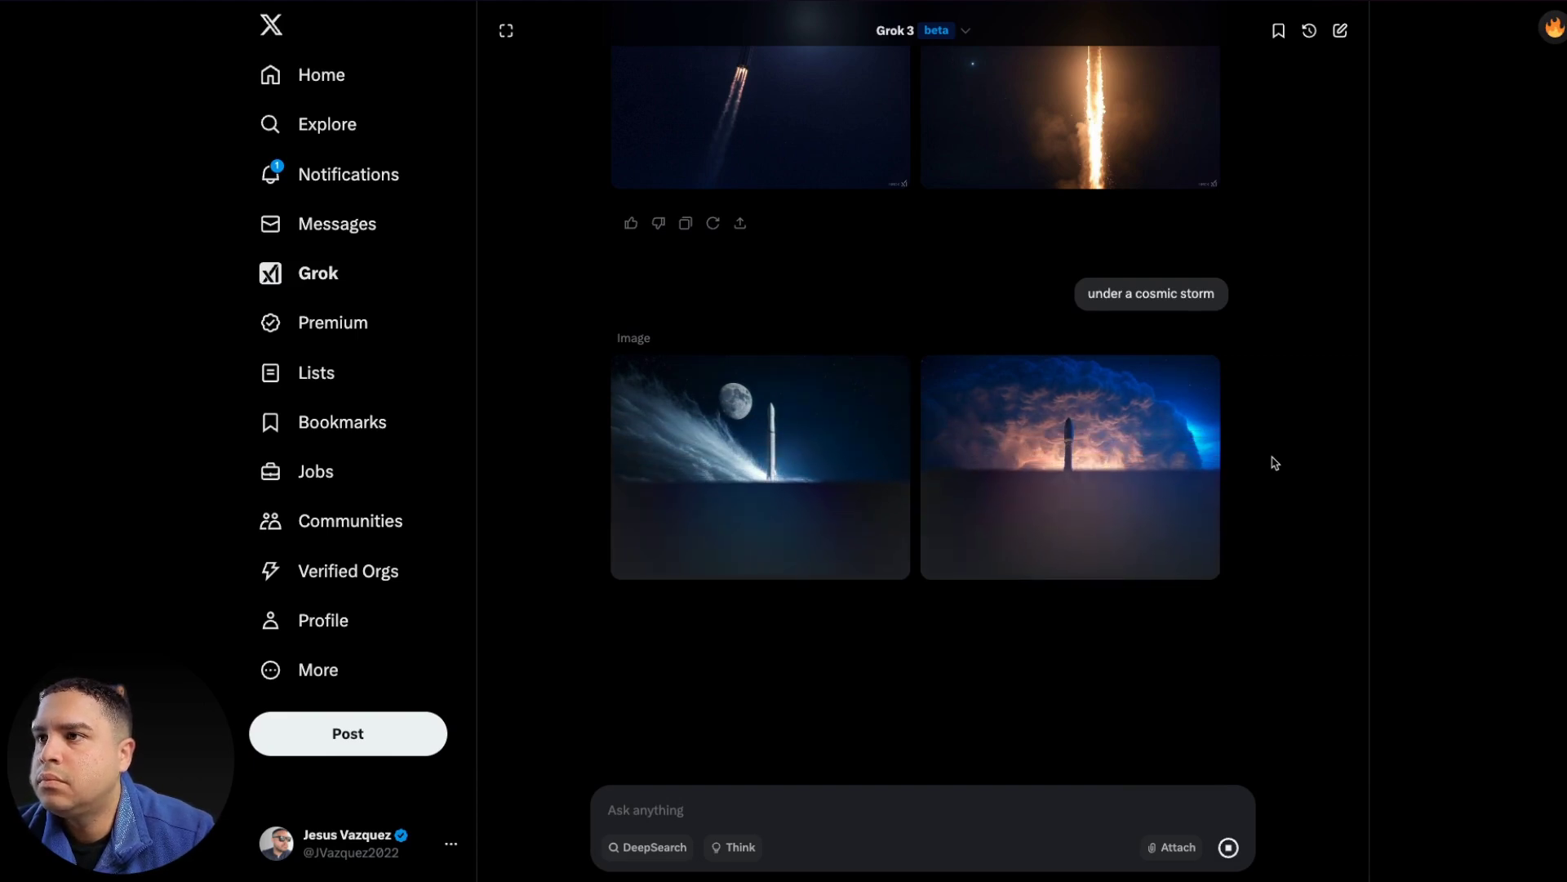
click(689, 395)
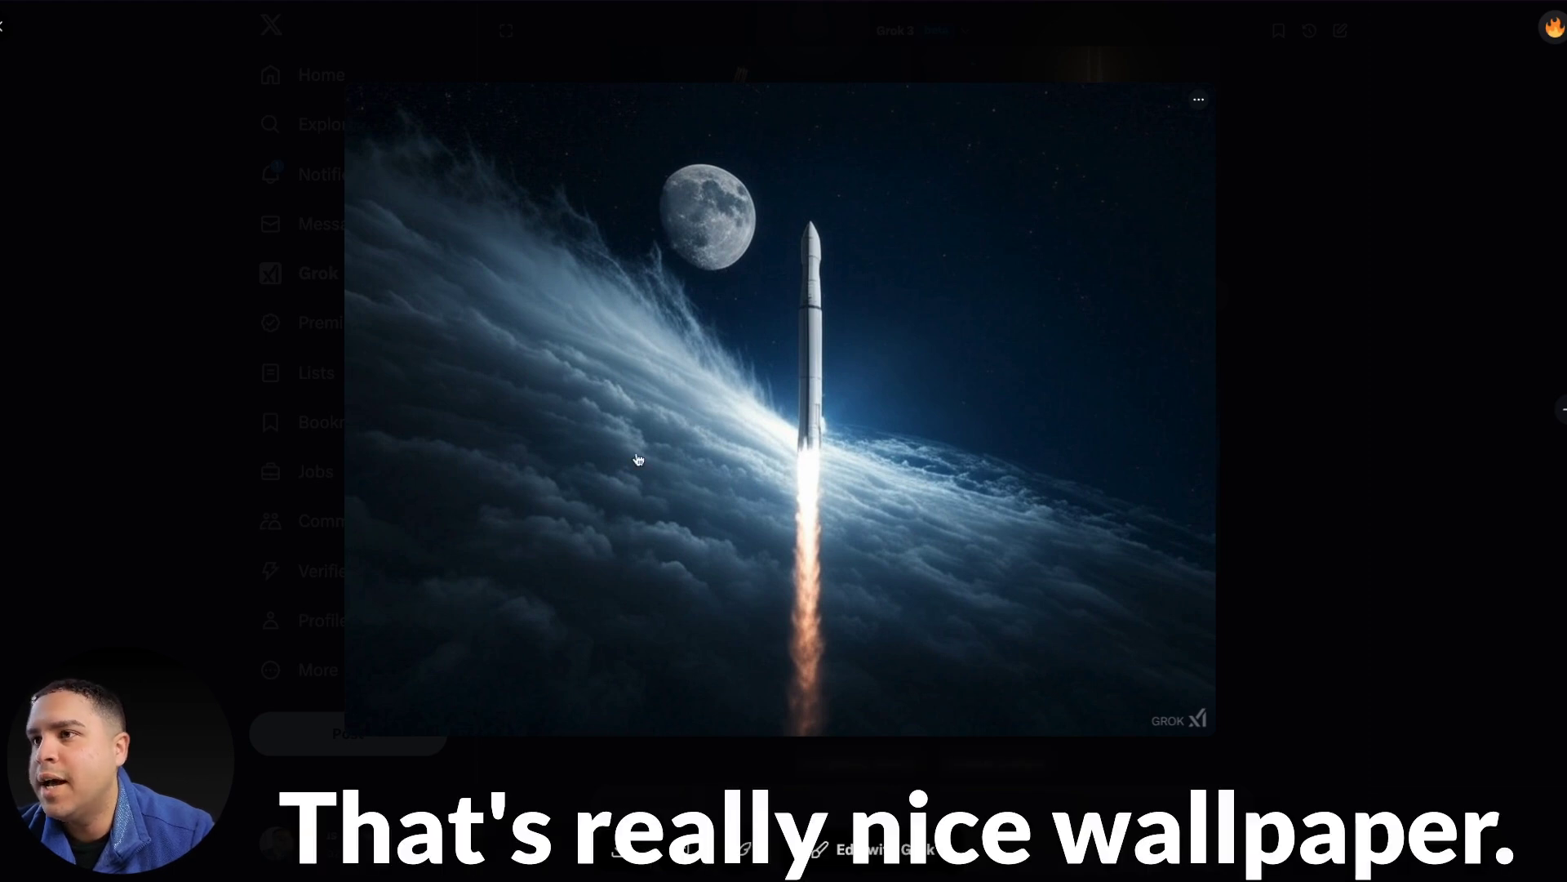
key(Right)
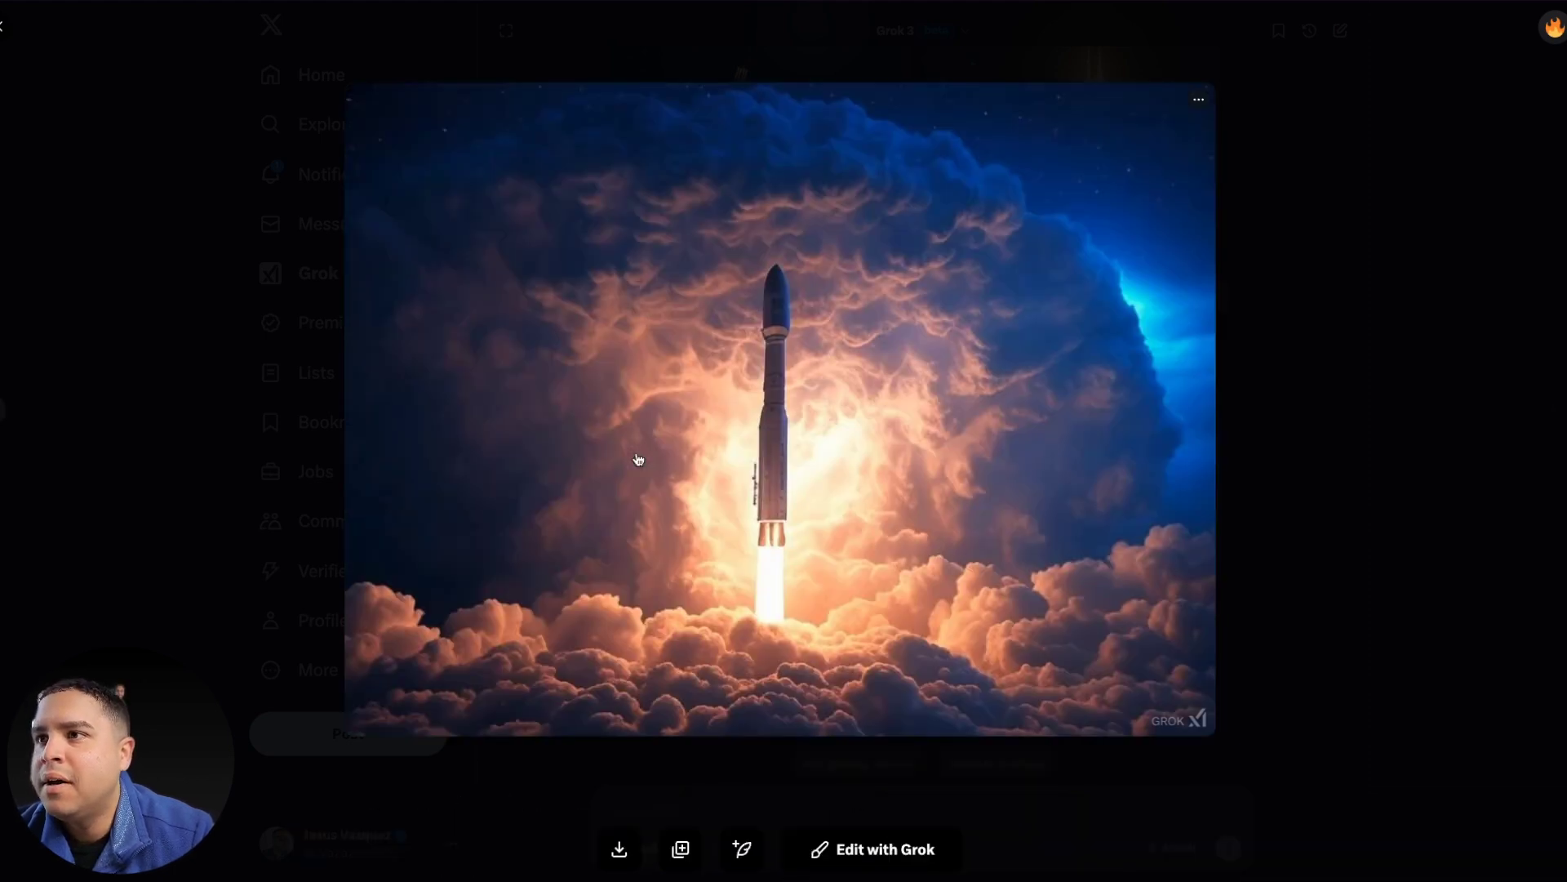
key(Escape)
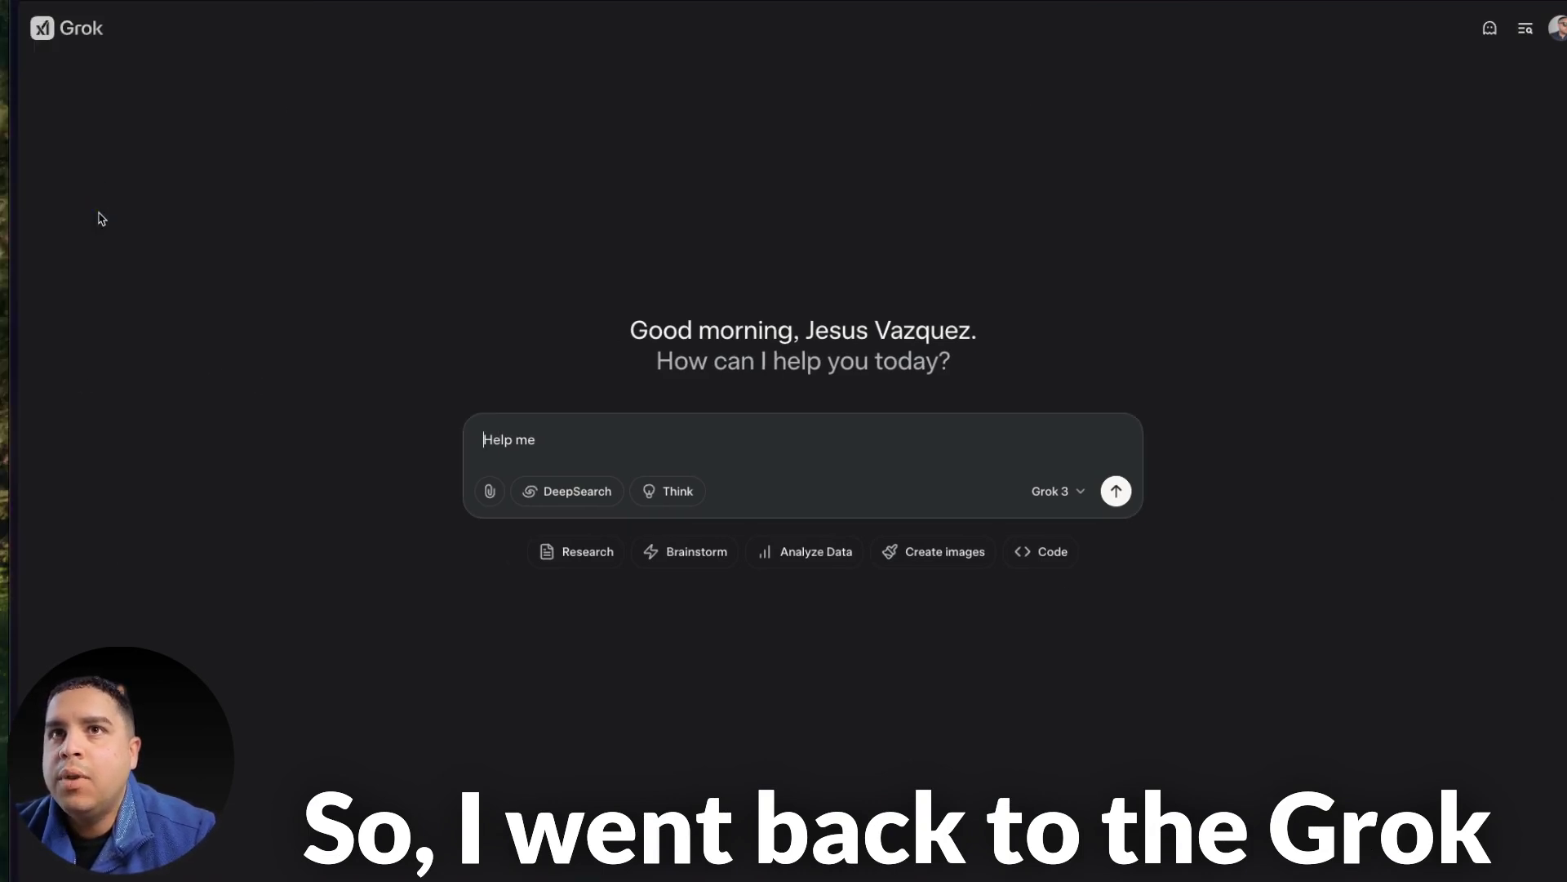
Turn on DeepSearch and delete the 'Help me' starter text from the prompt box.
mouse_move(3, 194)
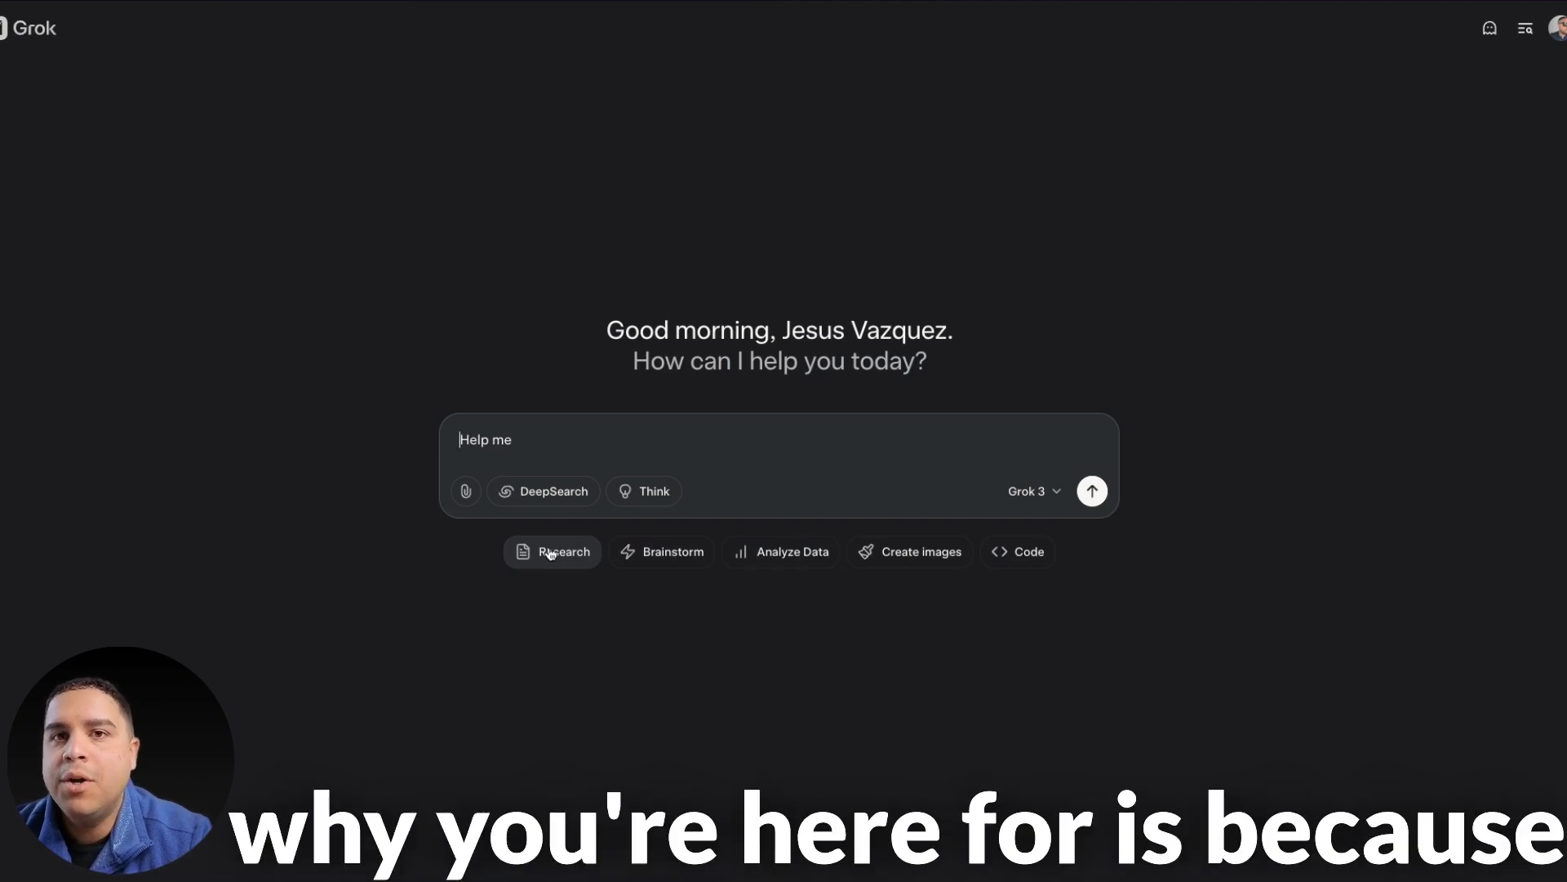
click(560, 493)
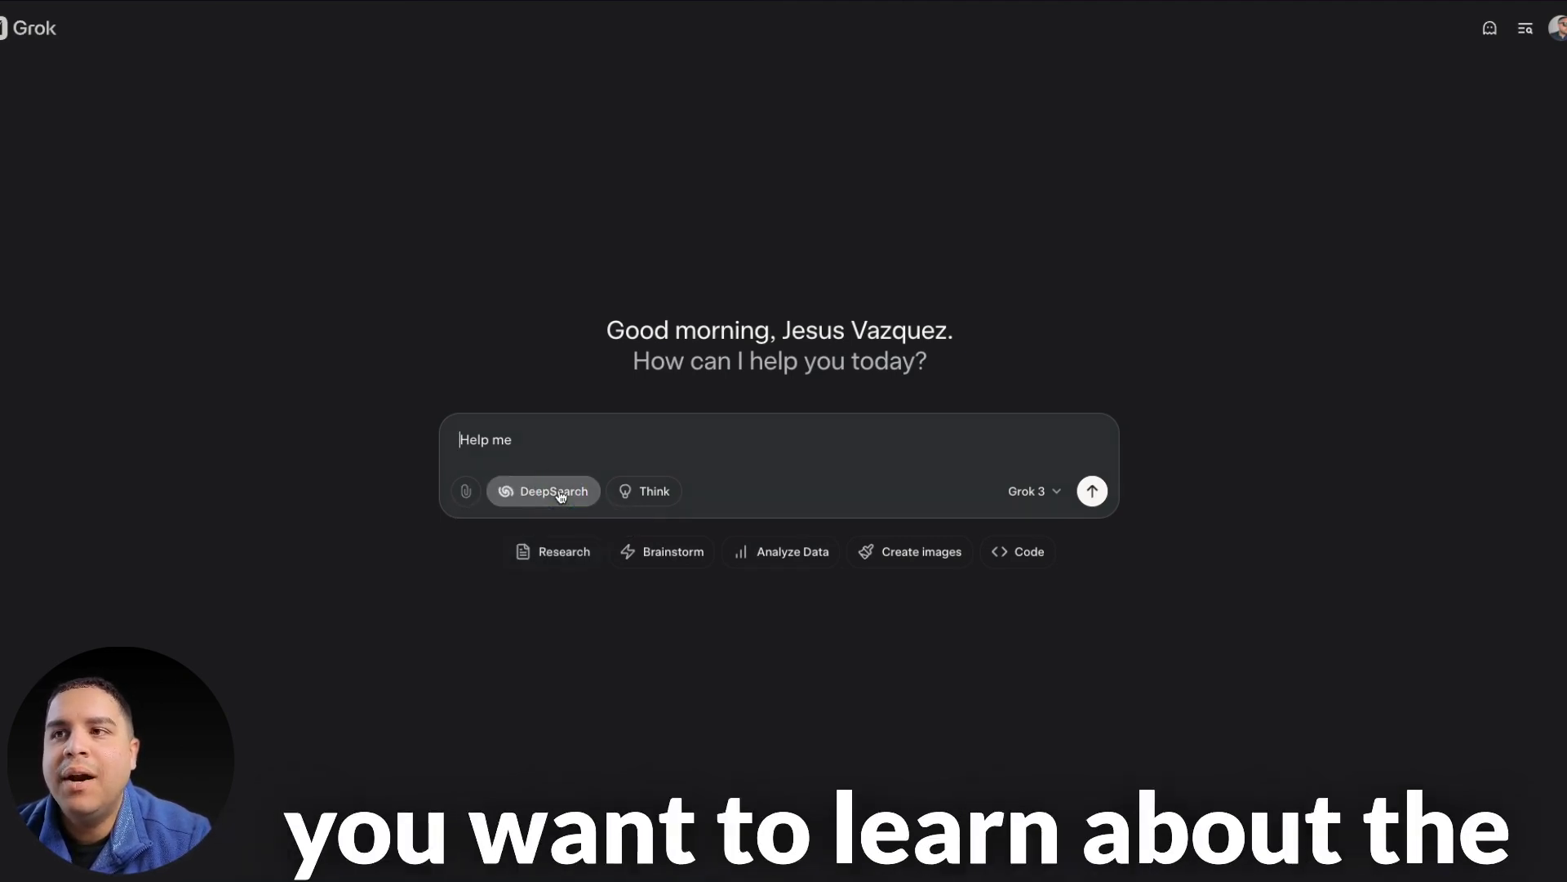
triple_click(497, 437)
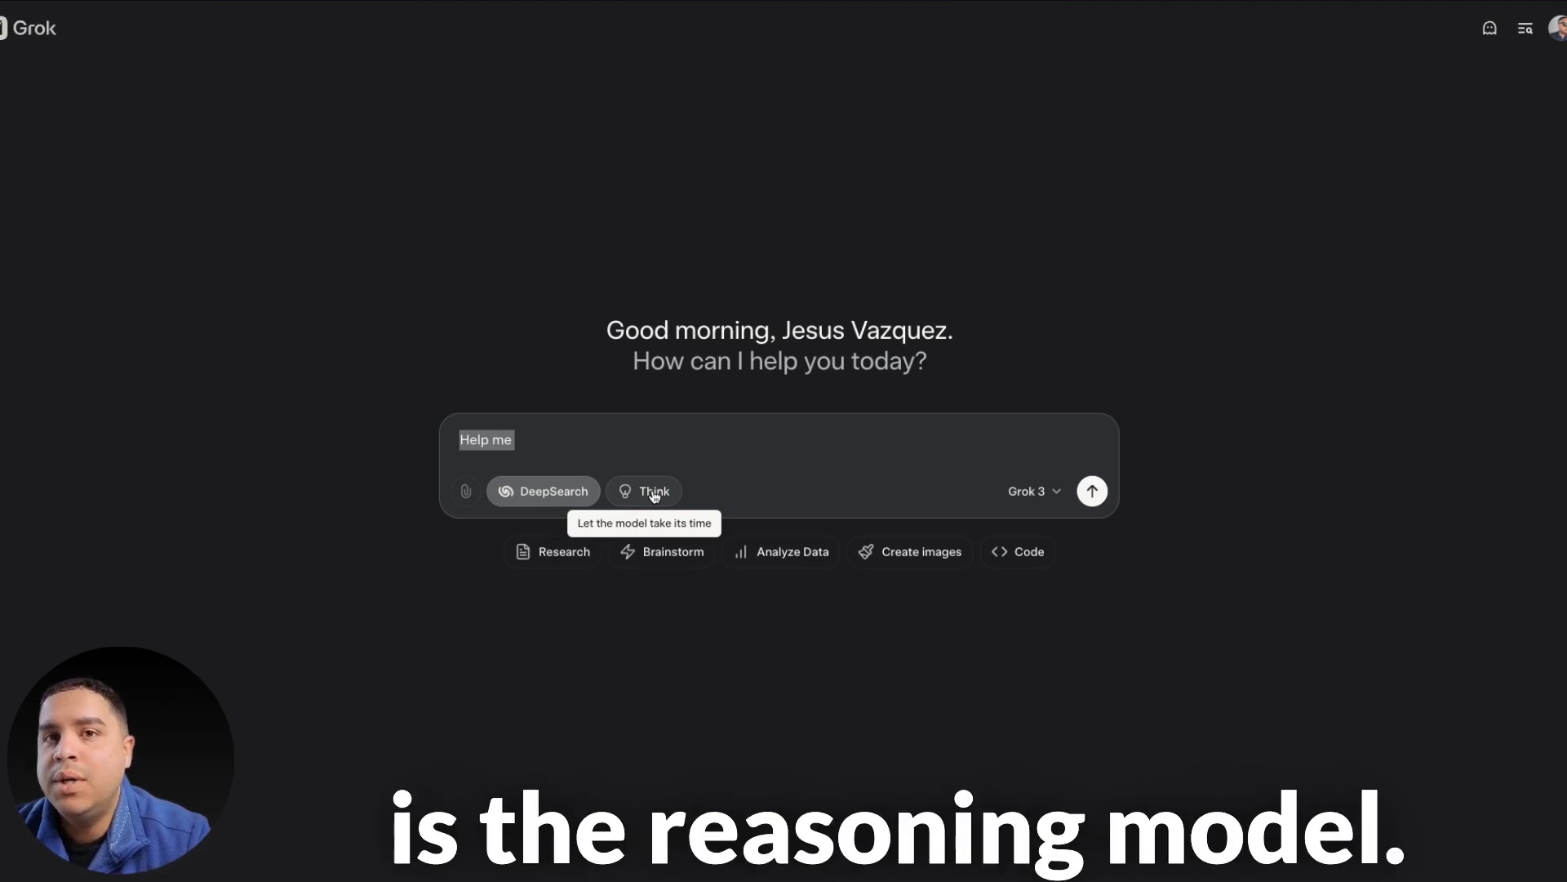
key(BackSpace)
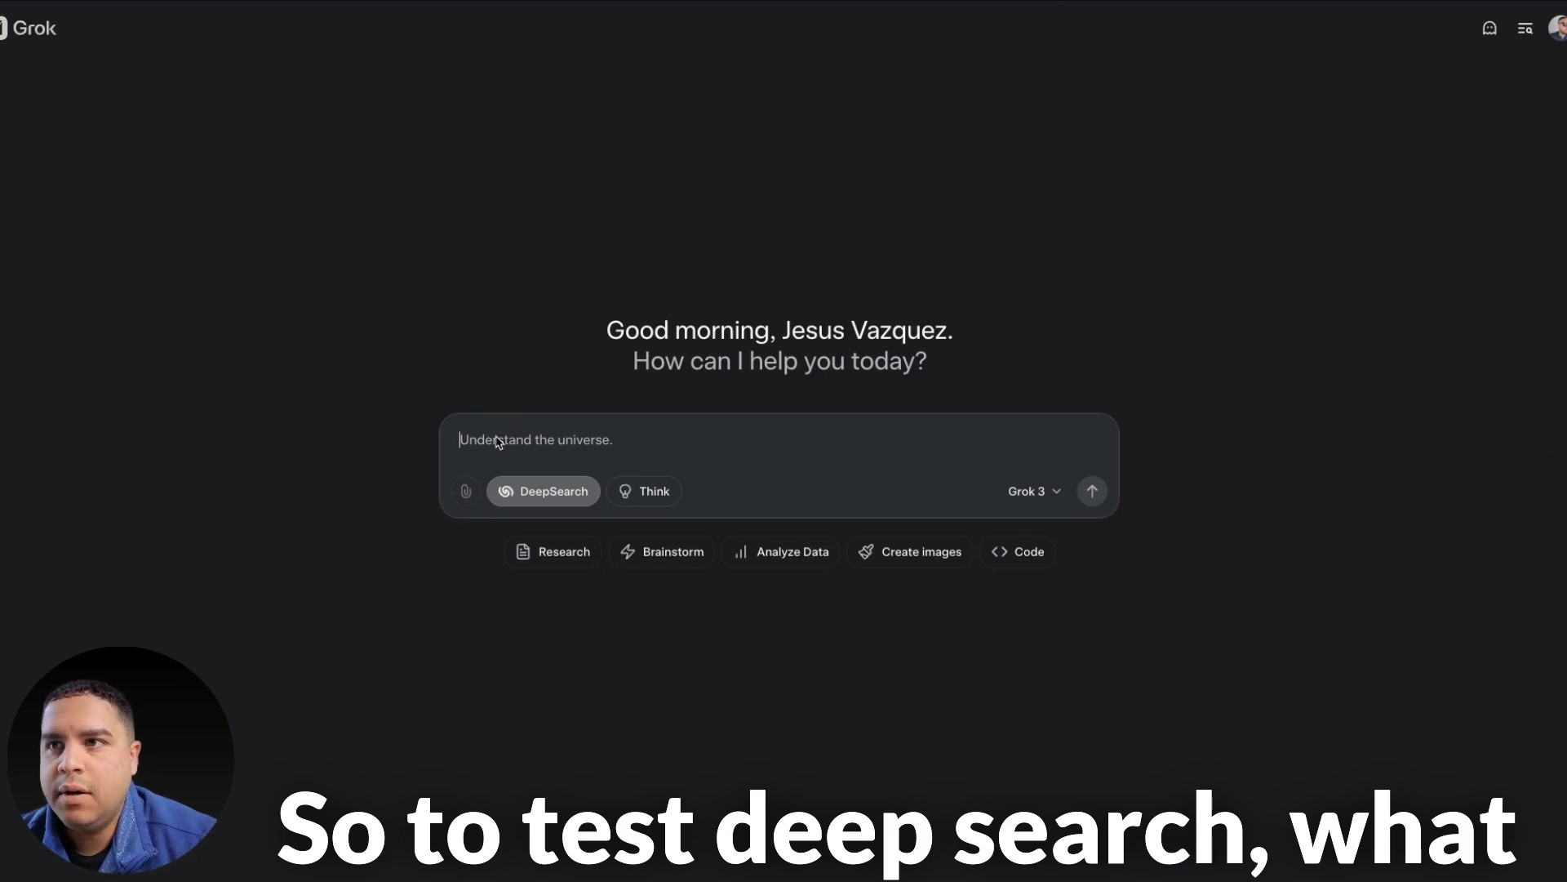
Paste the iPhone 14-to-16 upgrade question and add a paragraph about the new iPhone's AI features.
text(Help me determine if I need to upgrade my iPhone to the new iPhone 16. I currently have the iPhone 14 which I mainly use to browse the web, social media, reading emails, track dashboards in apps, and text and calls. My battery lasts all day and I don't use the camera too often. My current iPhone 14 is in good shape, with no scratches or broken screen.  Of note, I'm getting a $500 credit if I trade in my current phone and finance the new iPhone for 24 months at 0% APR.)
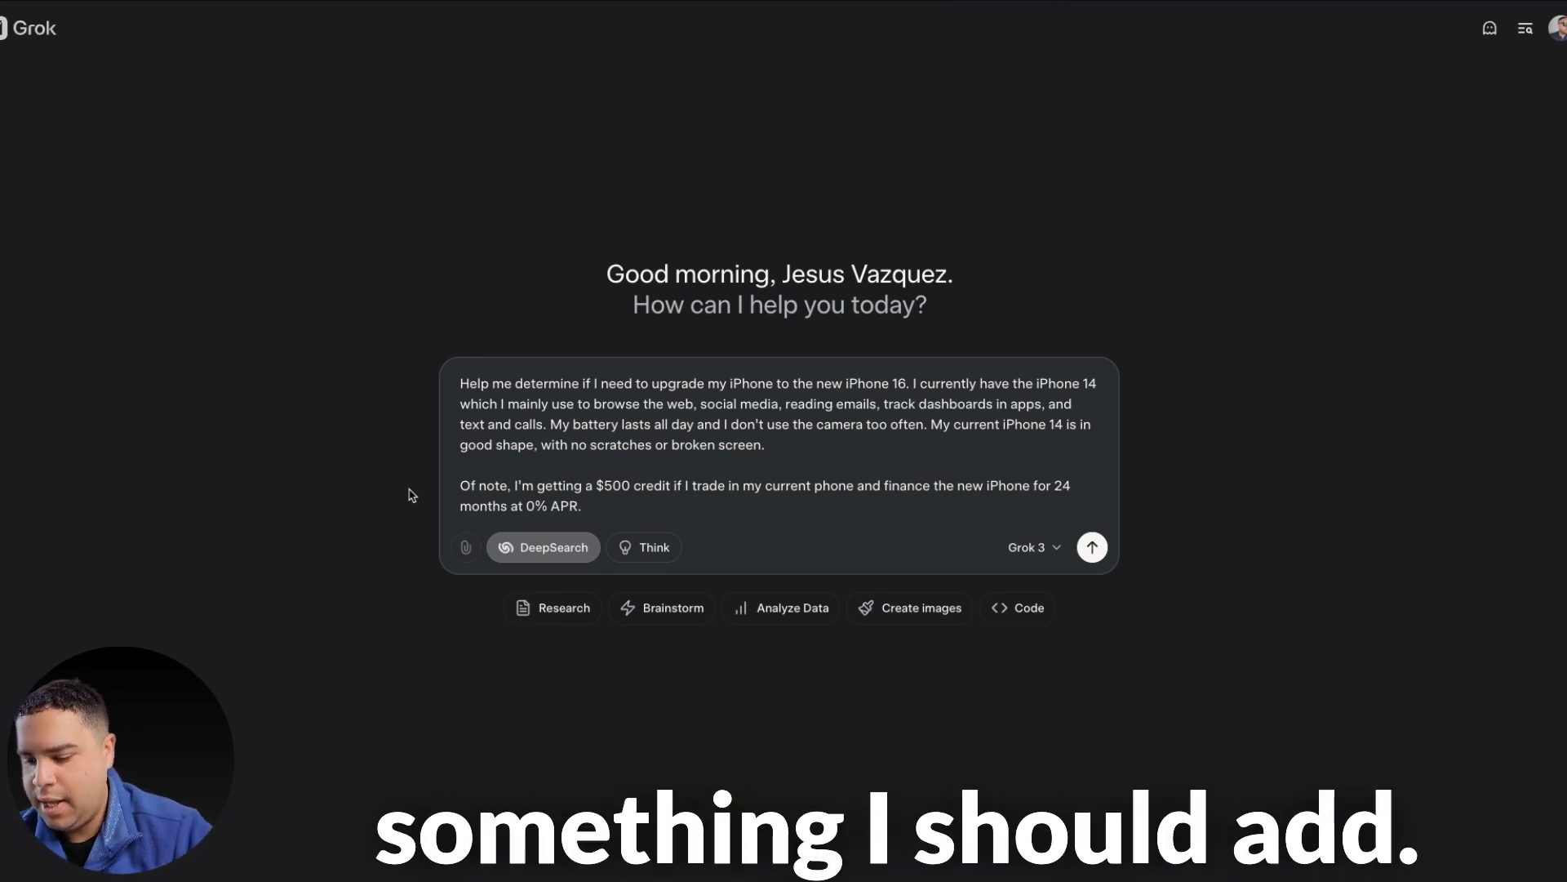
key(shift+Return)
key(shift+Return)
text(Also,)
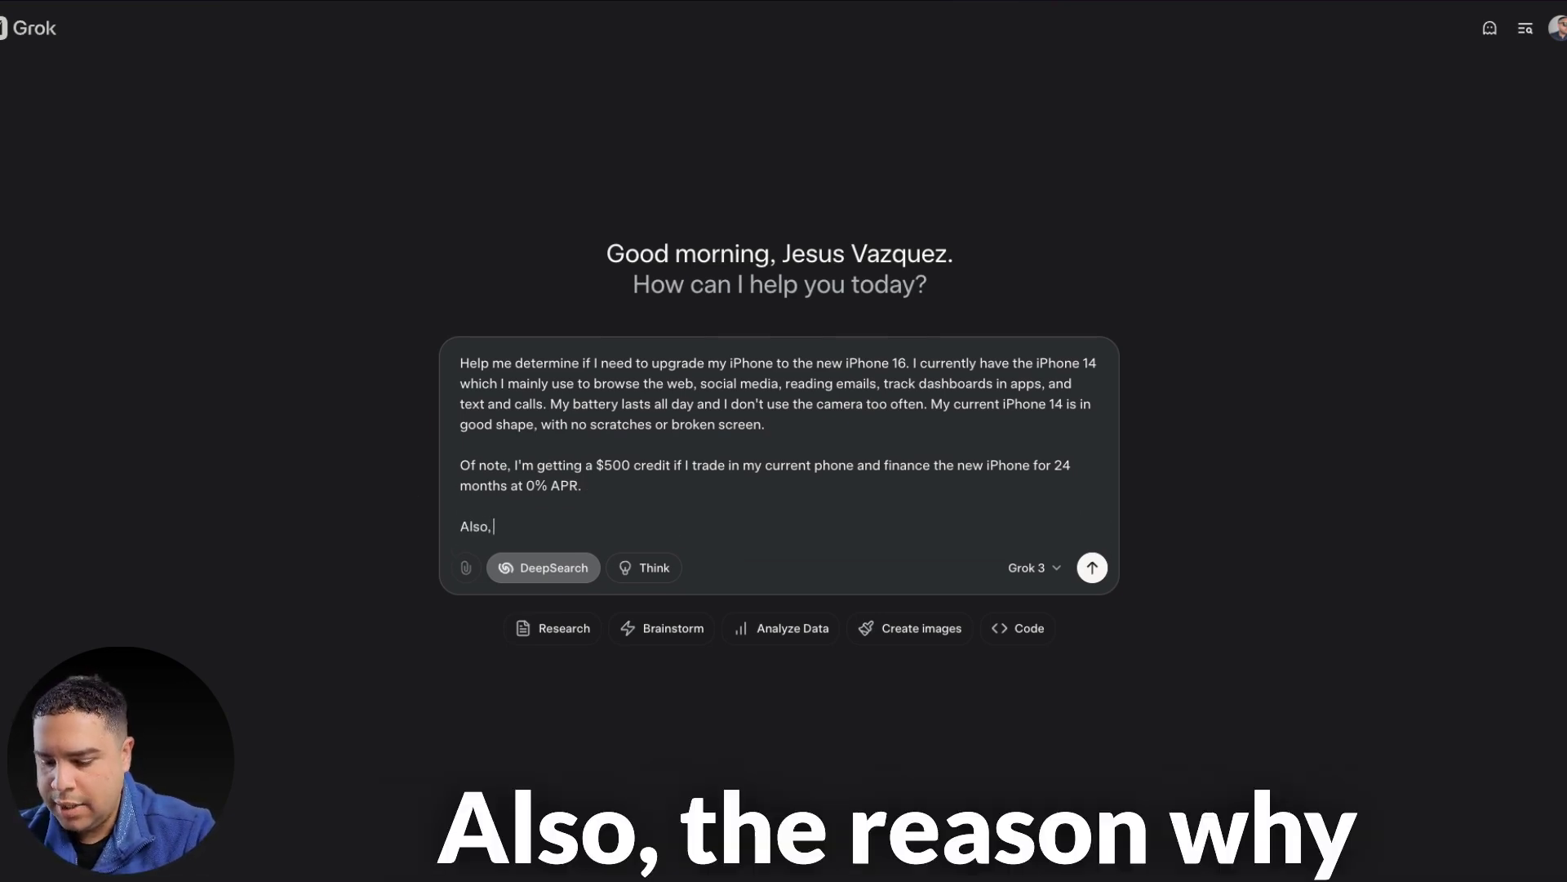
text( the reason why I'm consi)
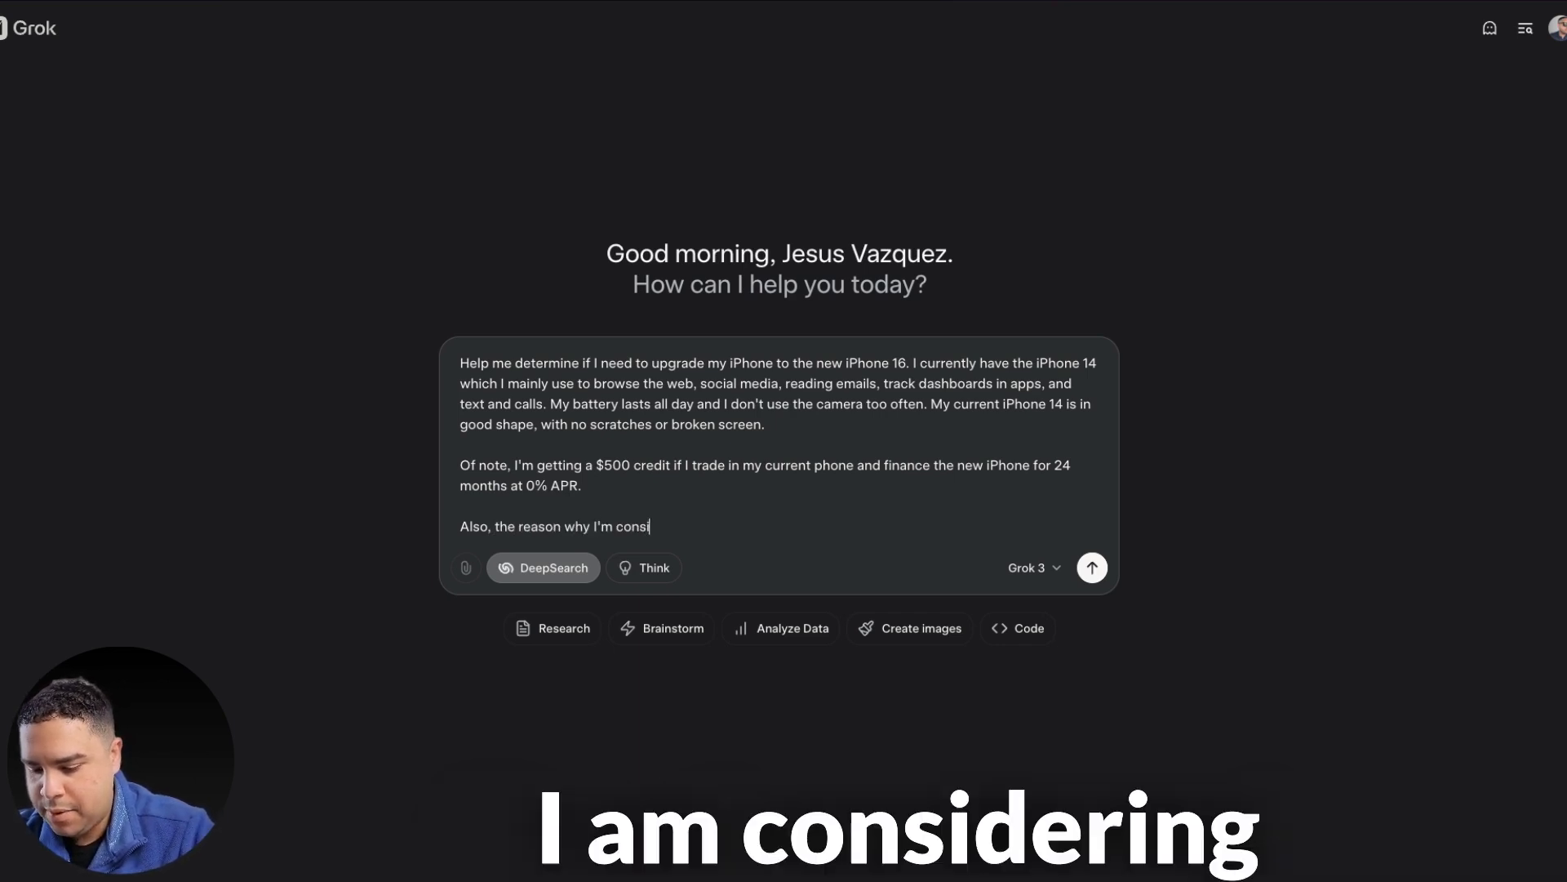
text(dering upg)
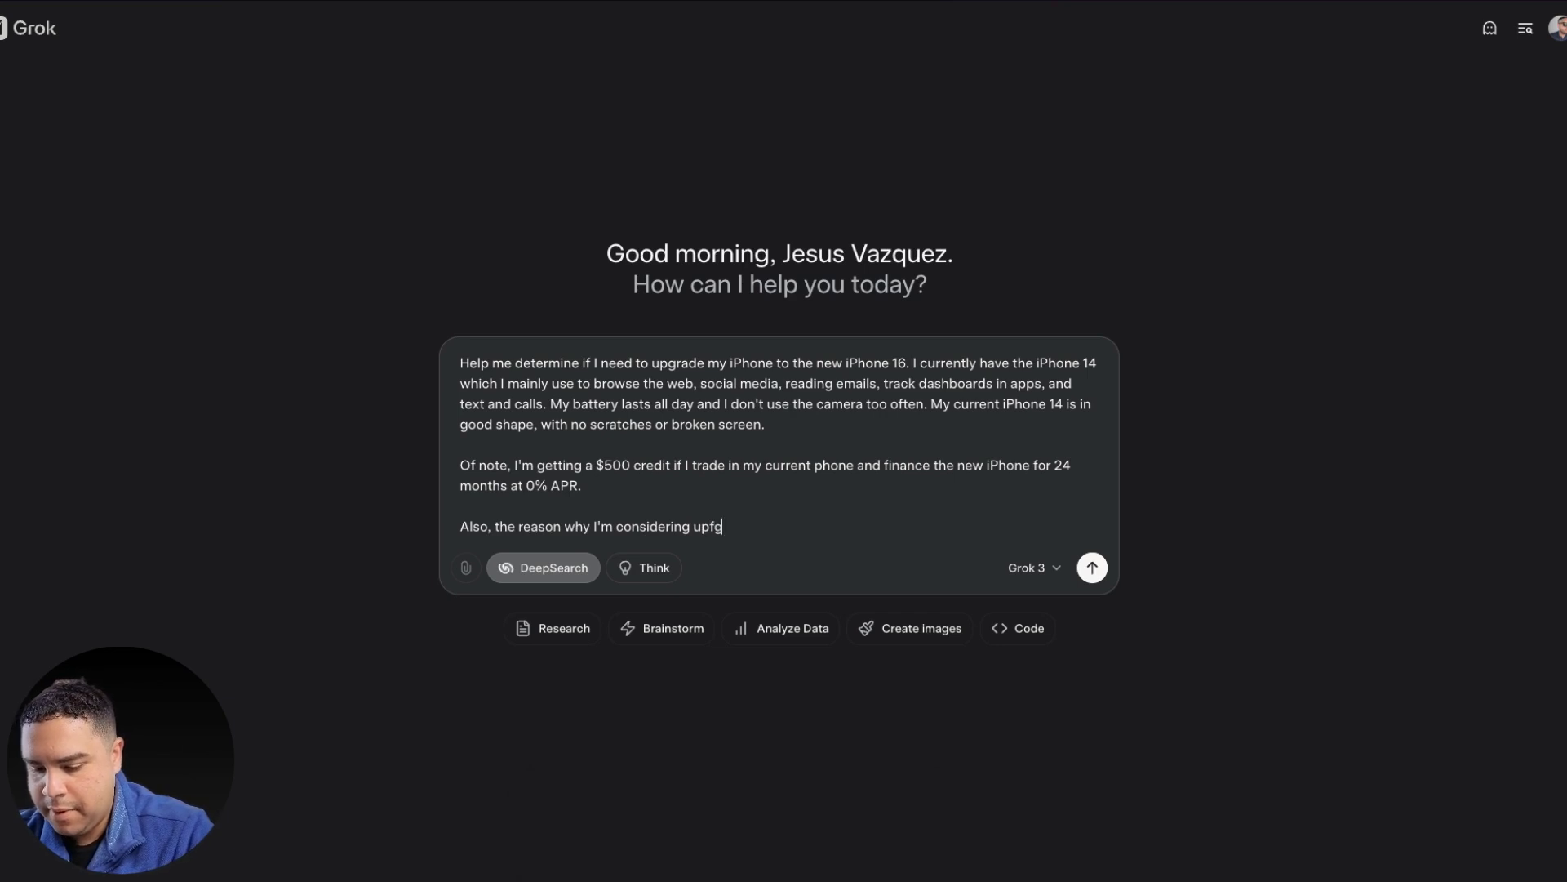
text(radi)
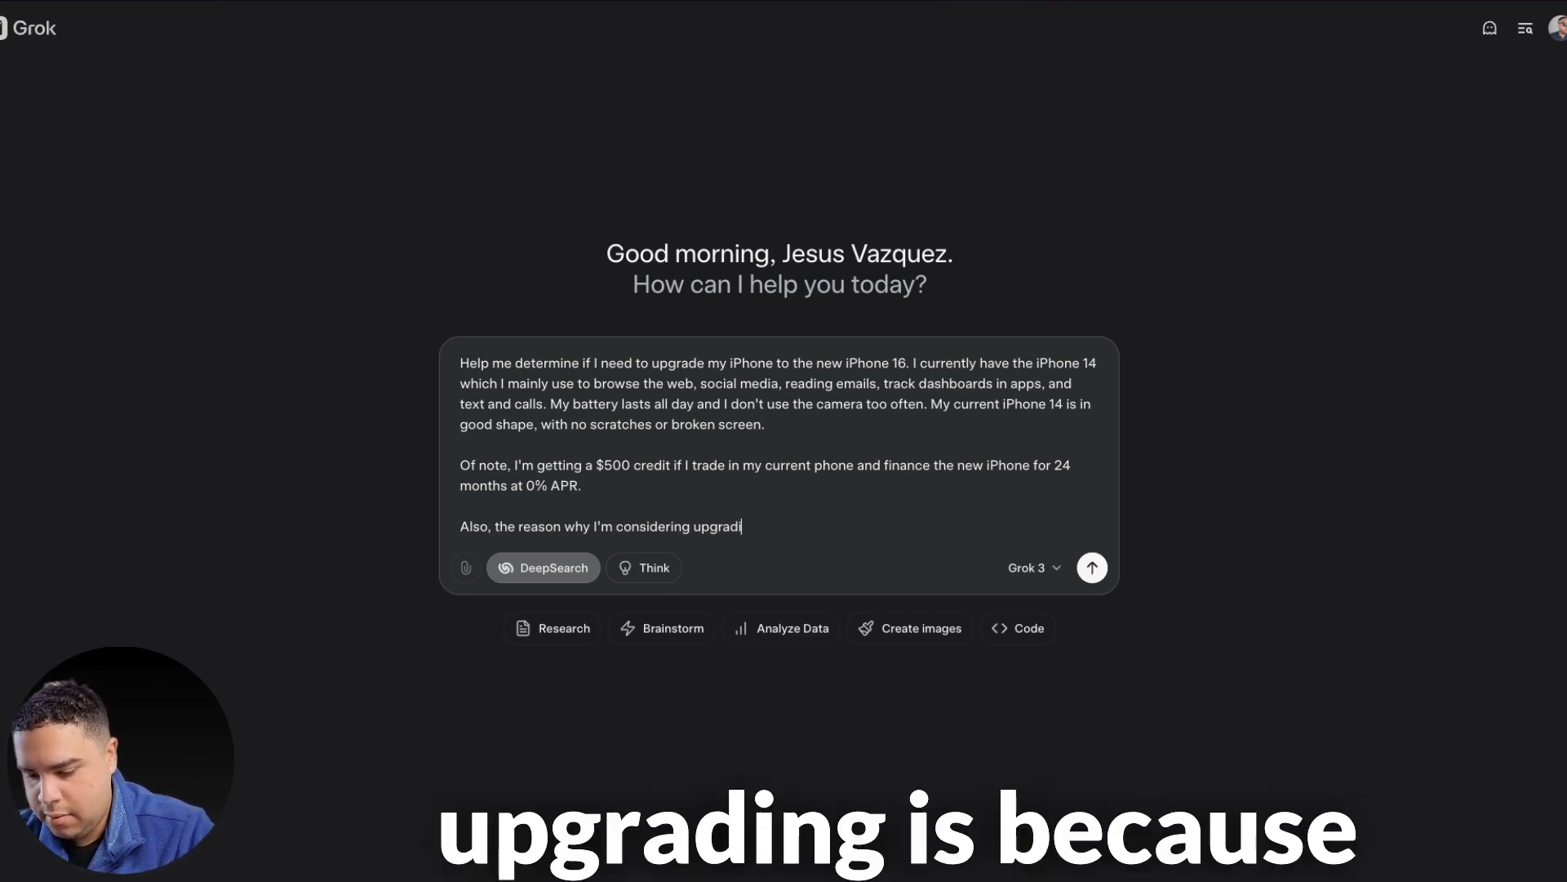
text(ng is because of the new AI fea)
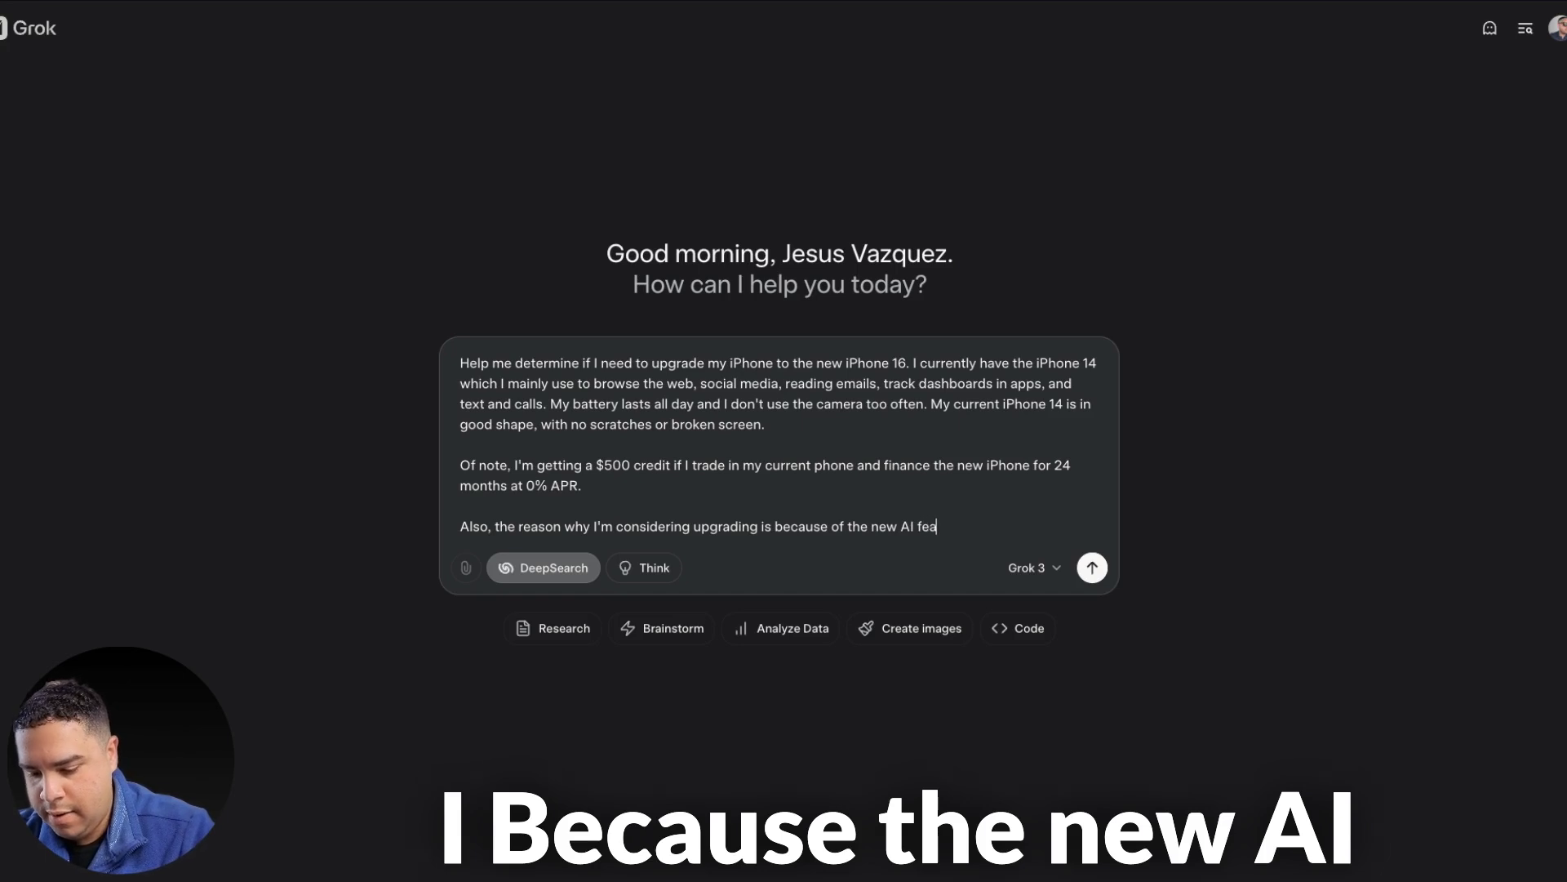
text(tures in the ne)
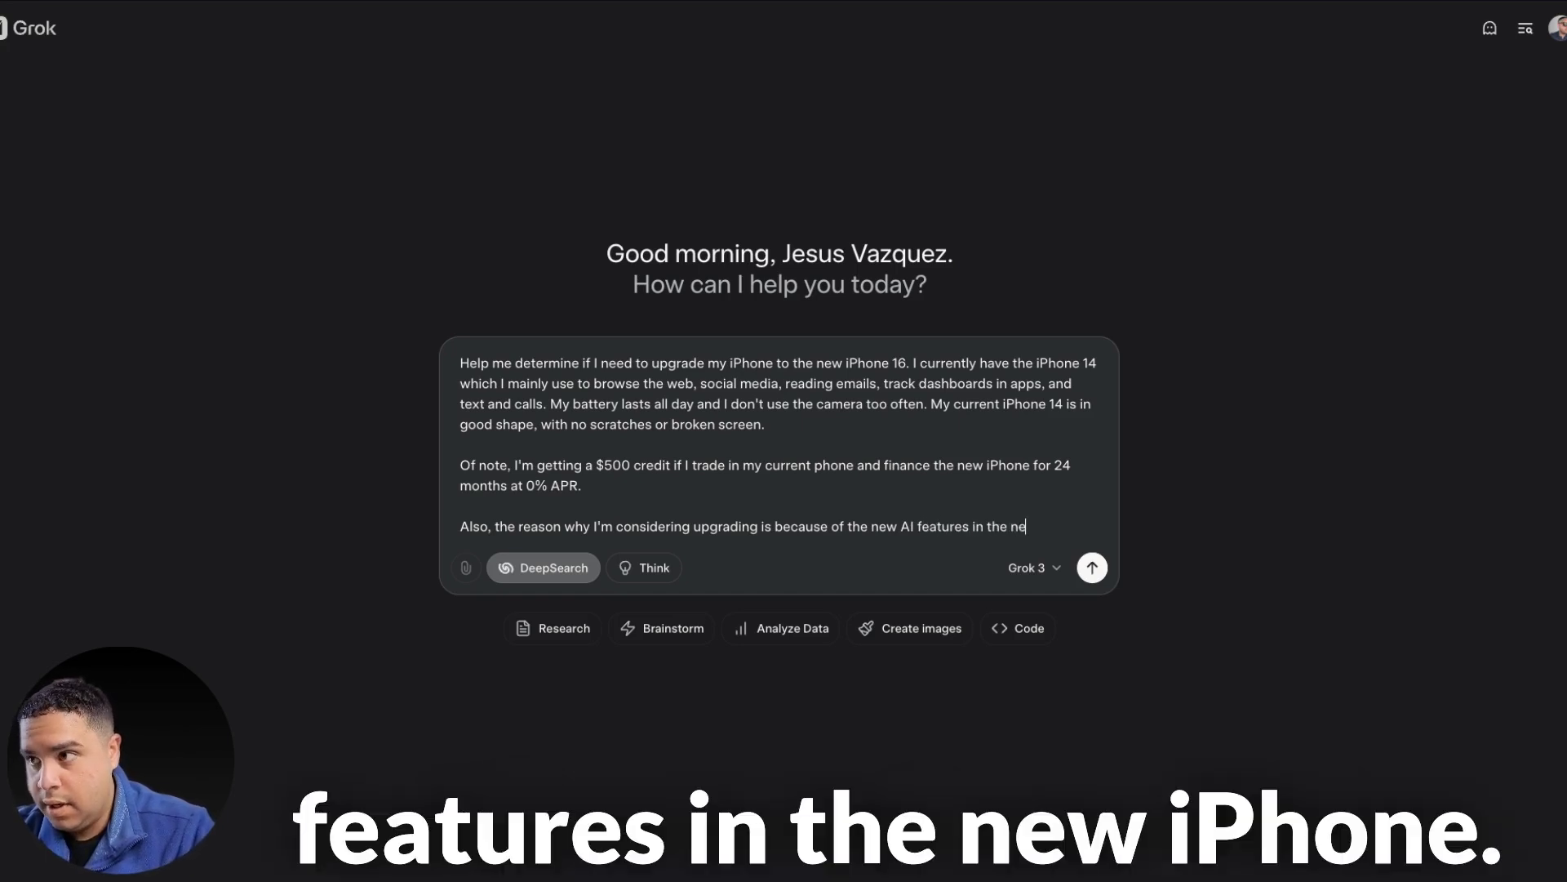
text(w iPhone.)
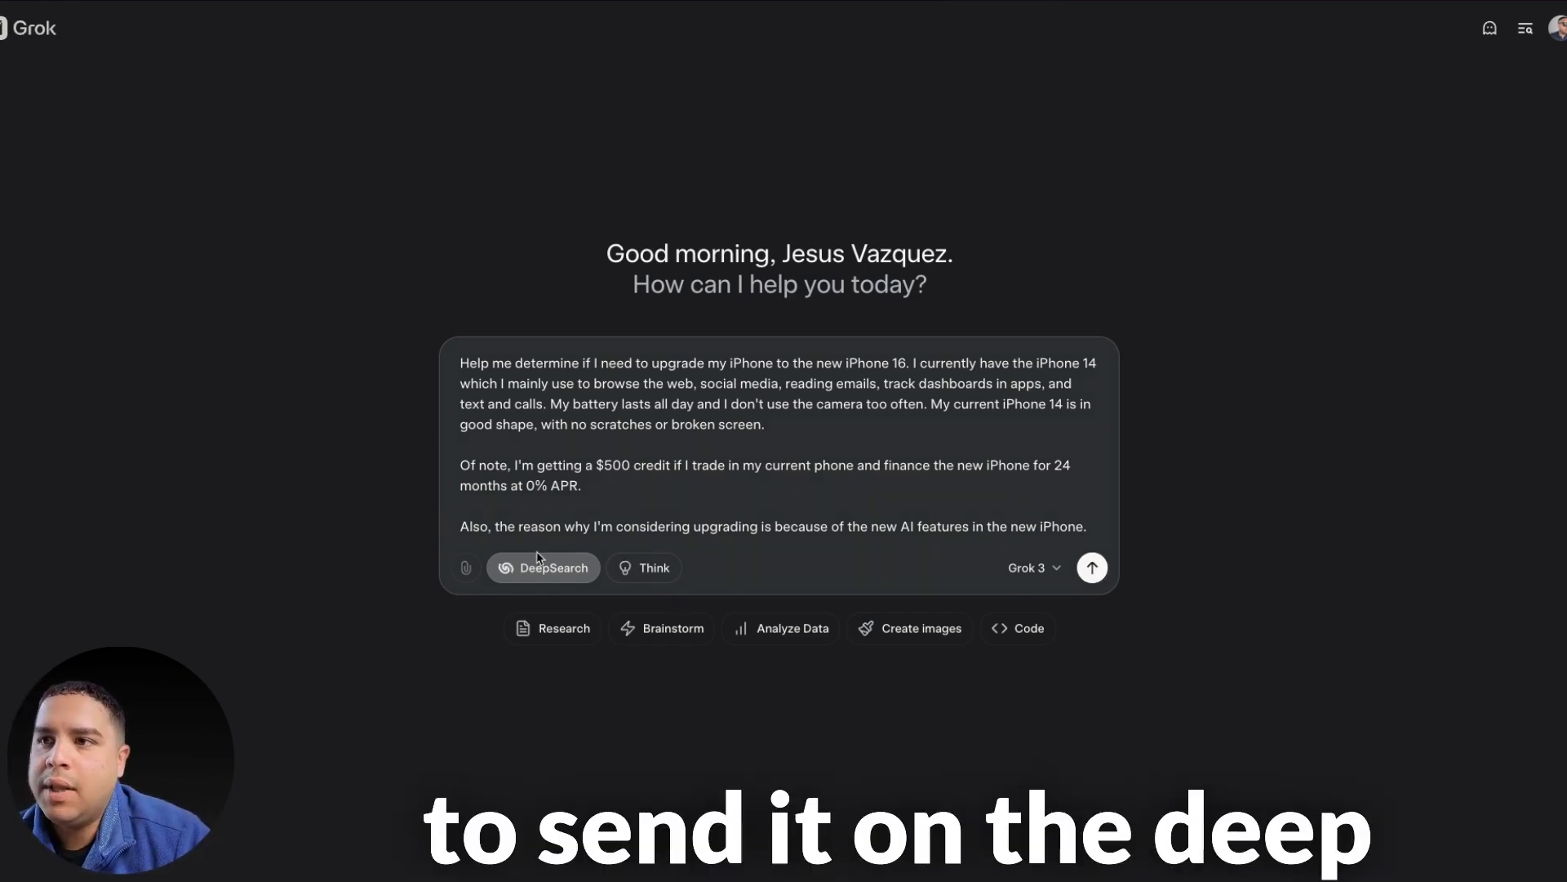
Send the iPhone upgrade question as a DeepSearch and expand its progress steps to review them.
click(1090, 568)
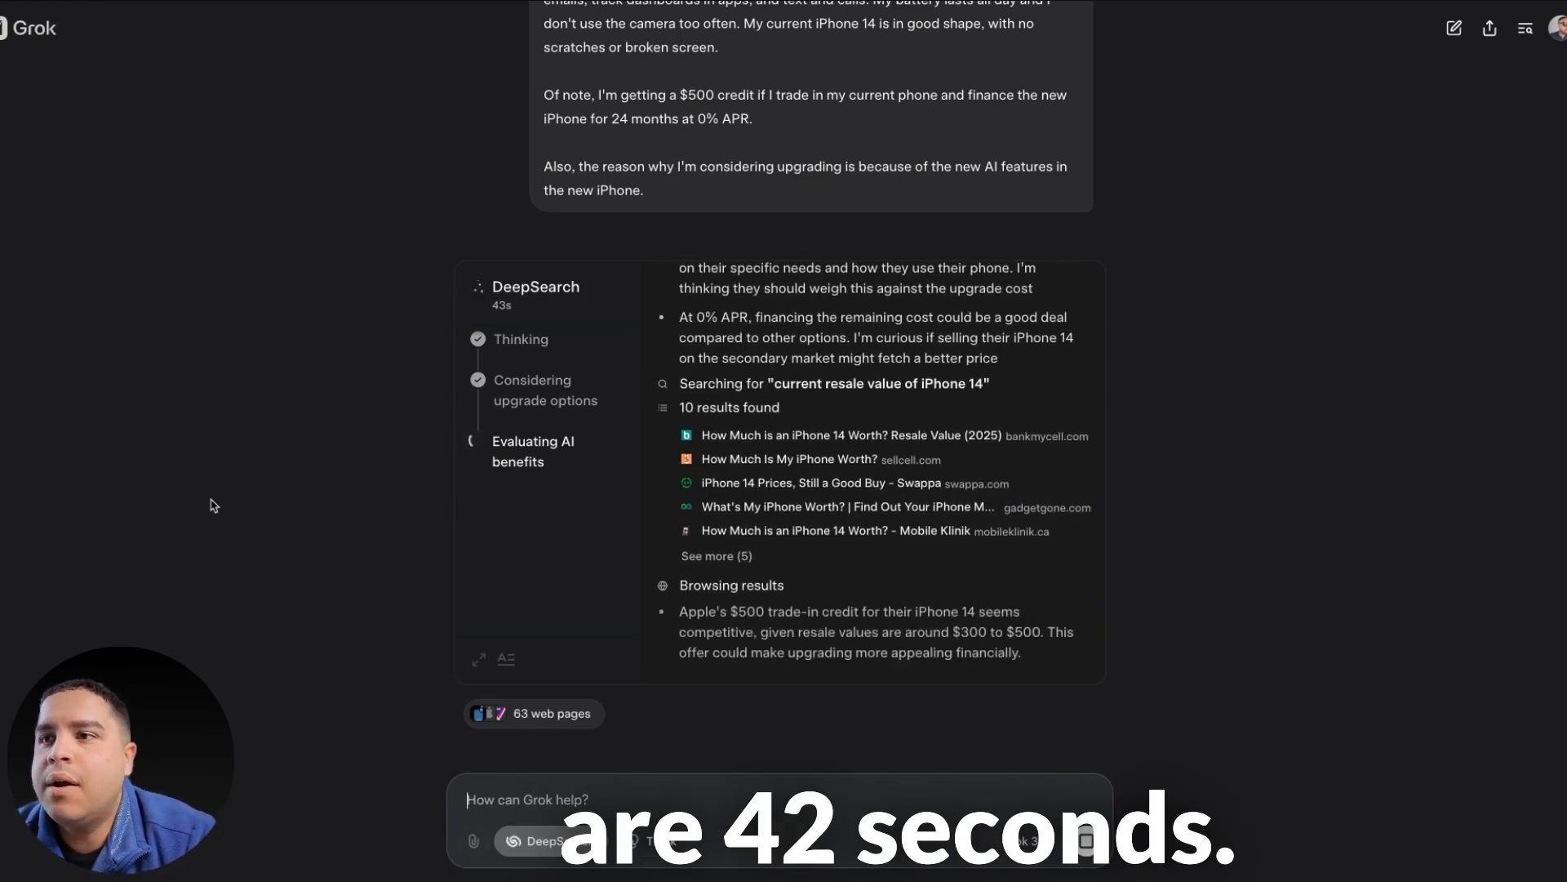
click(480, 658)
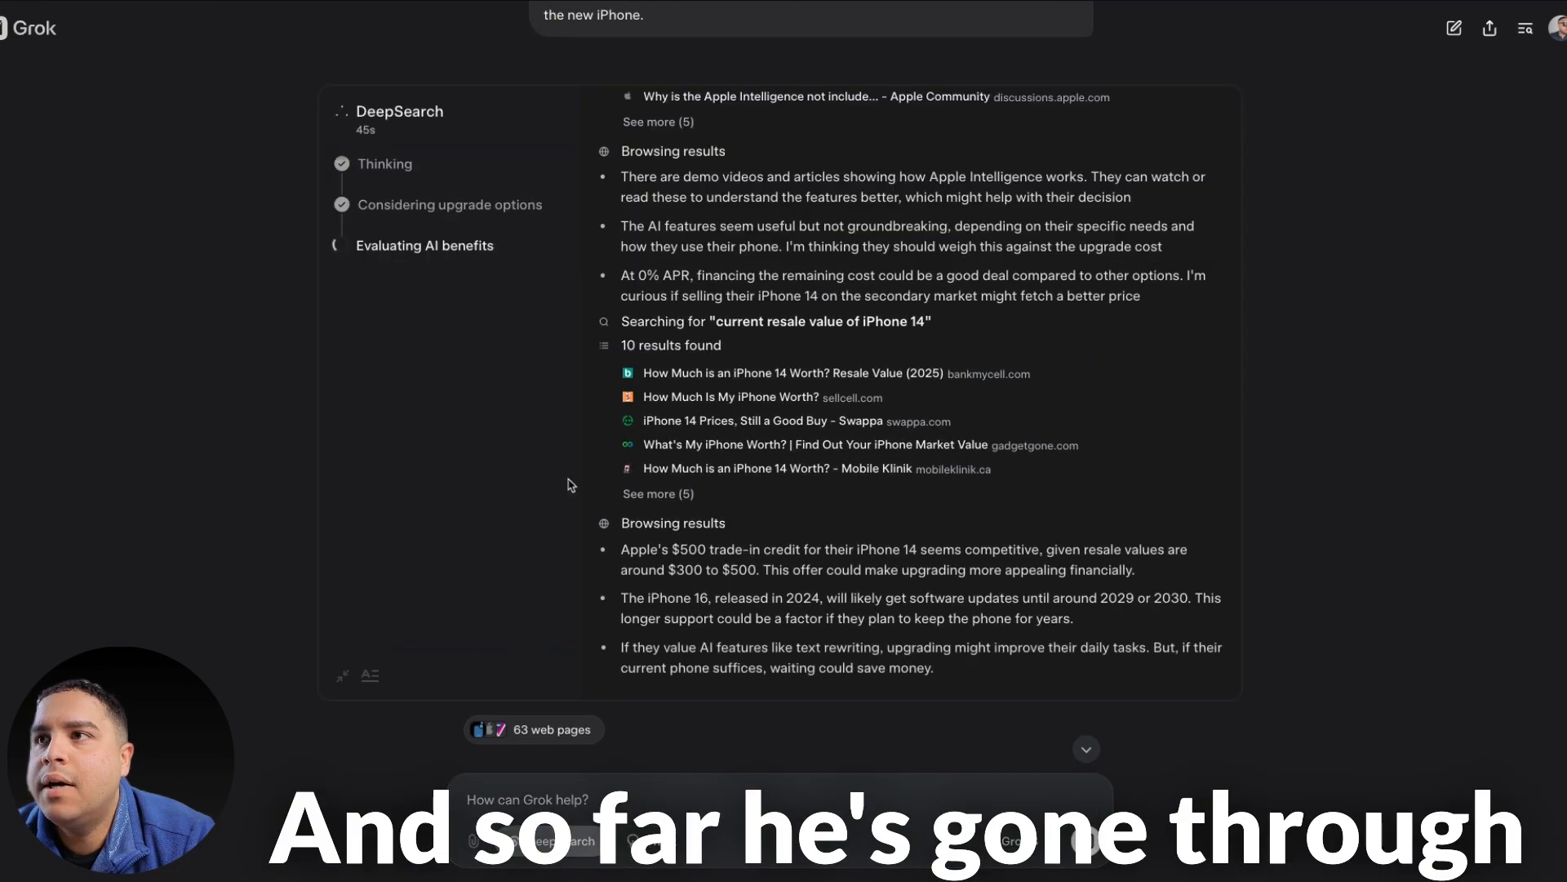
scroll(729, 373, up, 15)
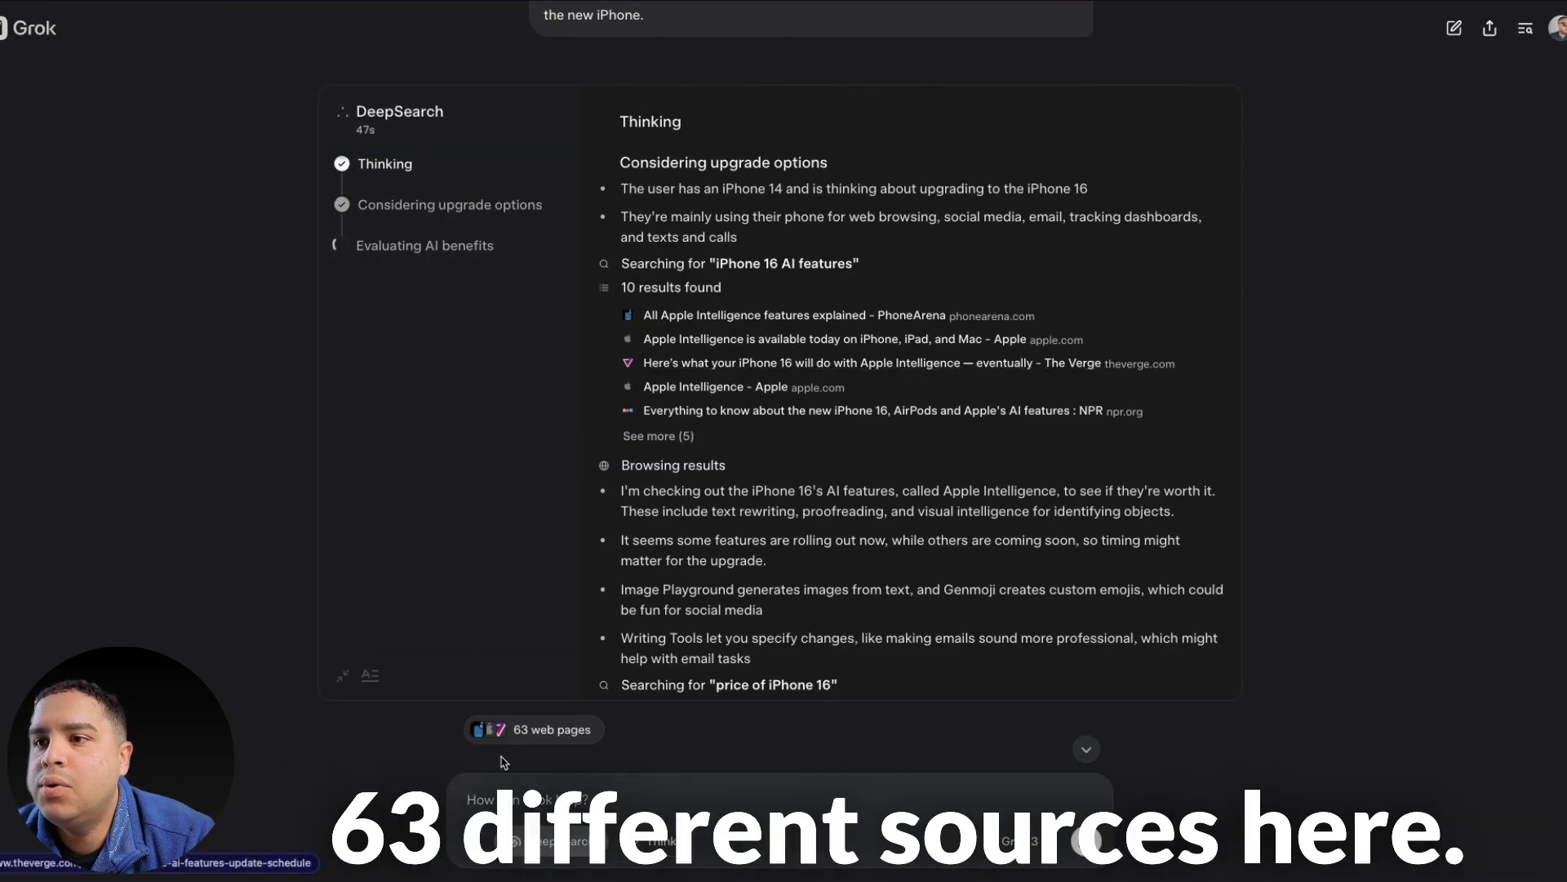
scroll(879, 529, down, 15)
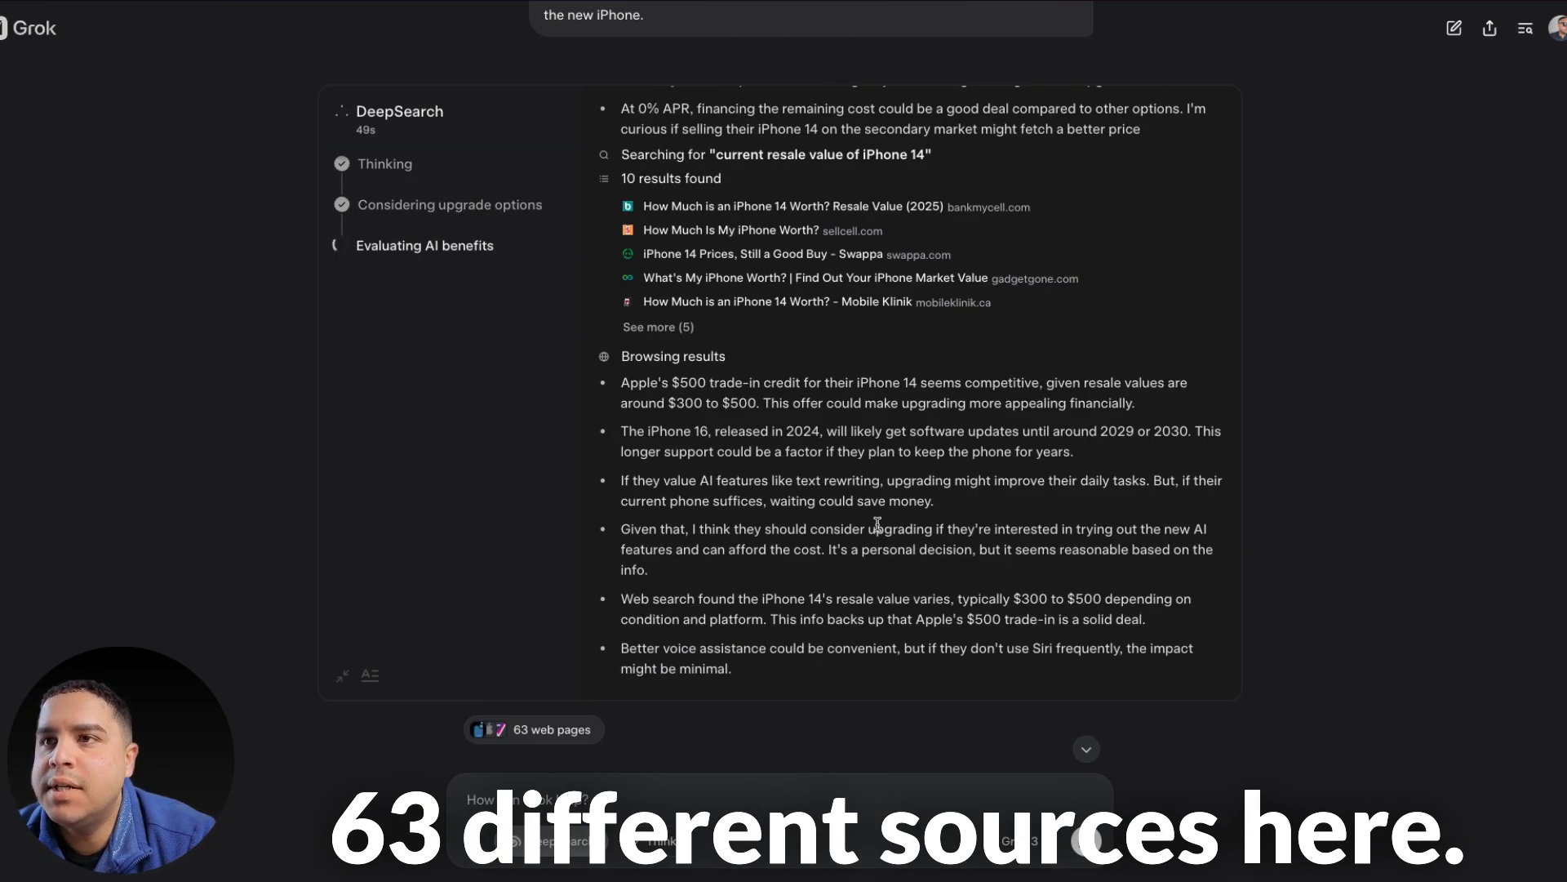
click(370, 675)
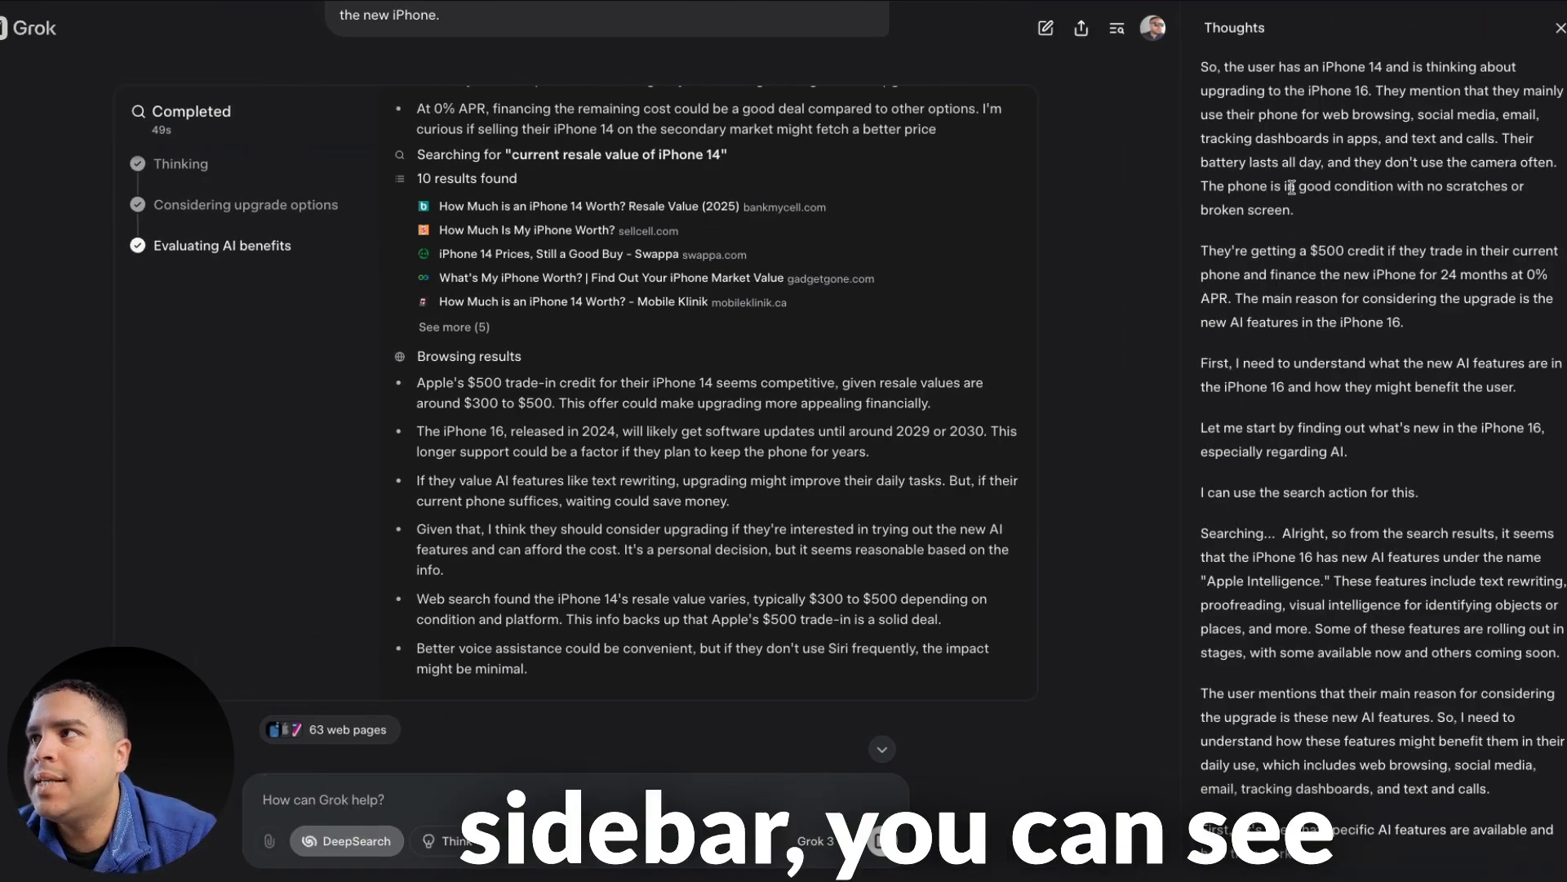
scroll(1321, 319, down, 1)
scroll(1320, 319, down, 3)
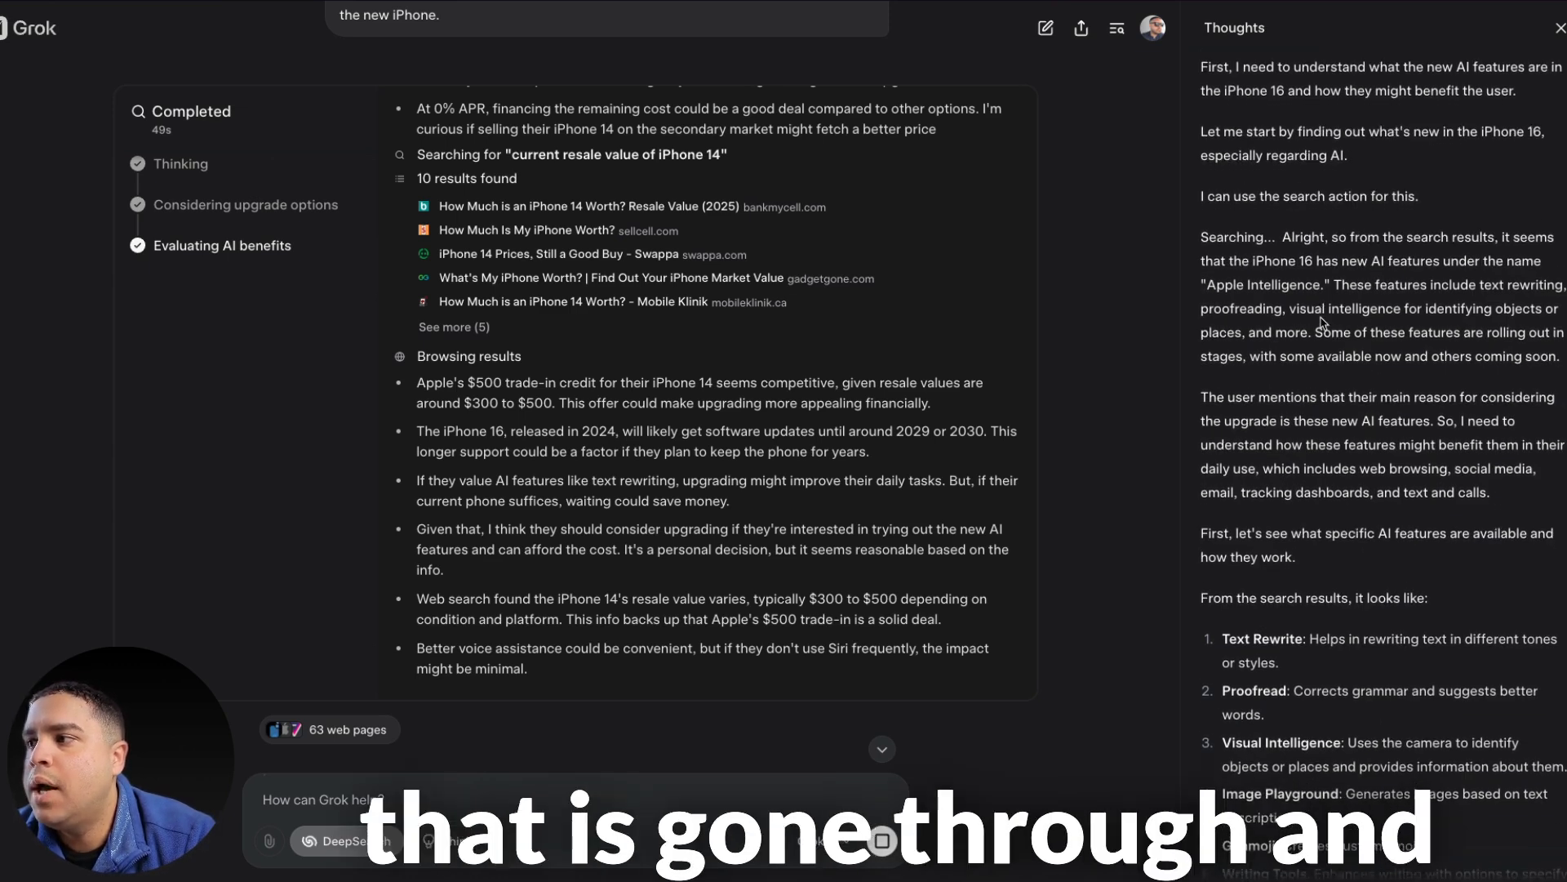
scroll(1322, 465, down, 10)
scroll(1323, 613, down, 10)
scroll(1324, 618, down, 15)
scroll(1323, 613, down, 5)
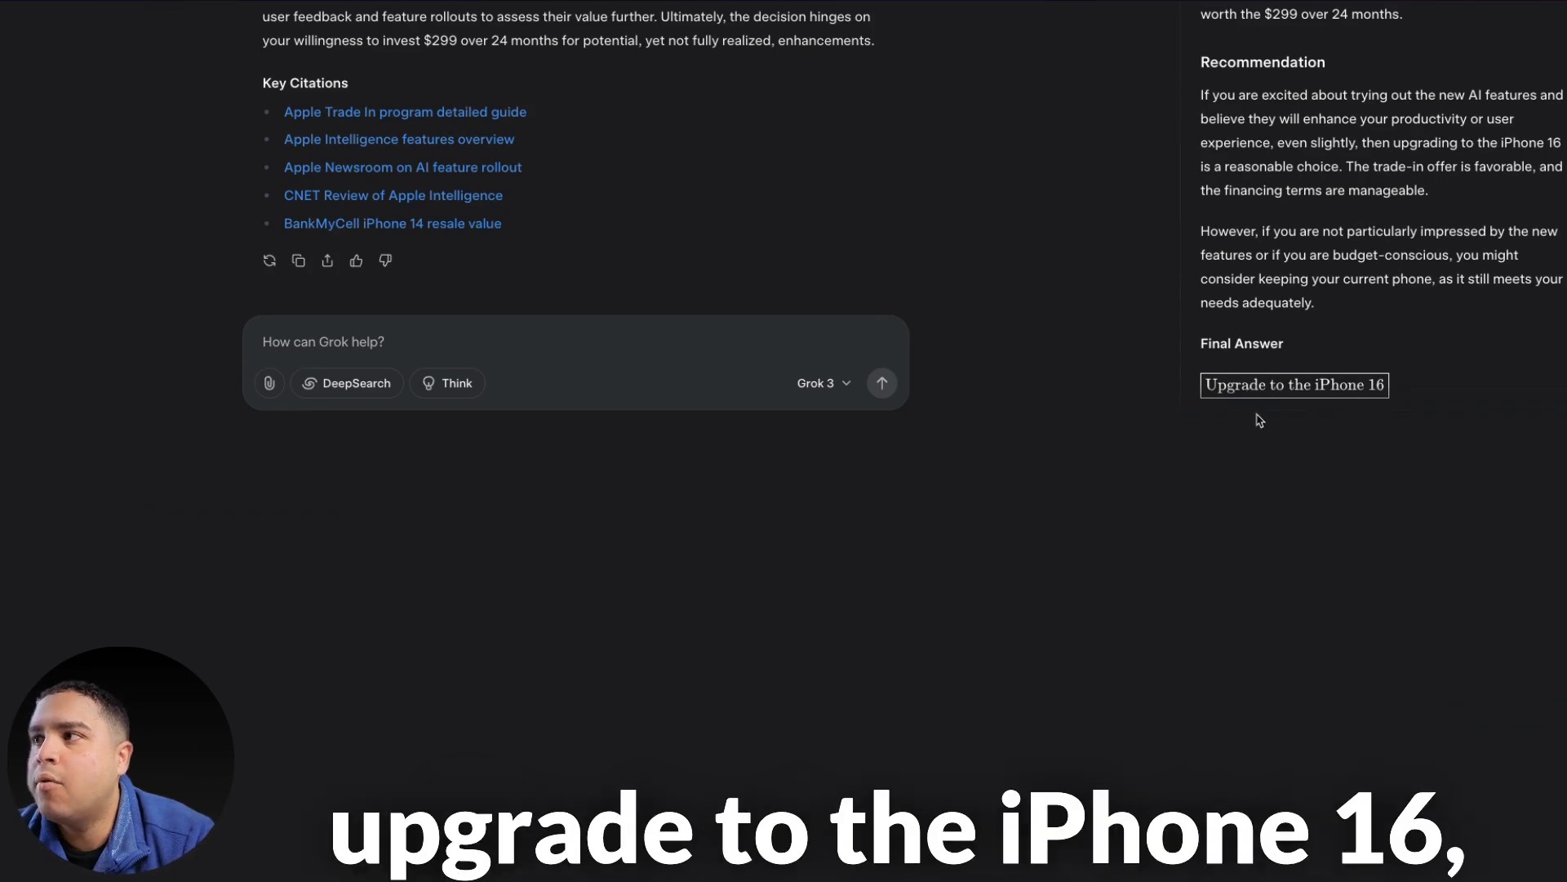
scroll(833, 304, up, 10)
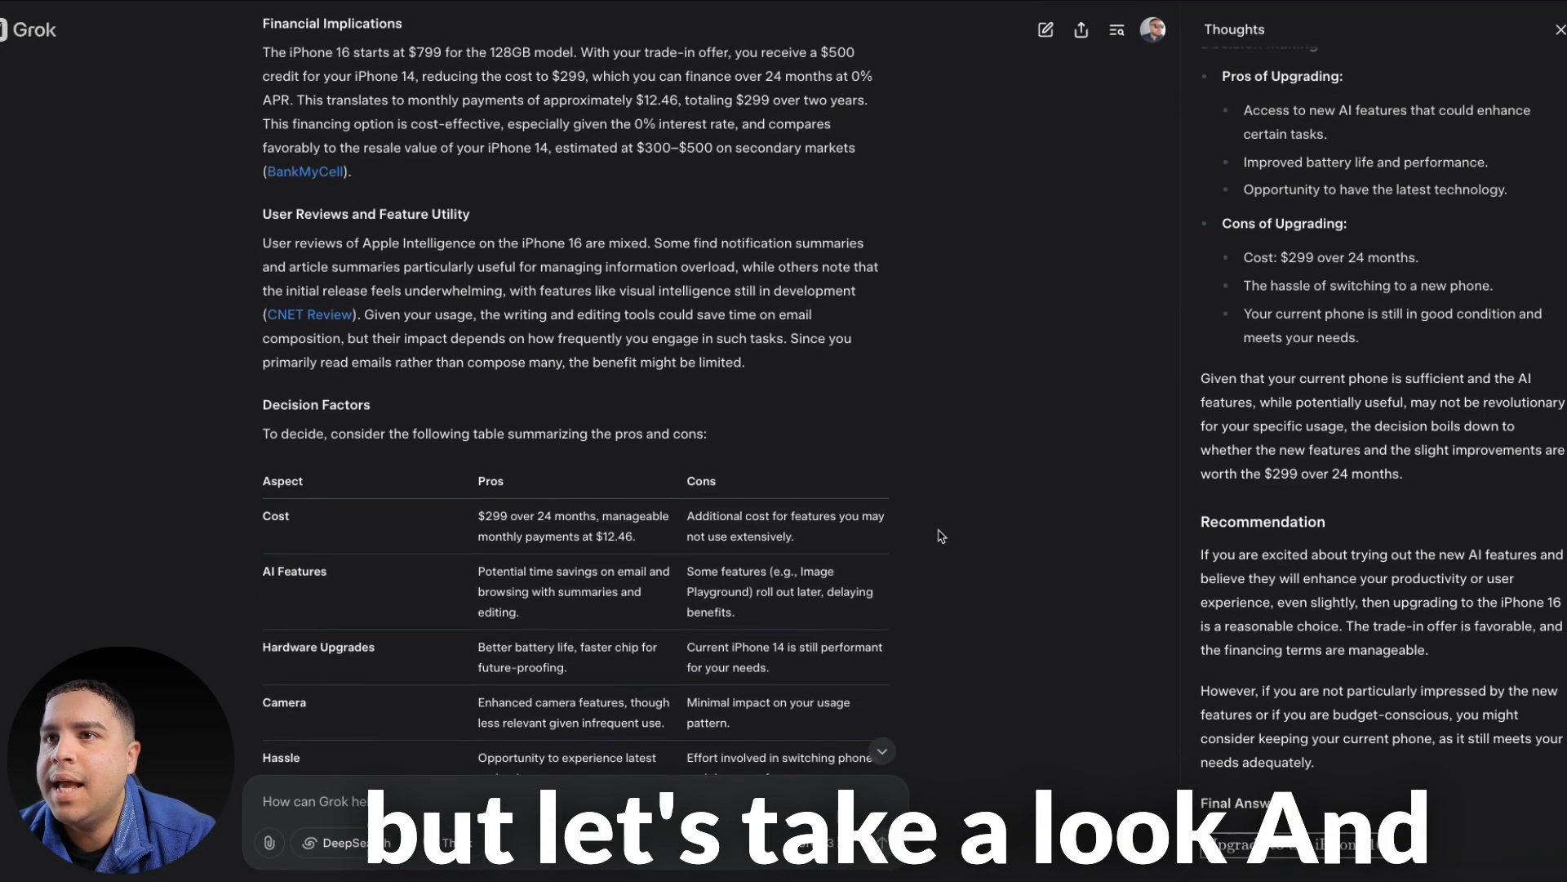
scroll(942, 535, up, 12)
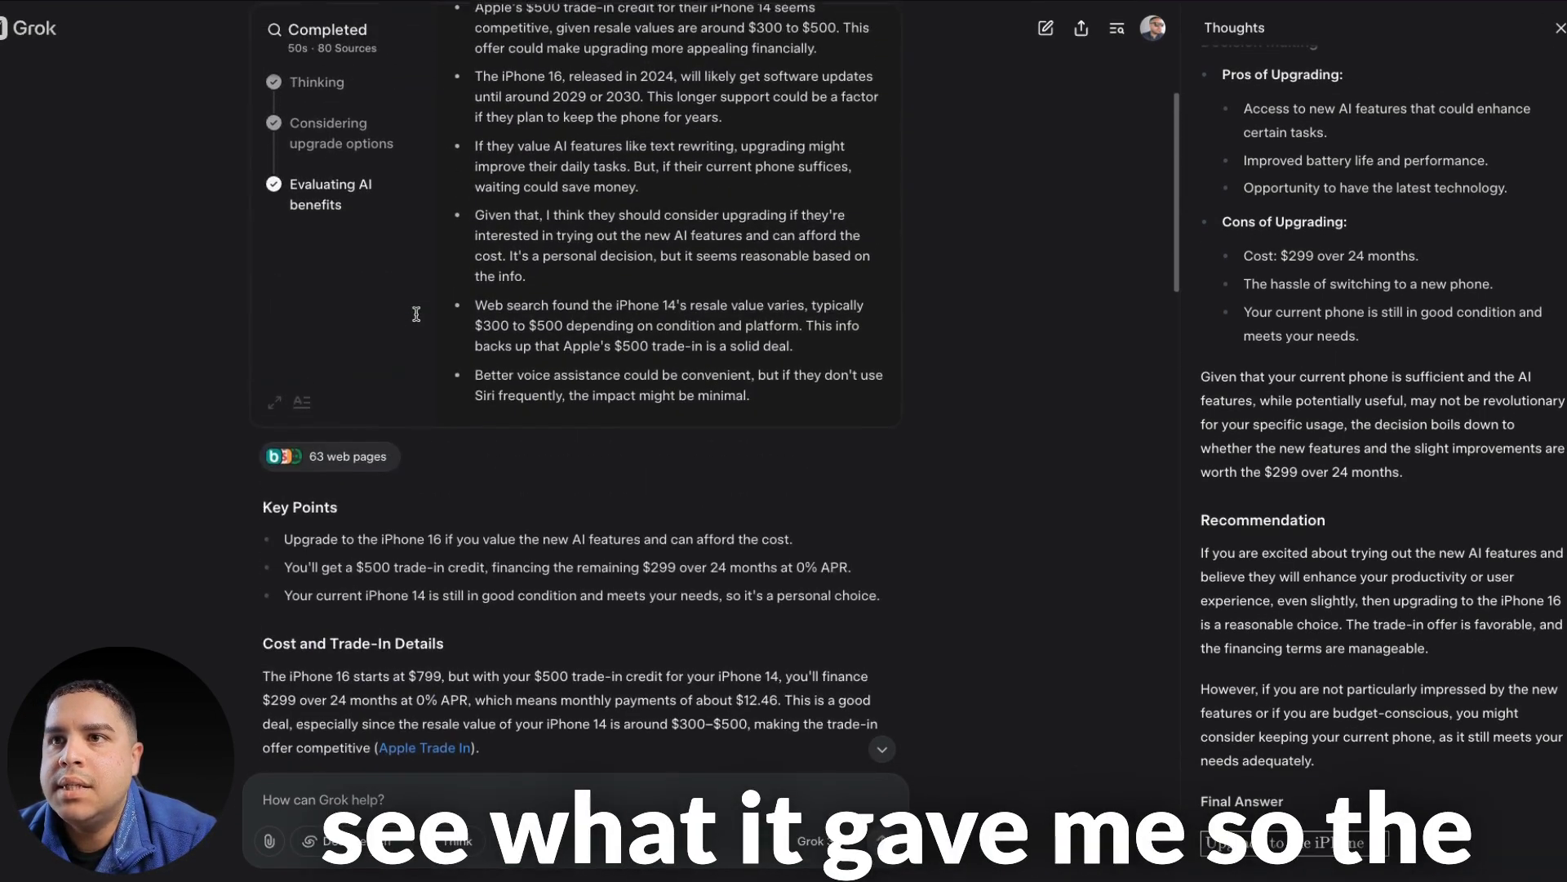
scroll(416, 313, down, 4)
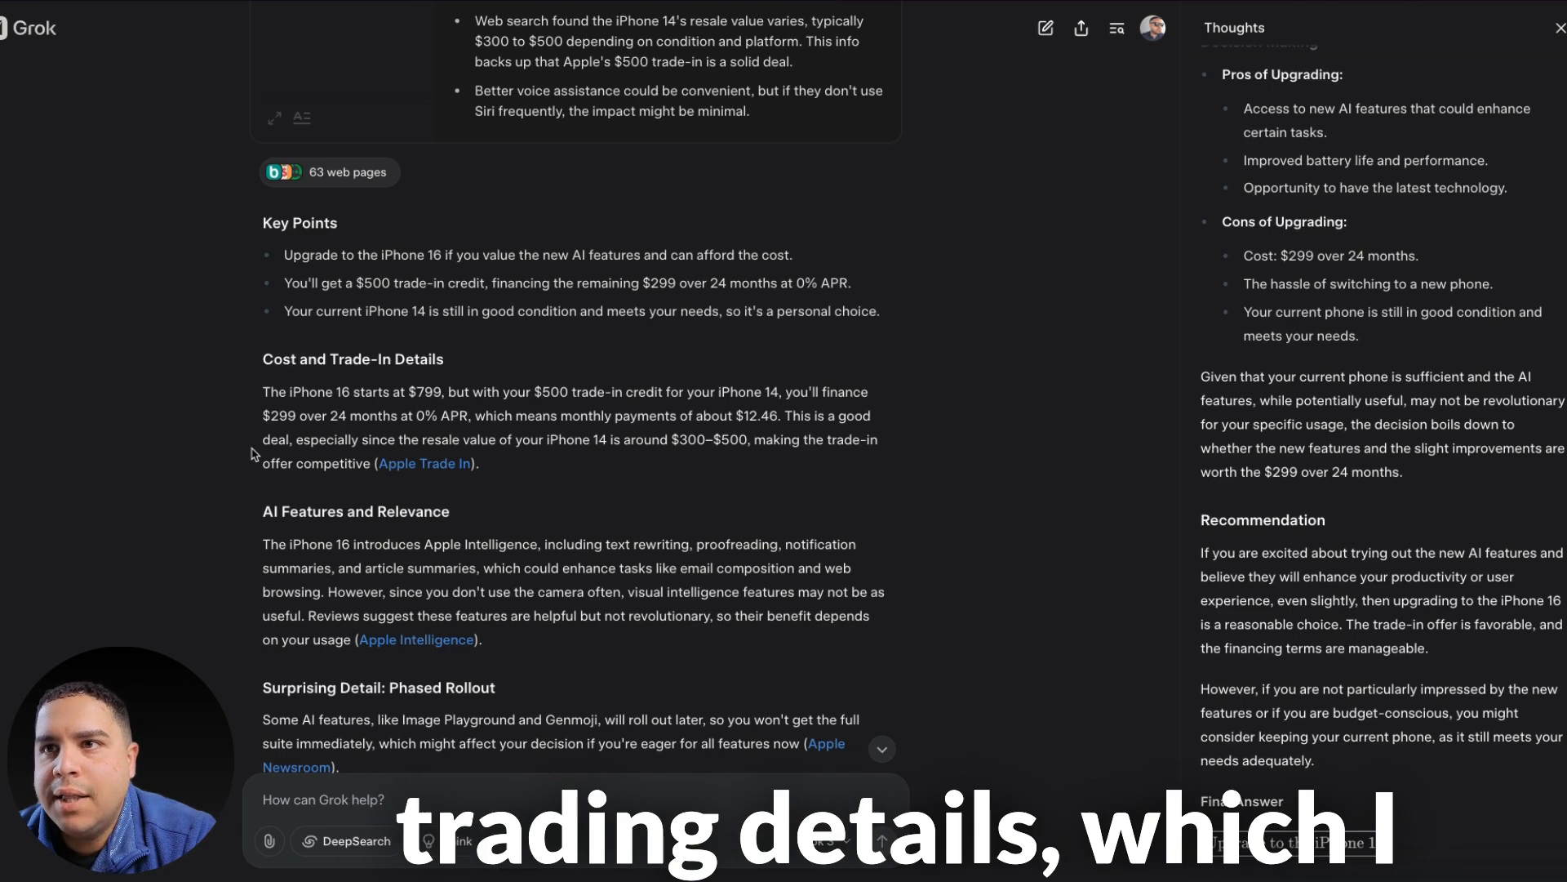
scroll(253, 454, down, 2)
scroll(253, 454, down, 3)
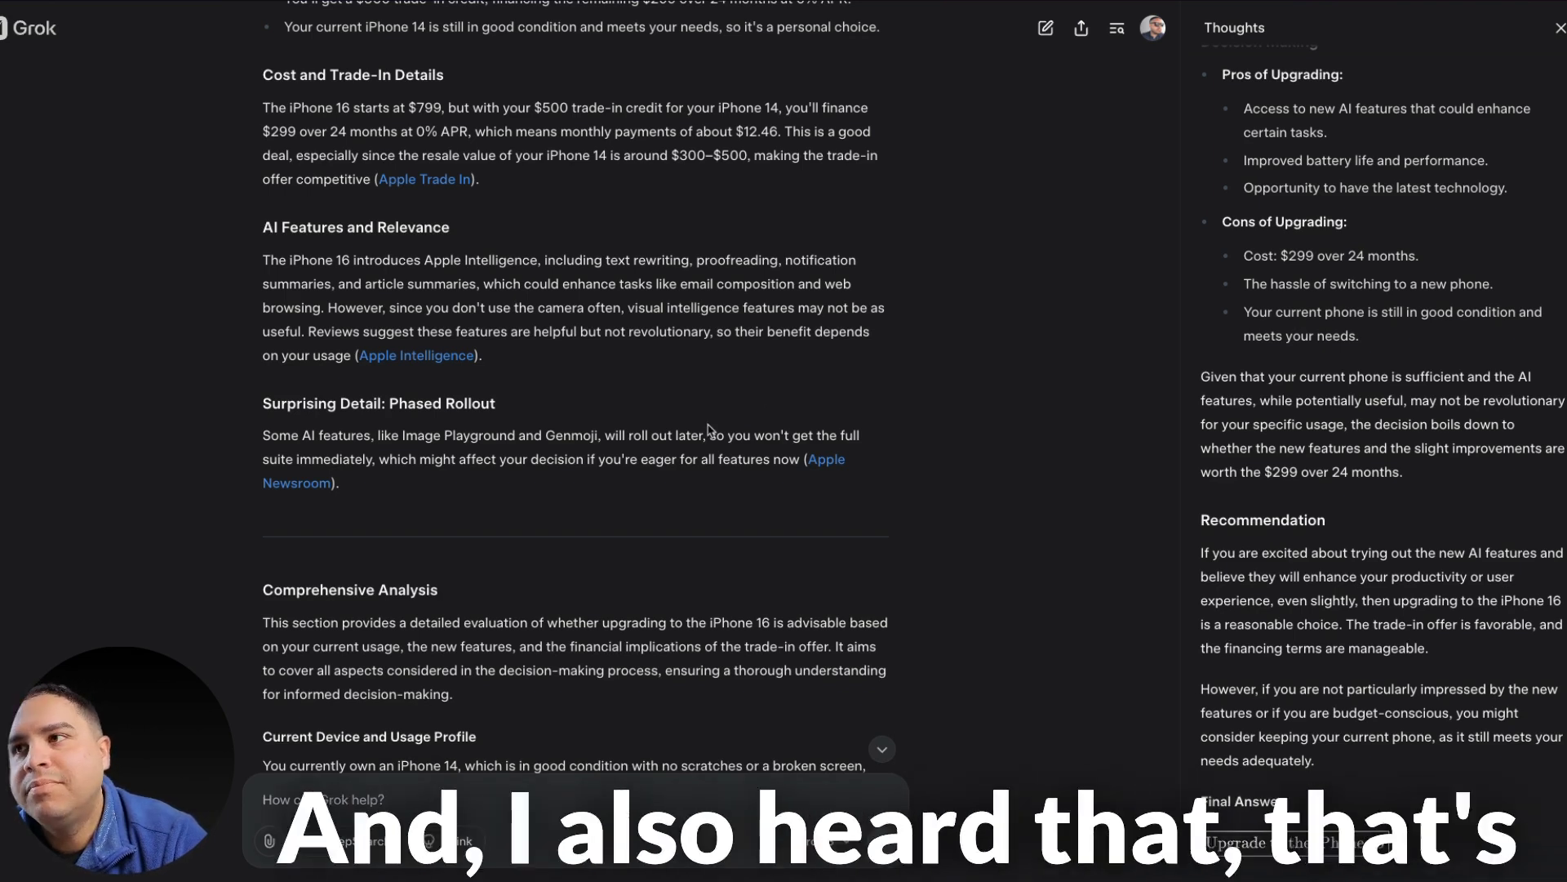
scroll(707, 422, down, 3)
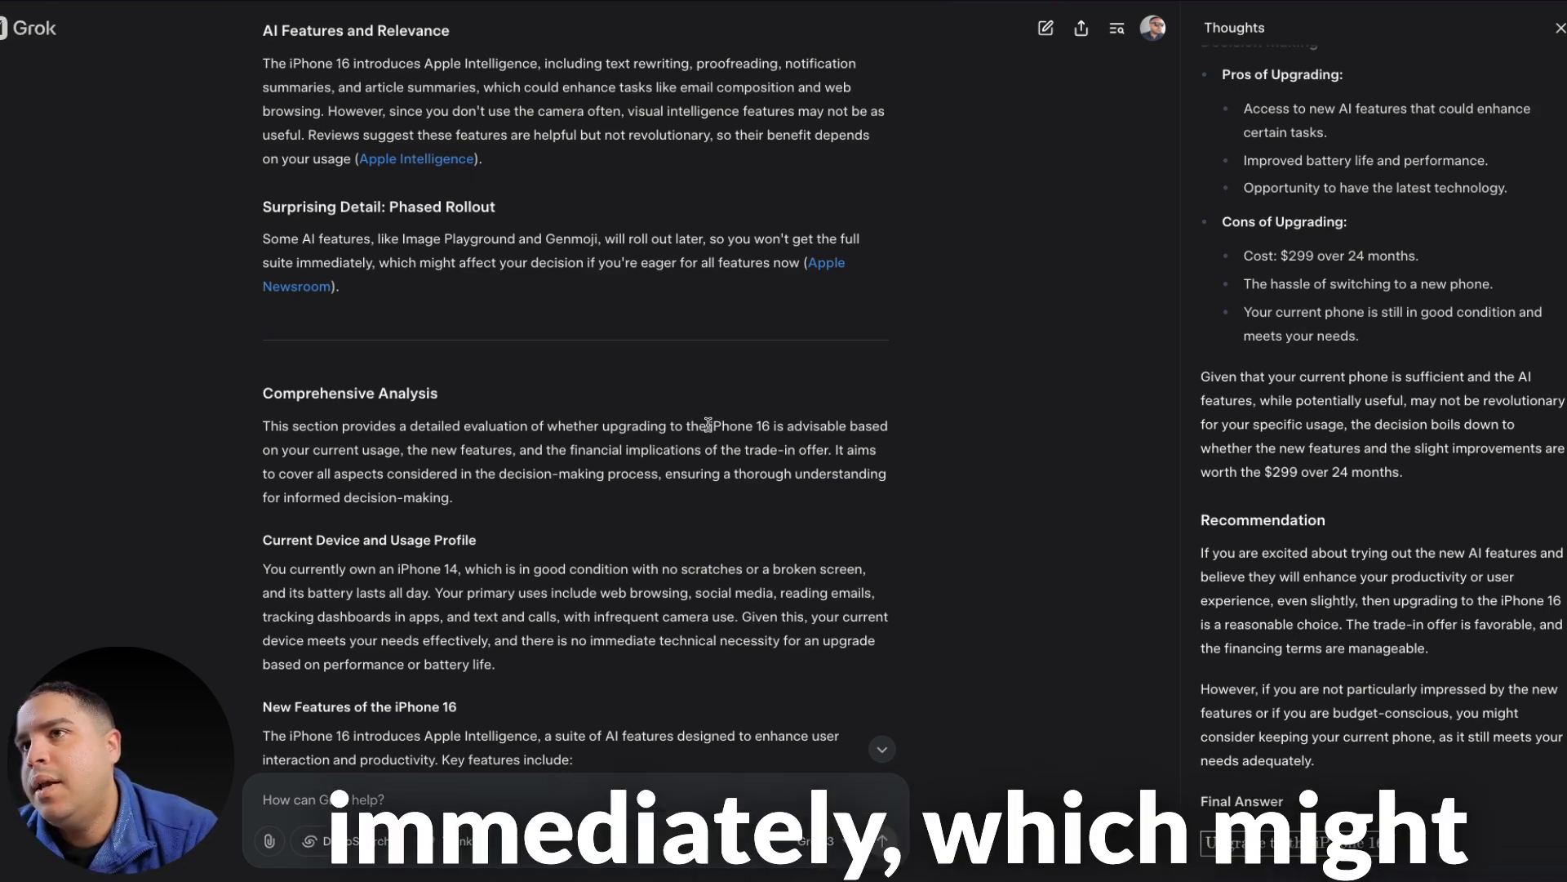
scroll(708, 424, down, 1)
scroll(708, 424, down, 5)
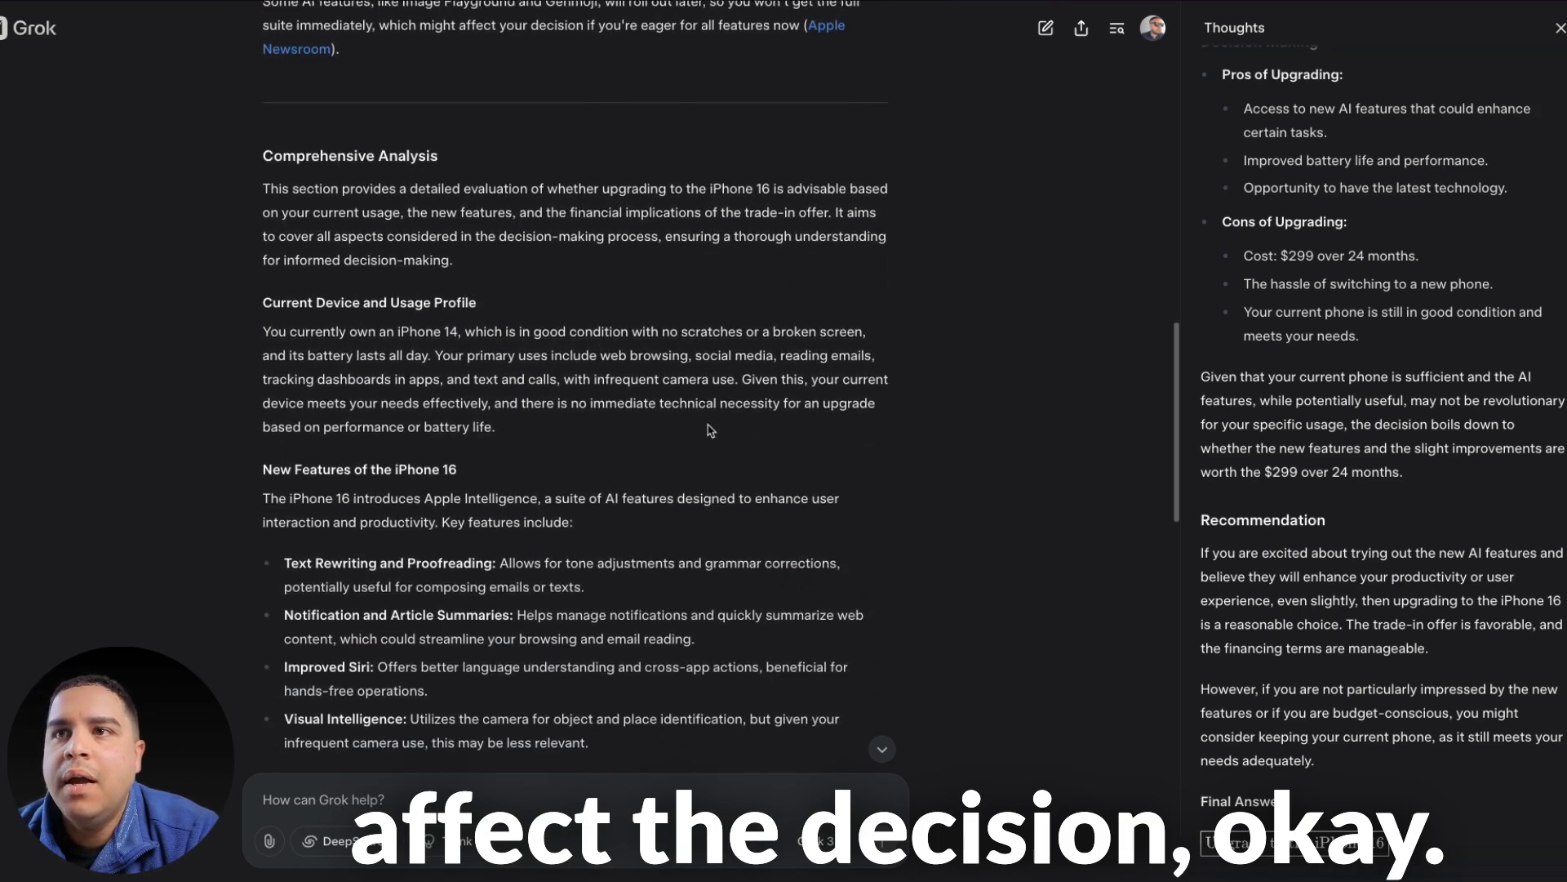
scroll(709, 428, down, 4)
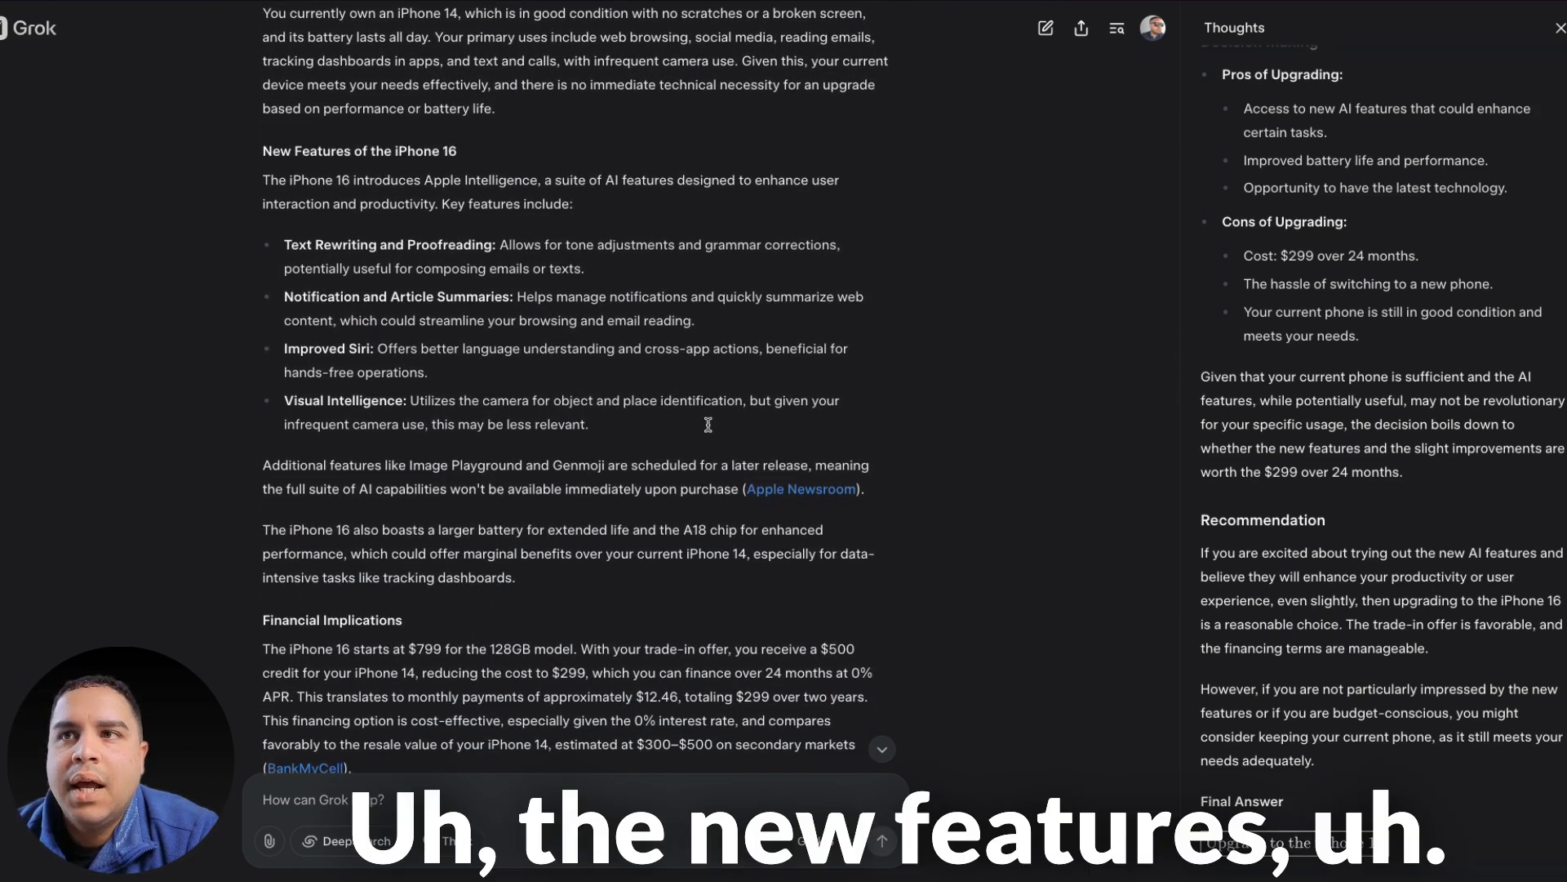
scroll(708, 424, down, 1)
scroll(707, 423, down, 1)
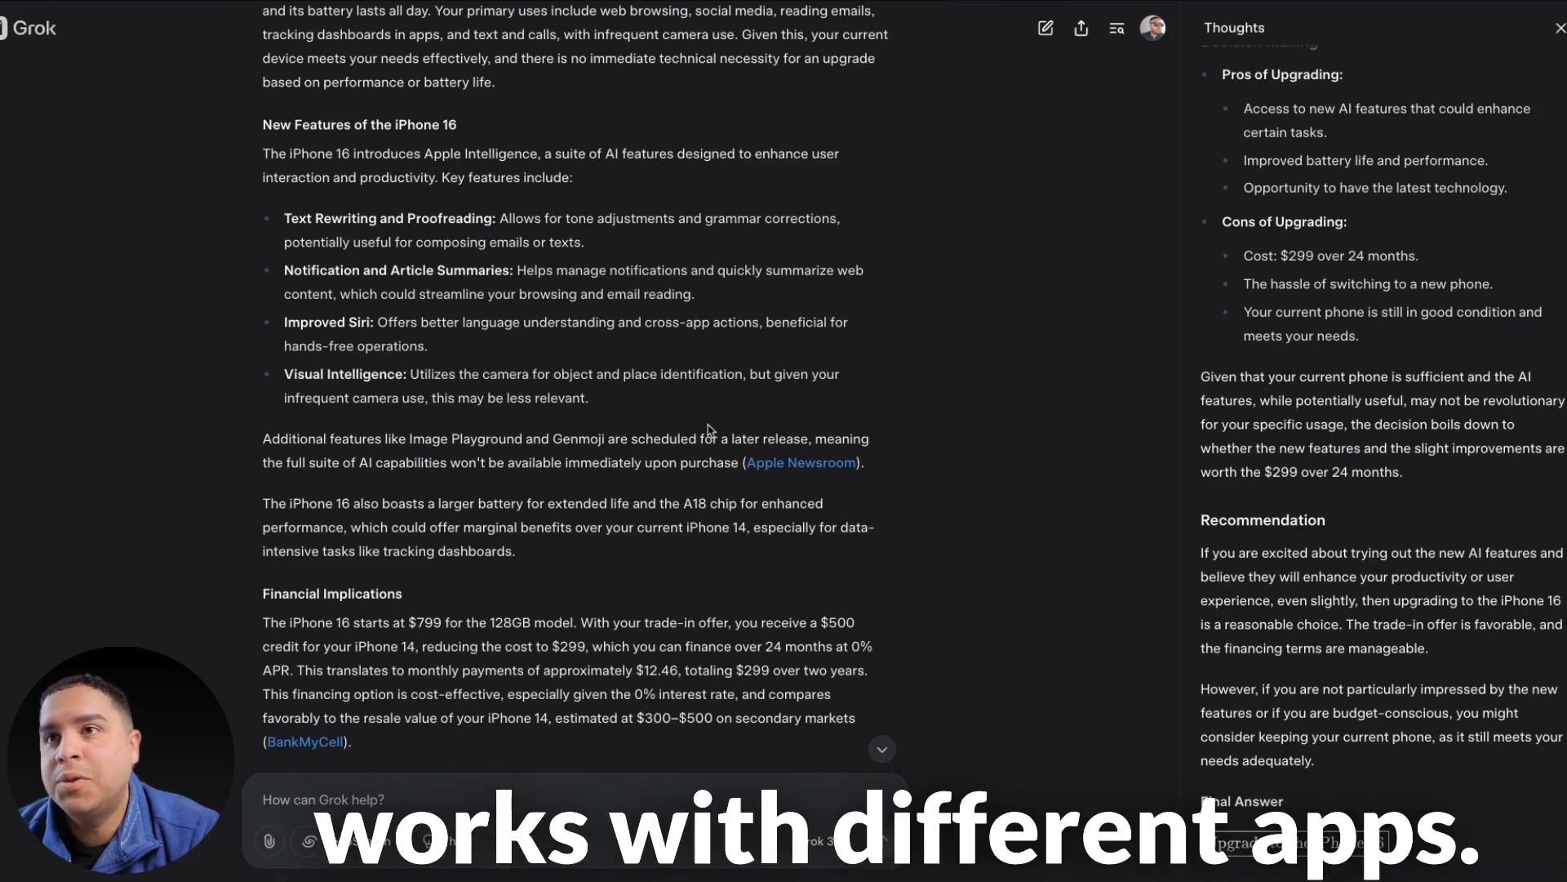
scroll(708, 429, down, 3)
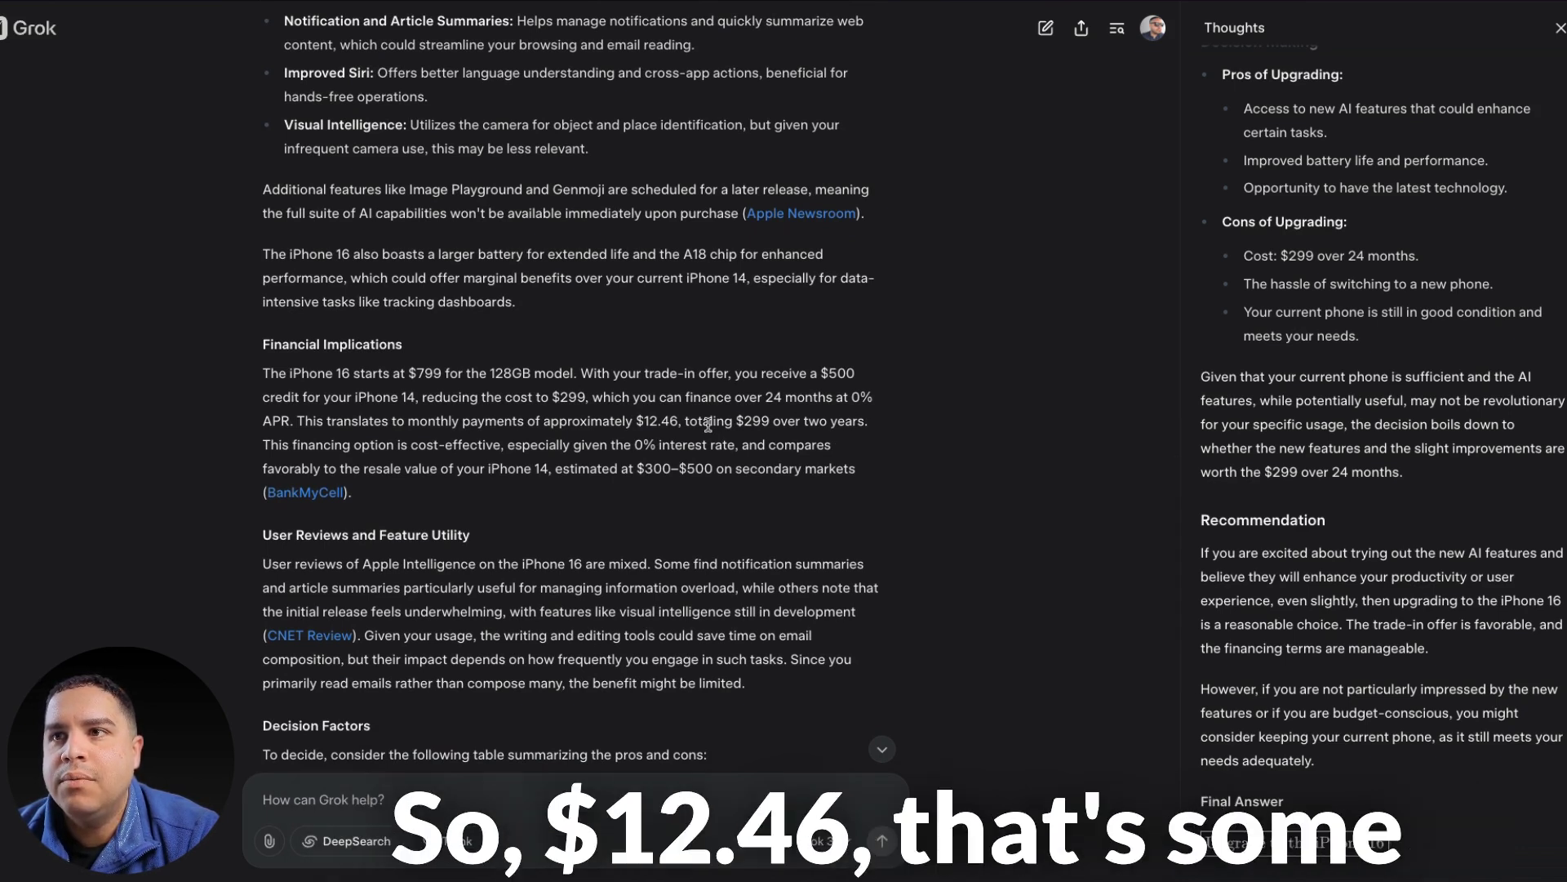
Select the $12.46 monthly payment figure in the Financial Implications section.
scroll(708, 425, down, 2)
click(662, 283)
double_click(662, 283)
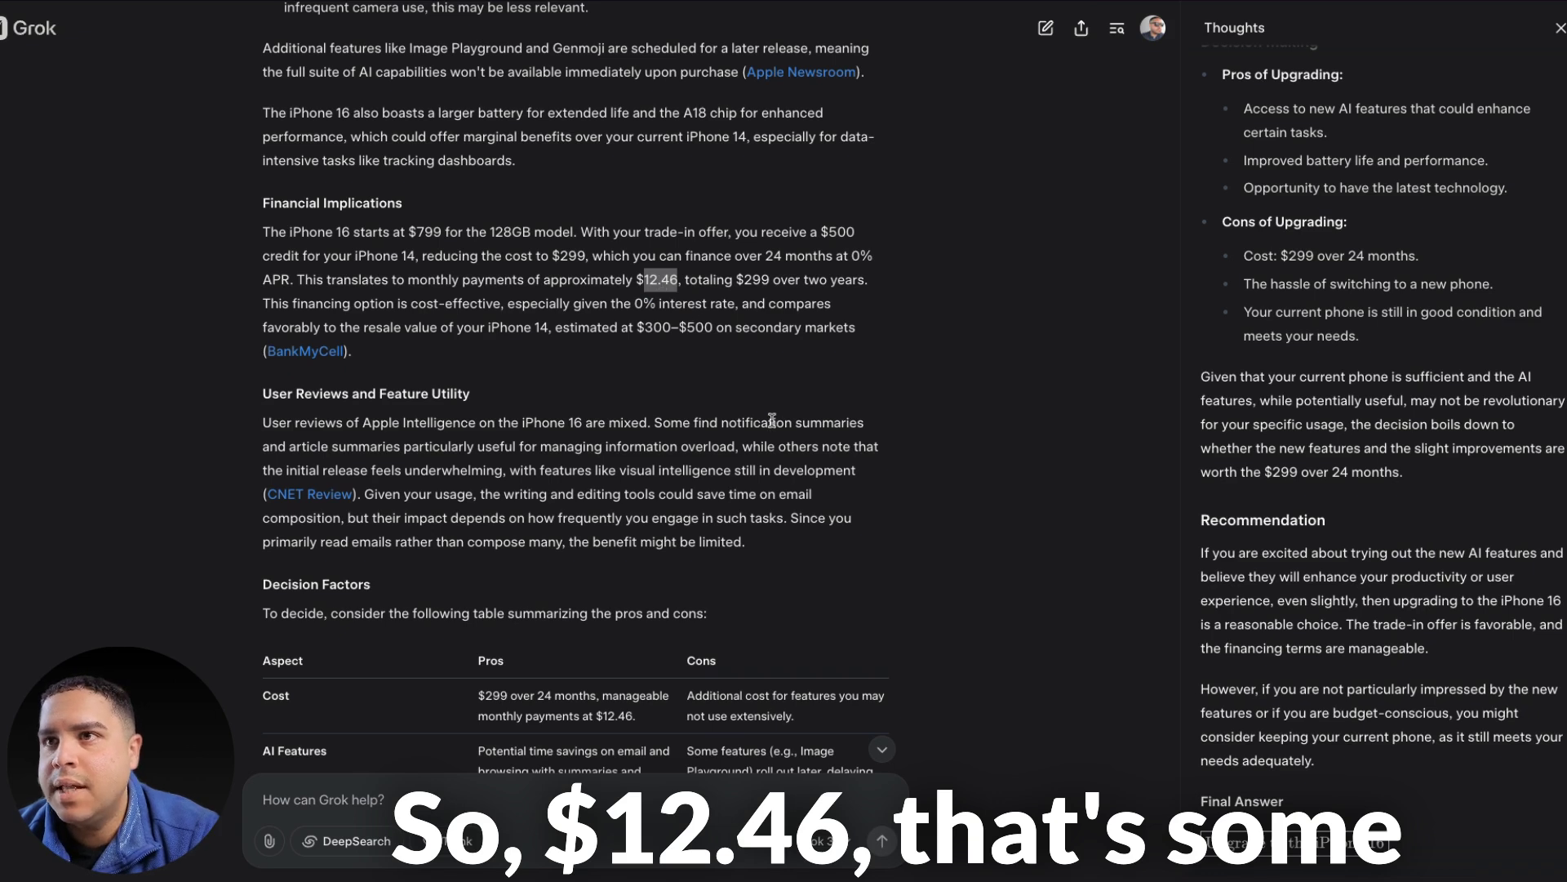
Scroll through the remaining sections of the iPhone upgrade report.
scroll(772, 421, down, 5)
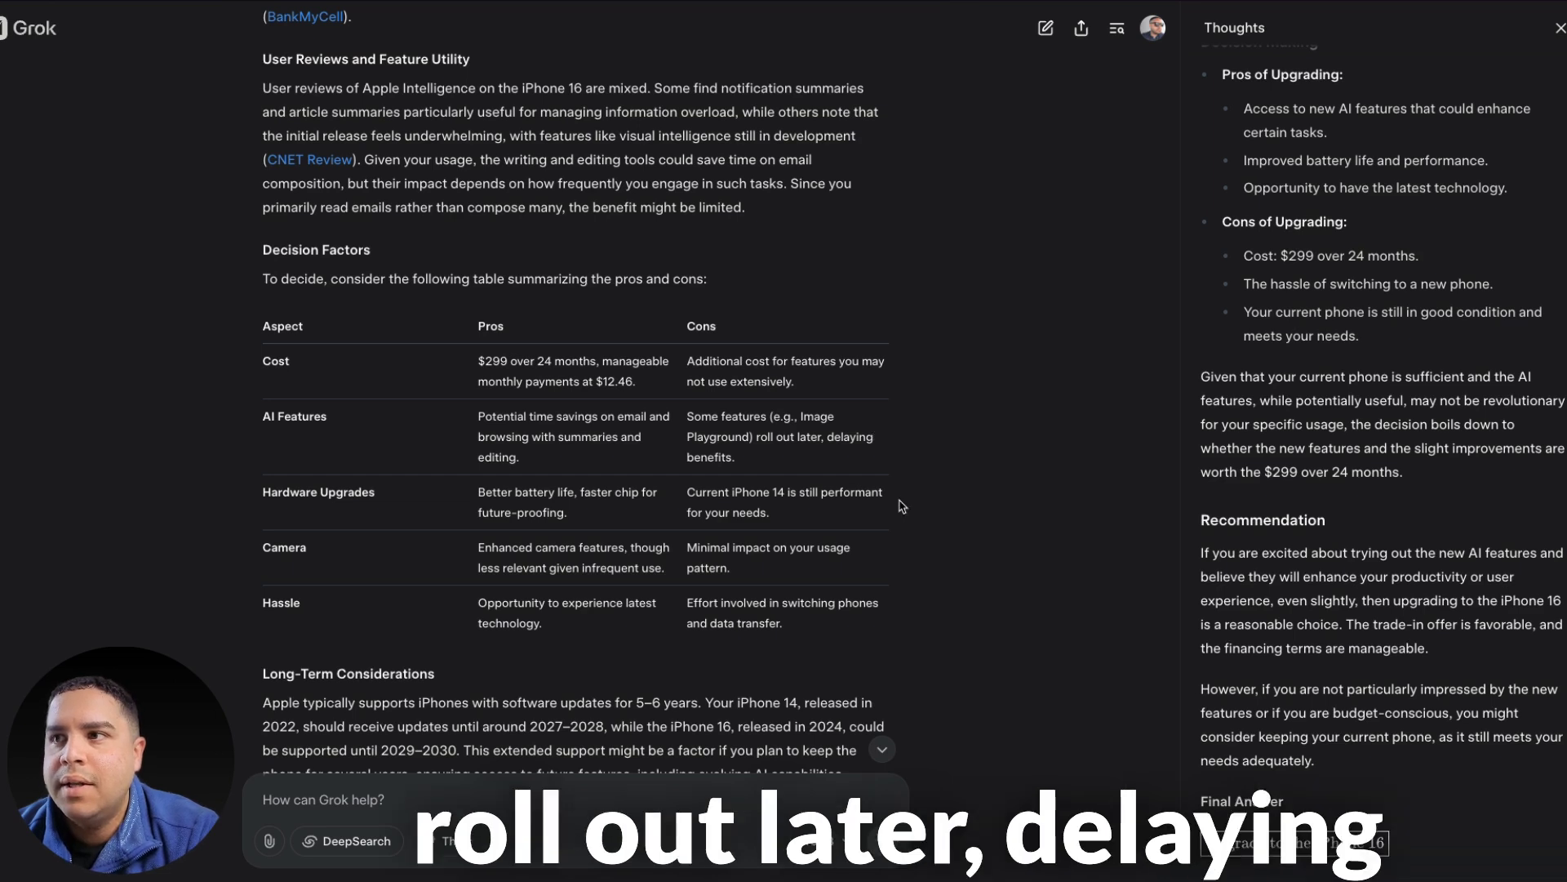
scroll(901, 506, down, 2)
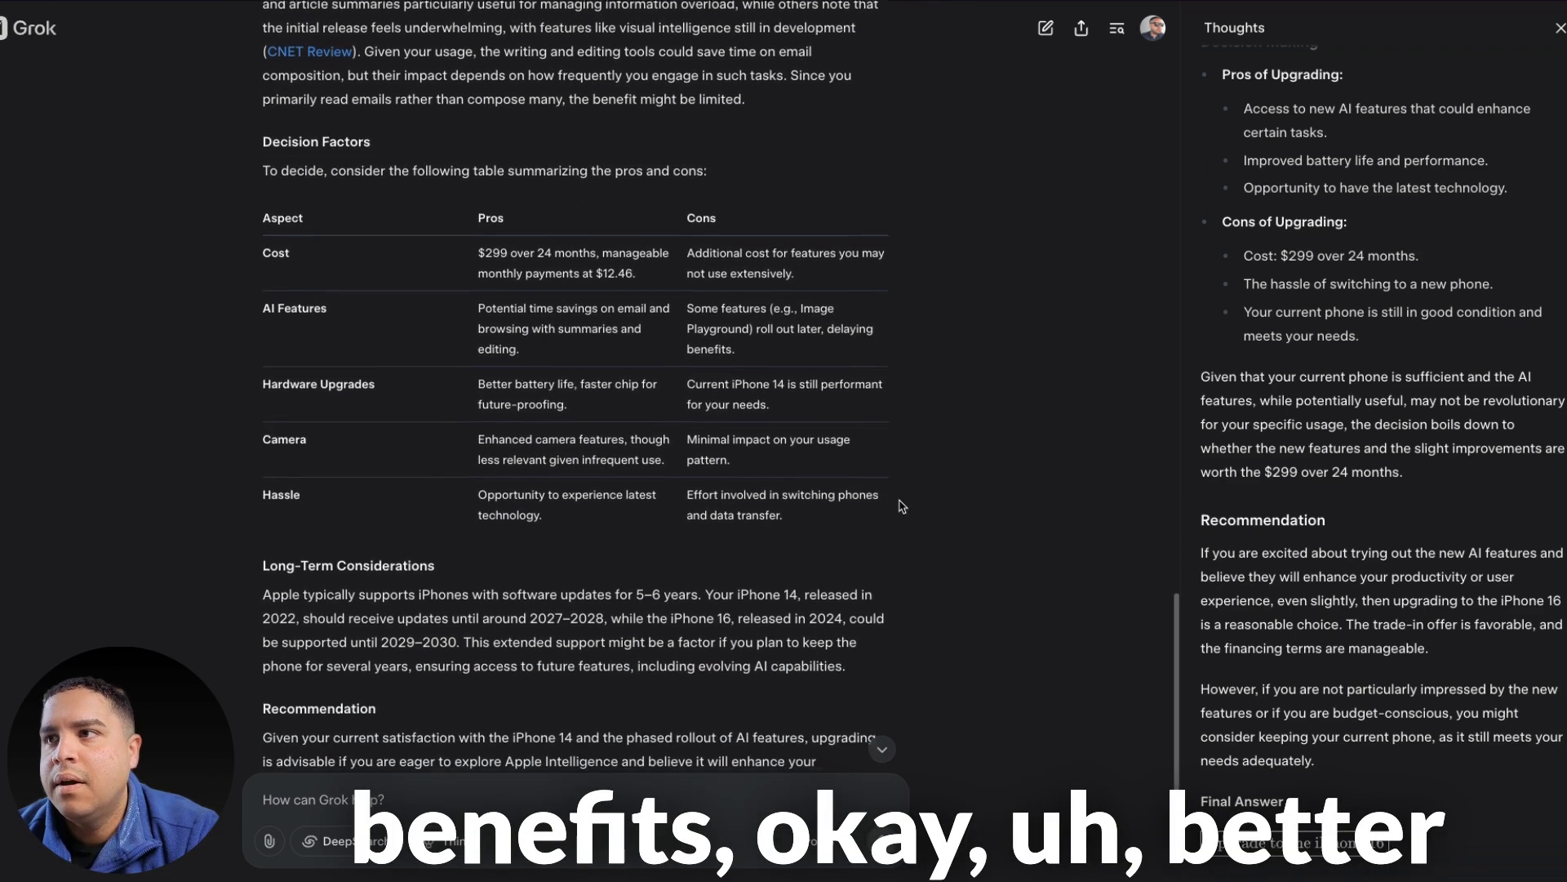
scroll(901, 507, down, 1)
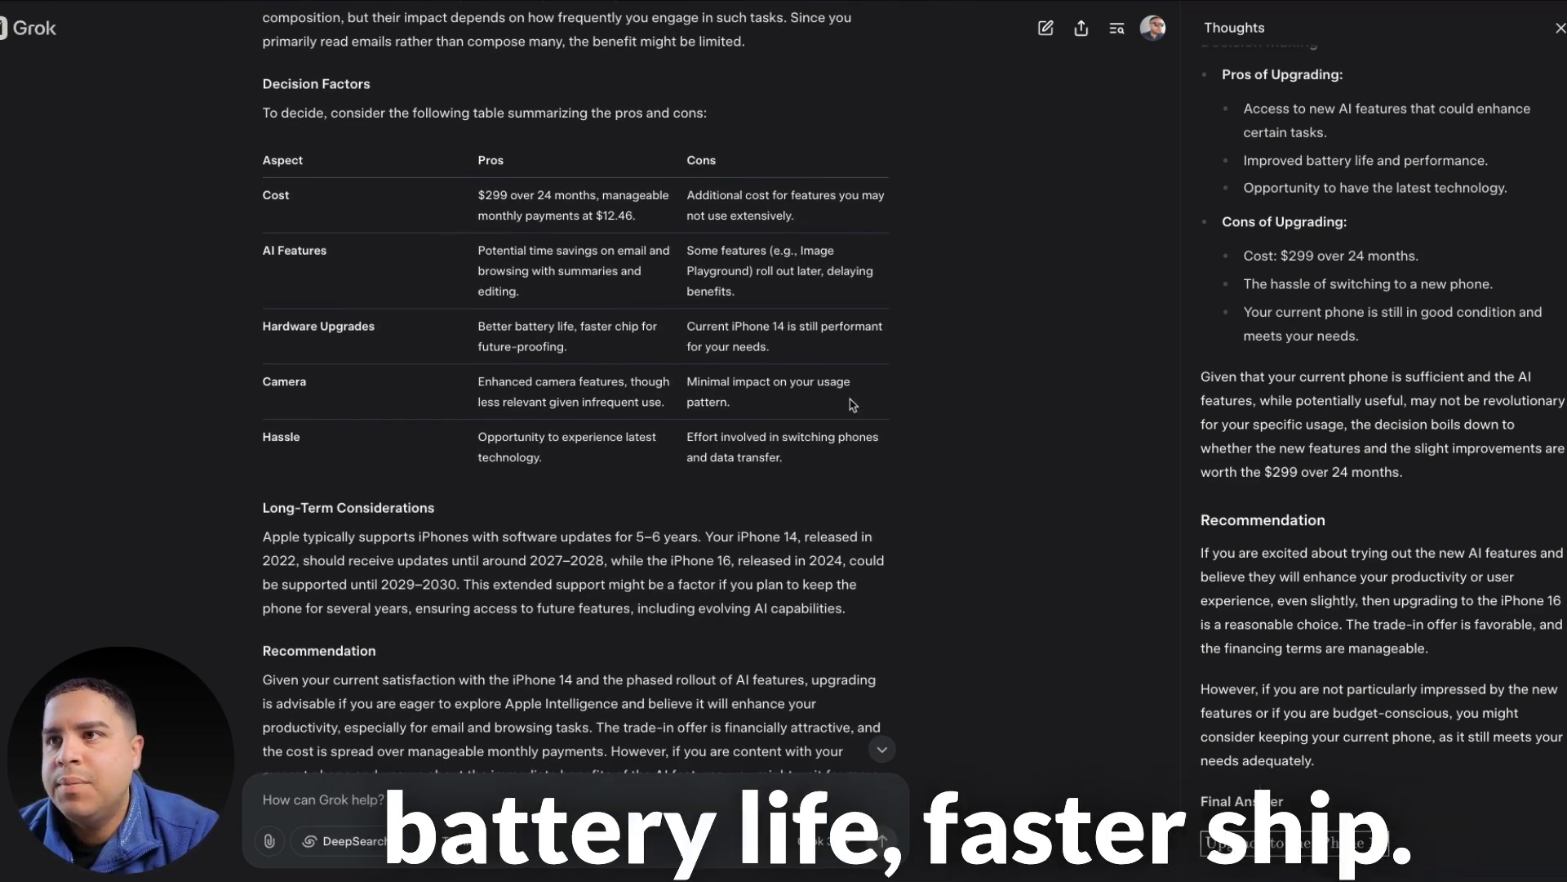
scroll(859, 416, down, 2)
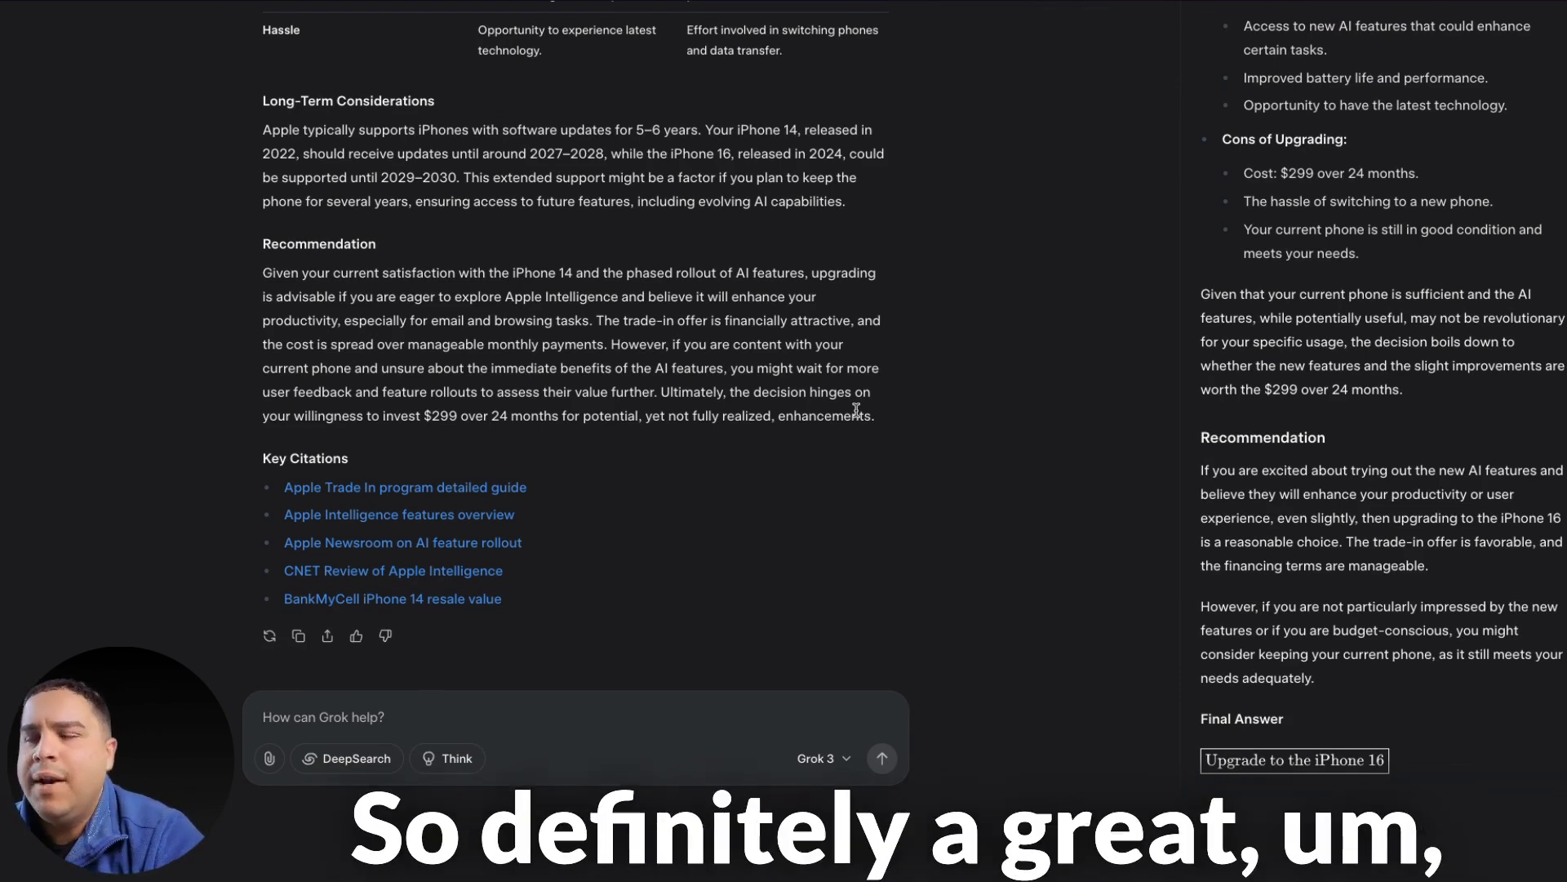
scroll(856, 409, up, 10)
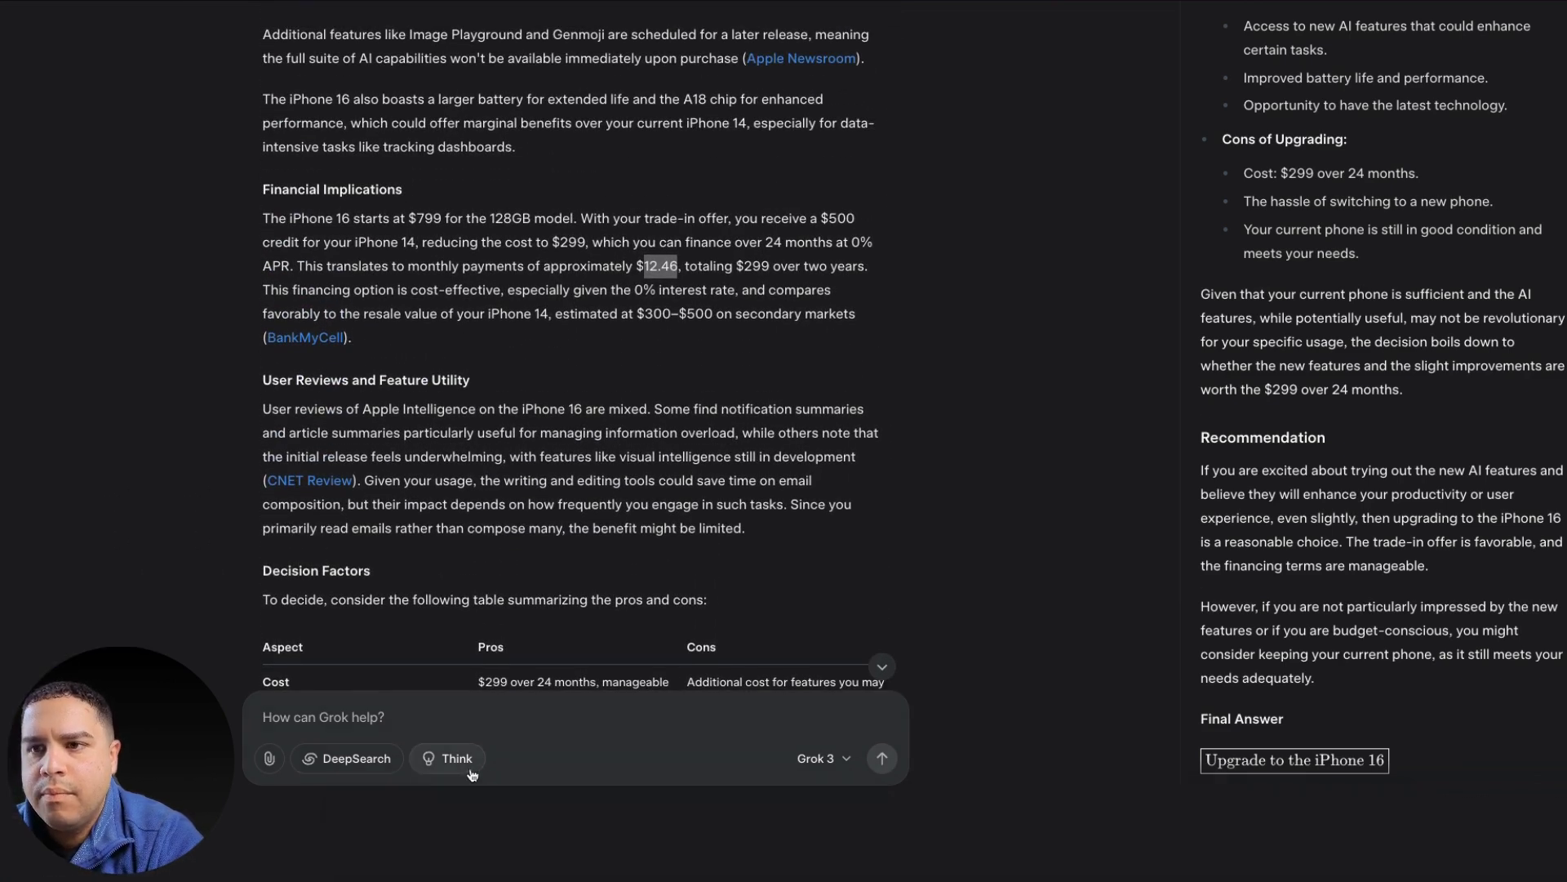
scroll(604, 409, up, 1)
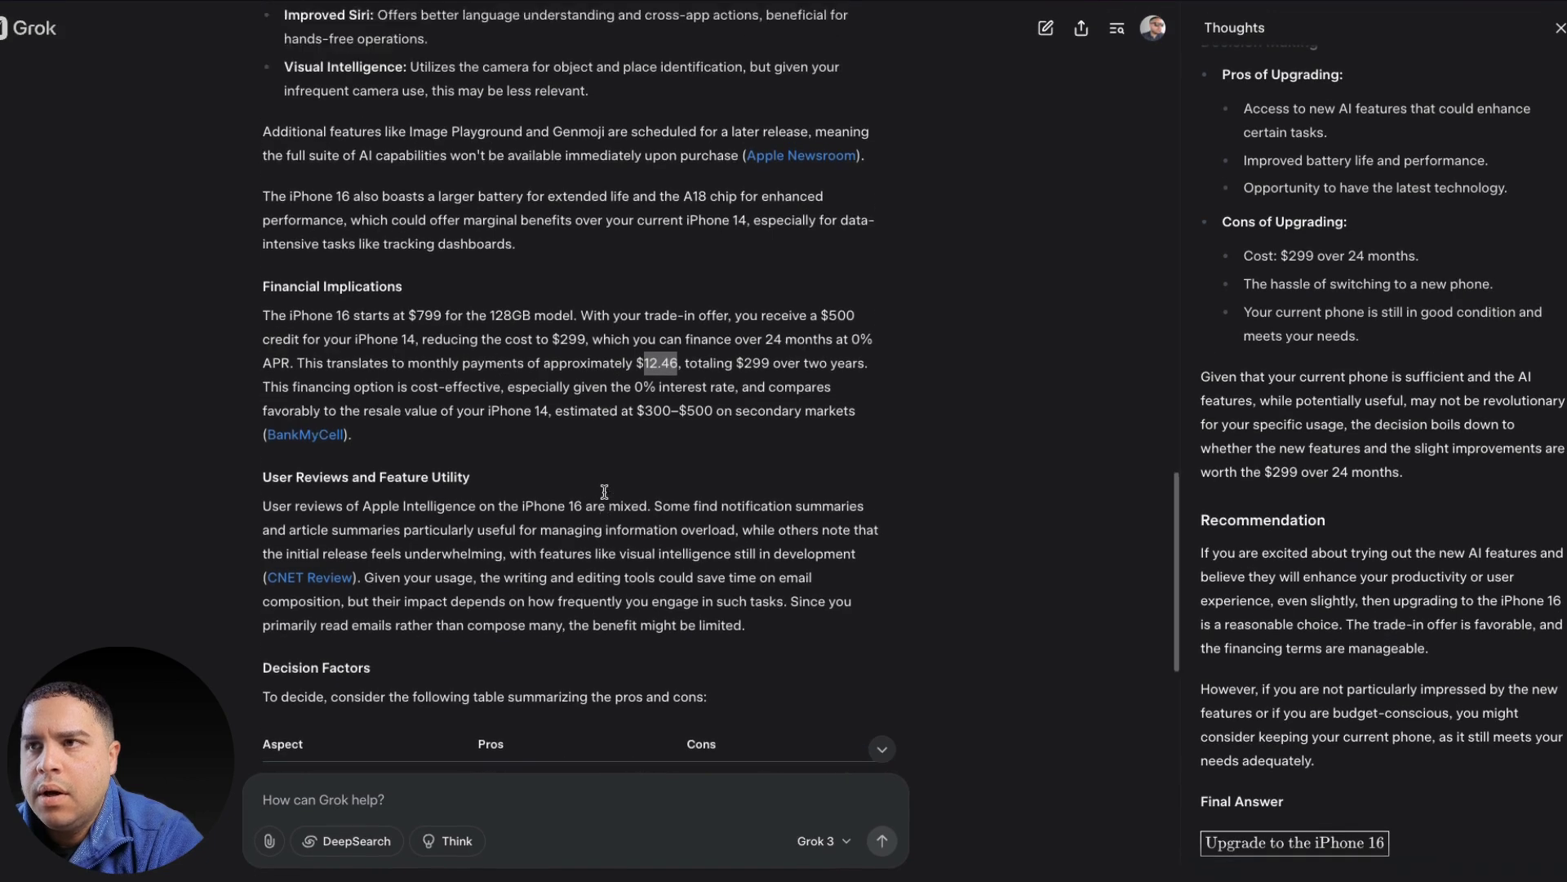
scroll(604, 491, up, 7)
scroll(604, 491, down, 15)
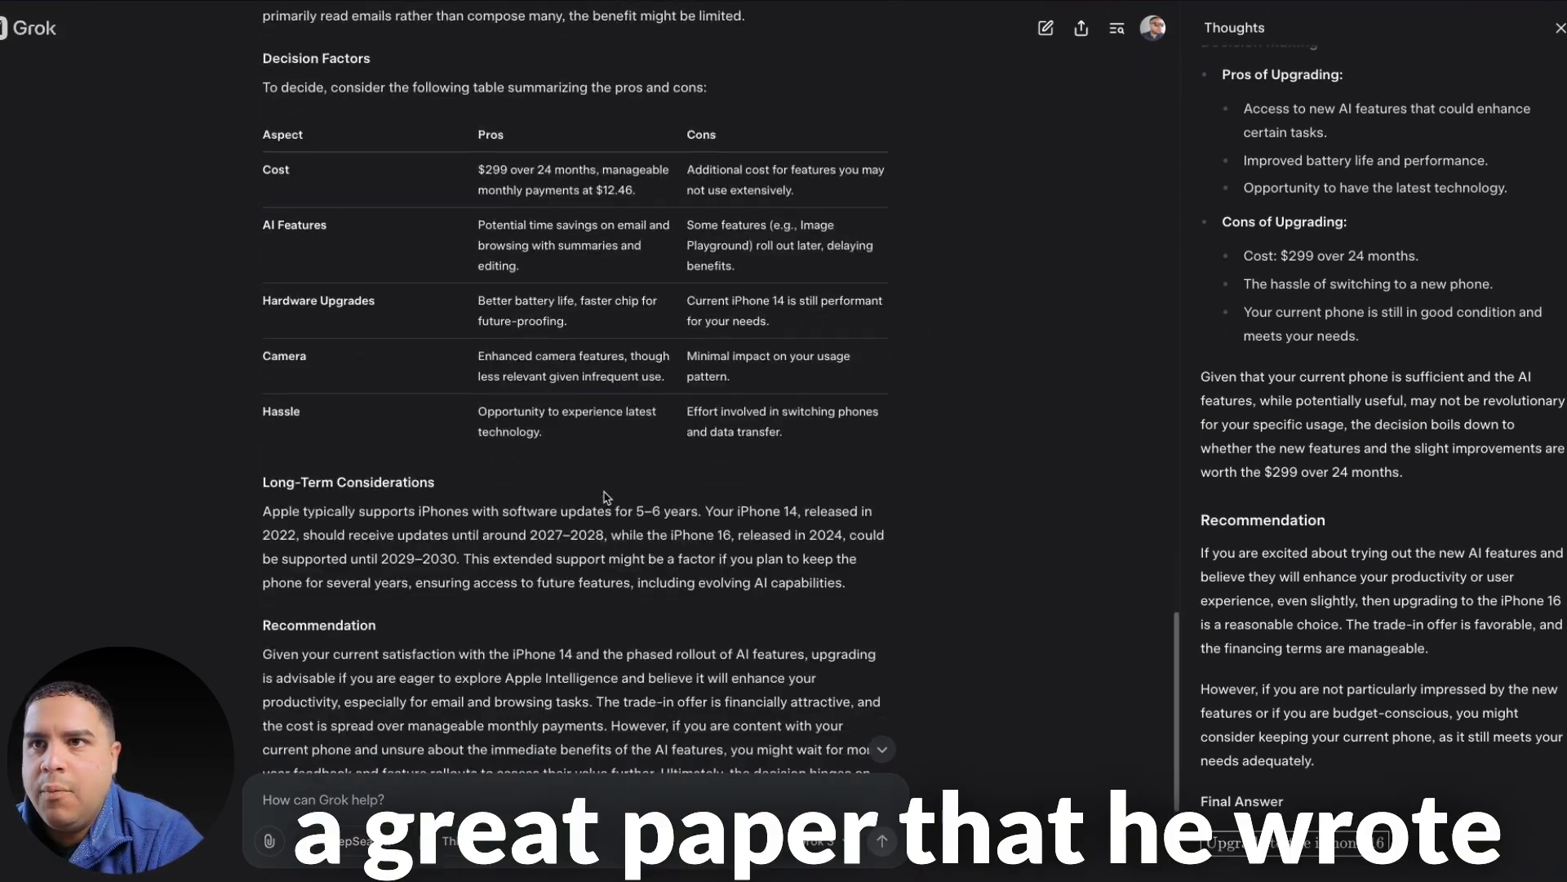
scroll(604, 491, up, 8)
scroll(604, 492, down, 11)
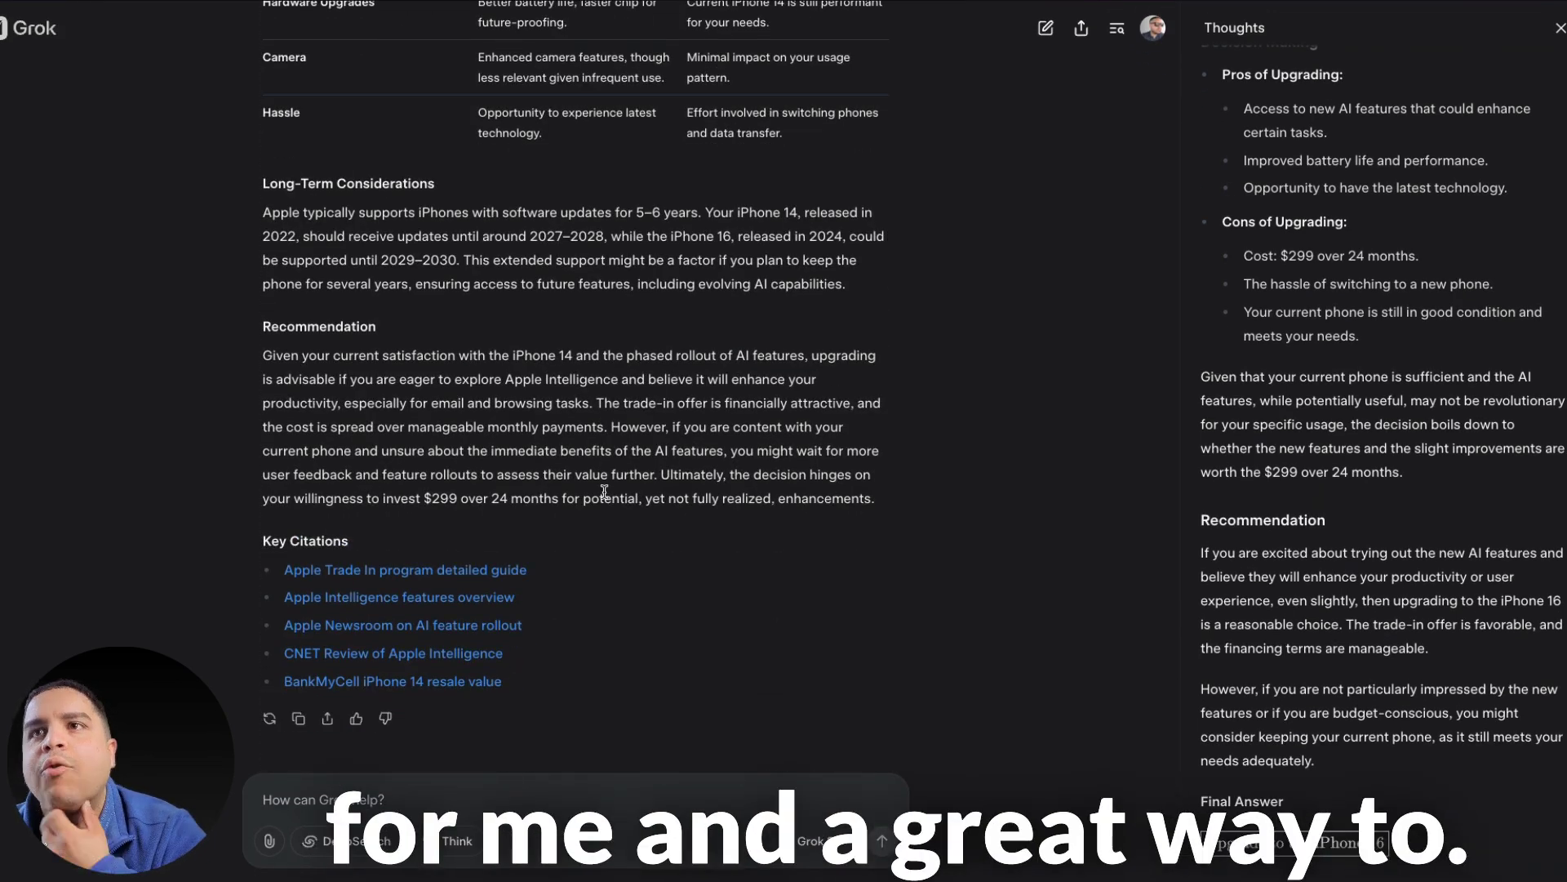
scroll(604, 492, down, 3)
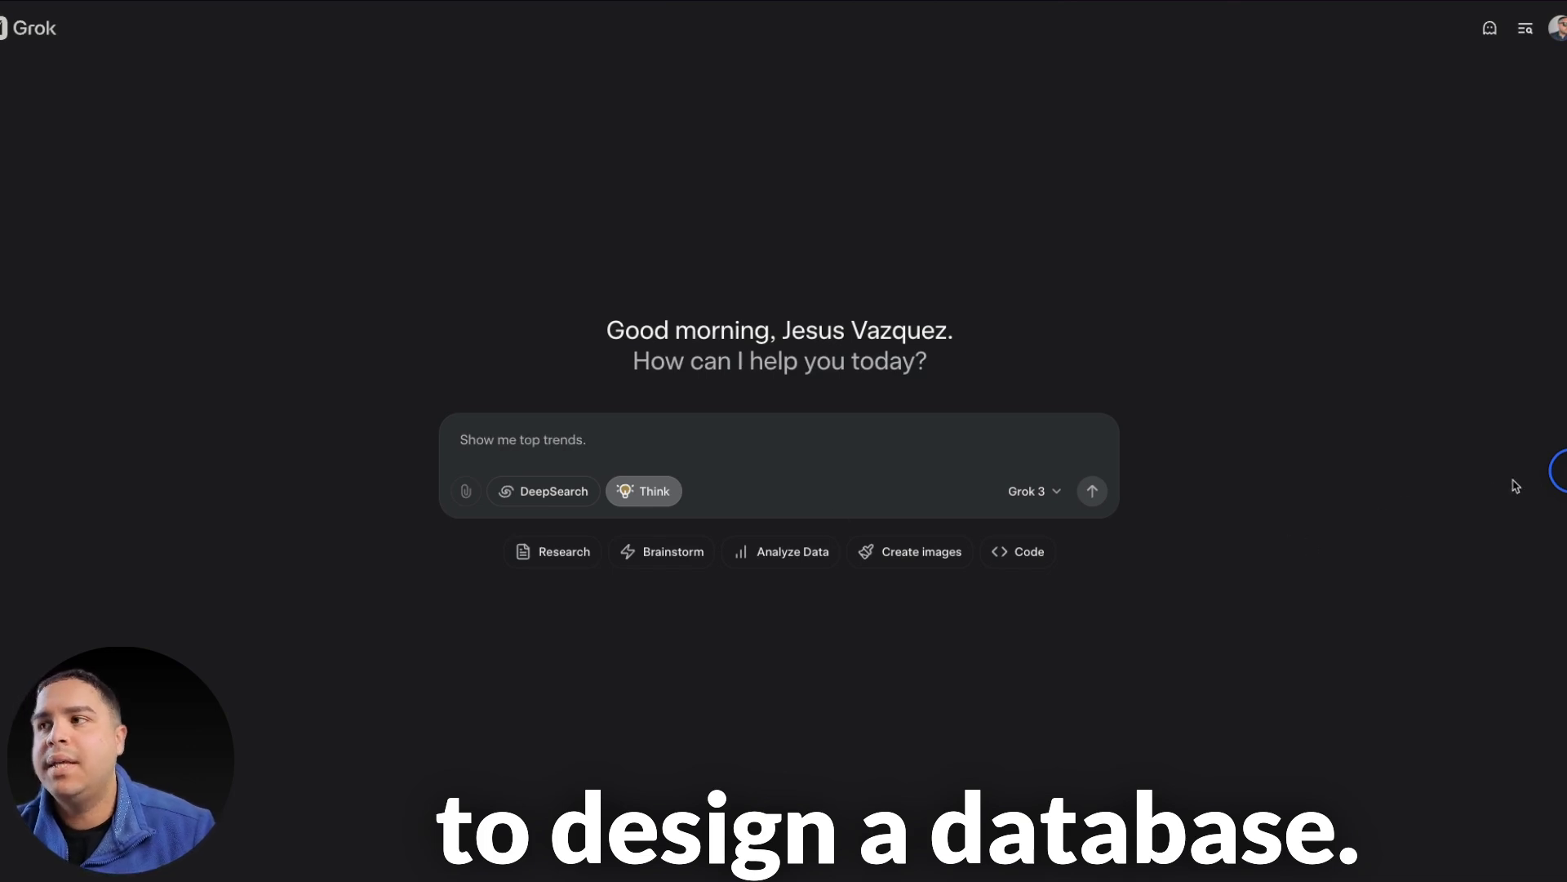
Paste the Twitter-trends SaaS database design prompt and send it with Think mode on.
click(566, 444)
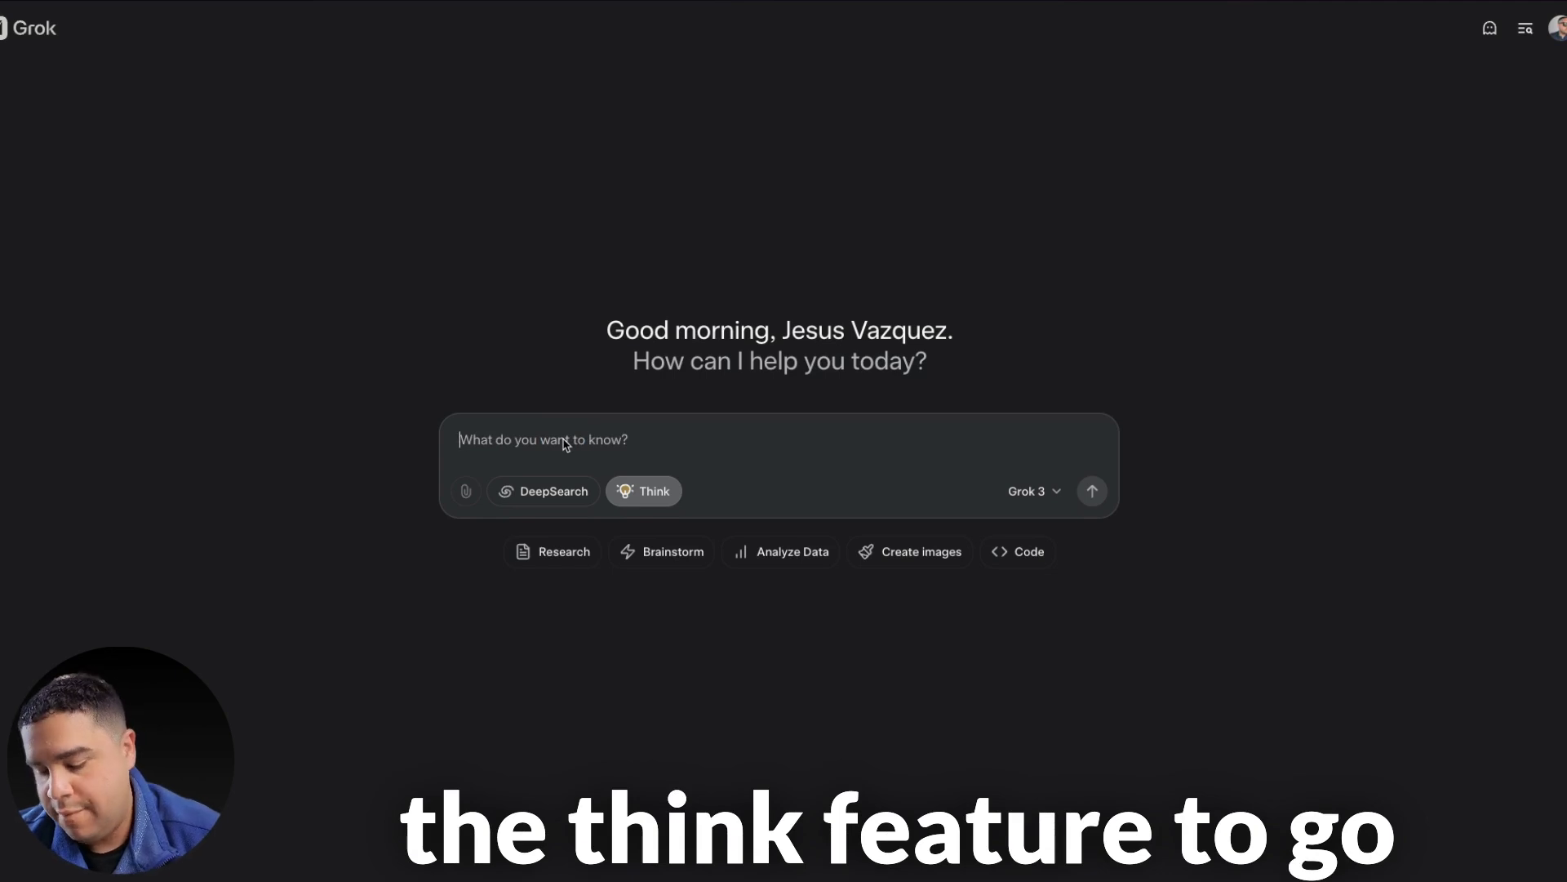
text(Design a database for a SaaS application that can find trends on X (Twitter) and keep track of them including user sentiment, amount of people talking about it, and predict future performance of those trends. Make sure you think of every potential feature we could add as well as edge use cases for this application)
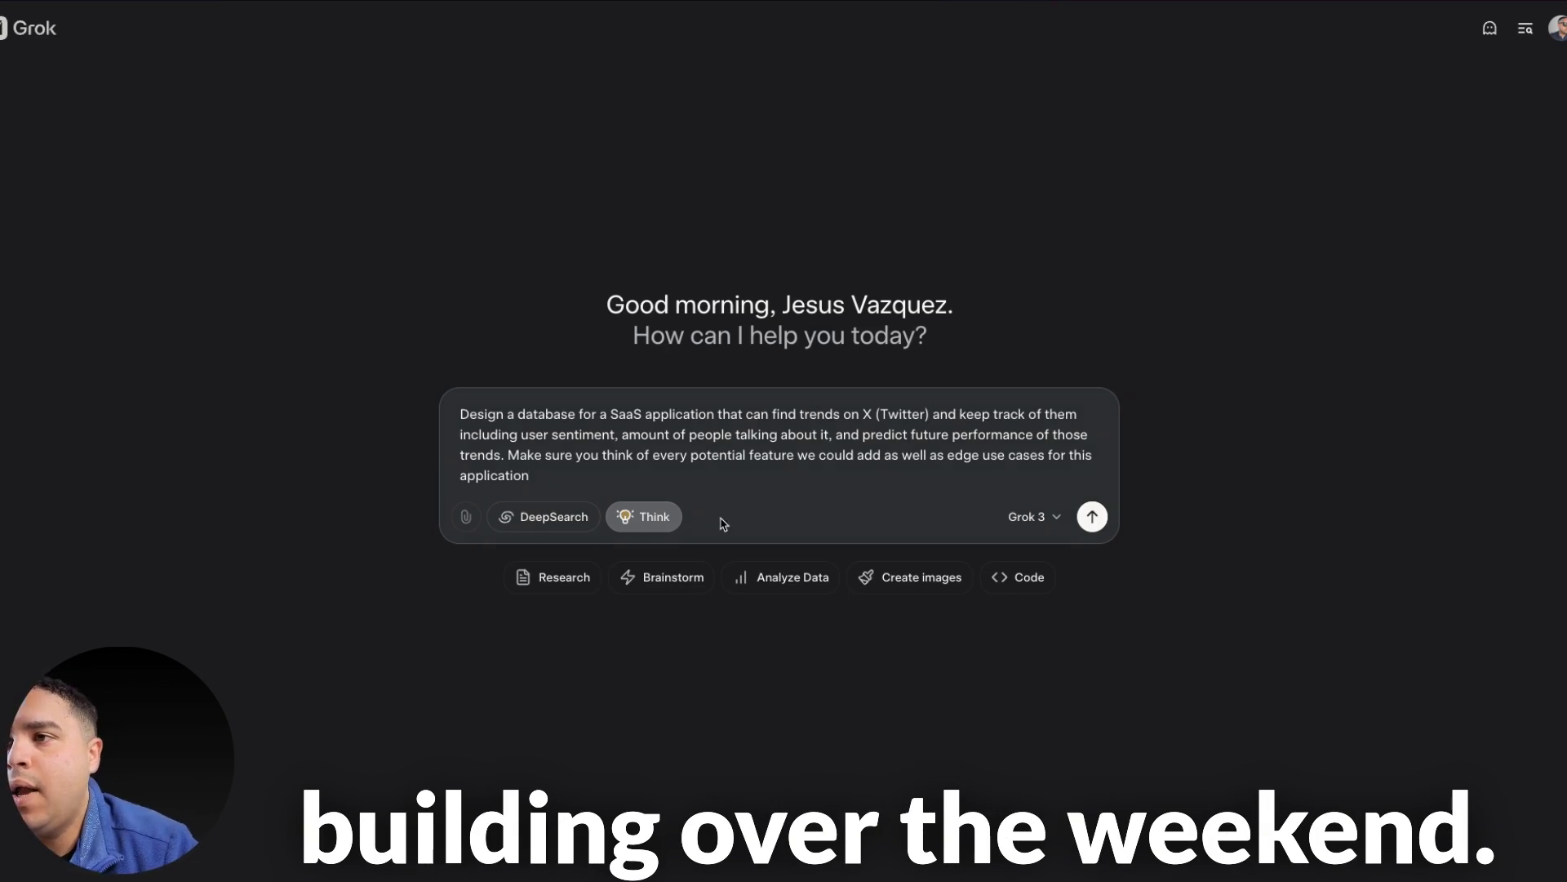
click(1092, 516)
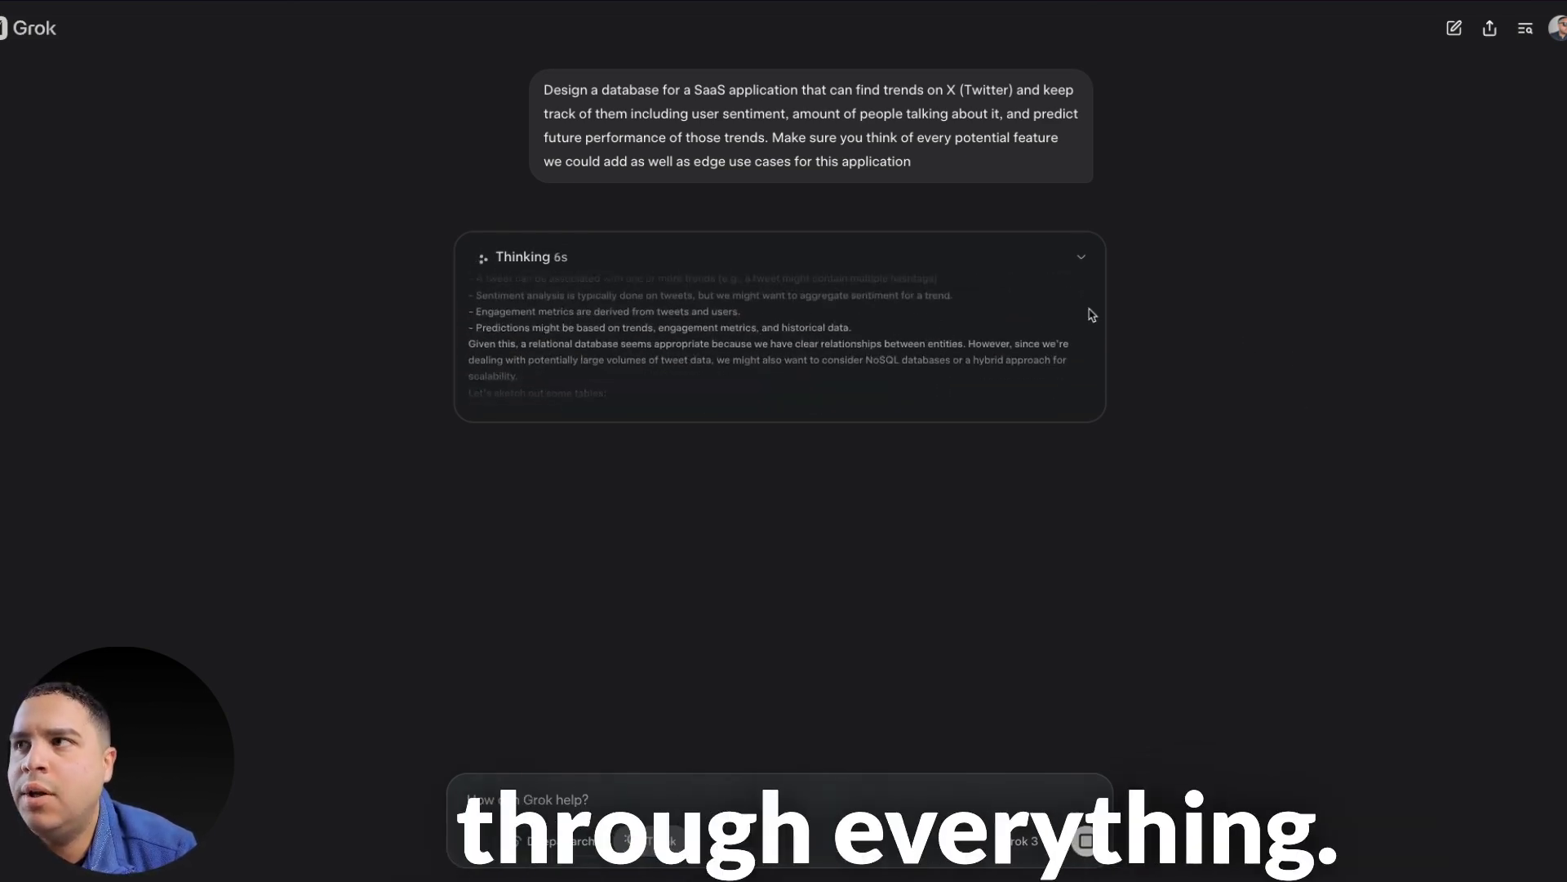
click(1085, 257)
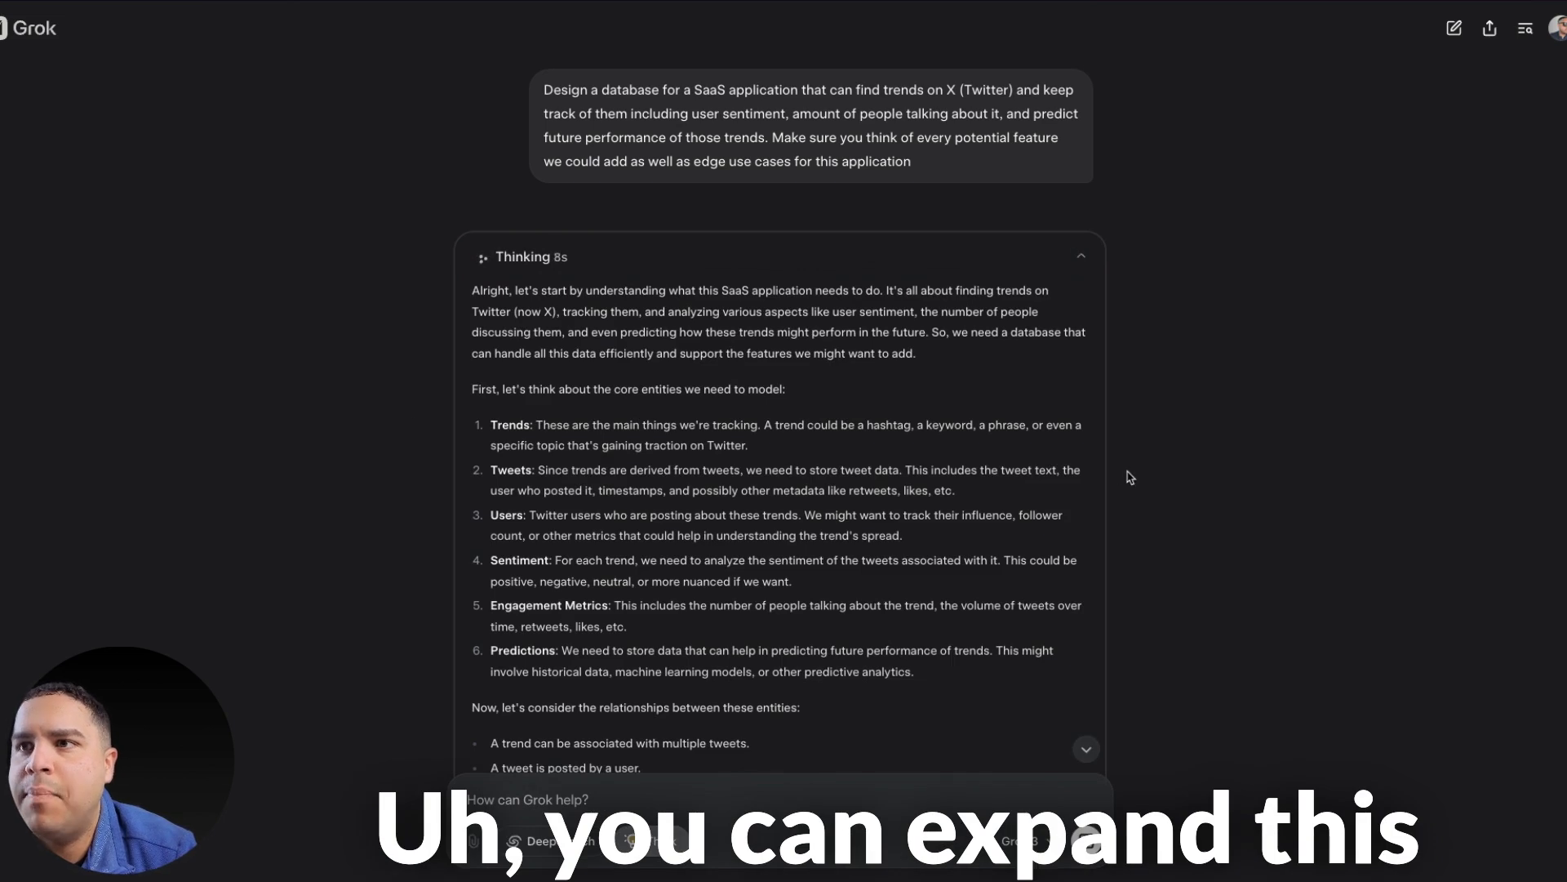
scroll(1182, 511, down, 5)
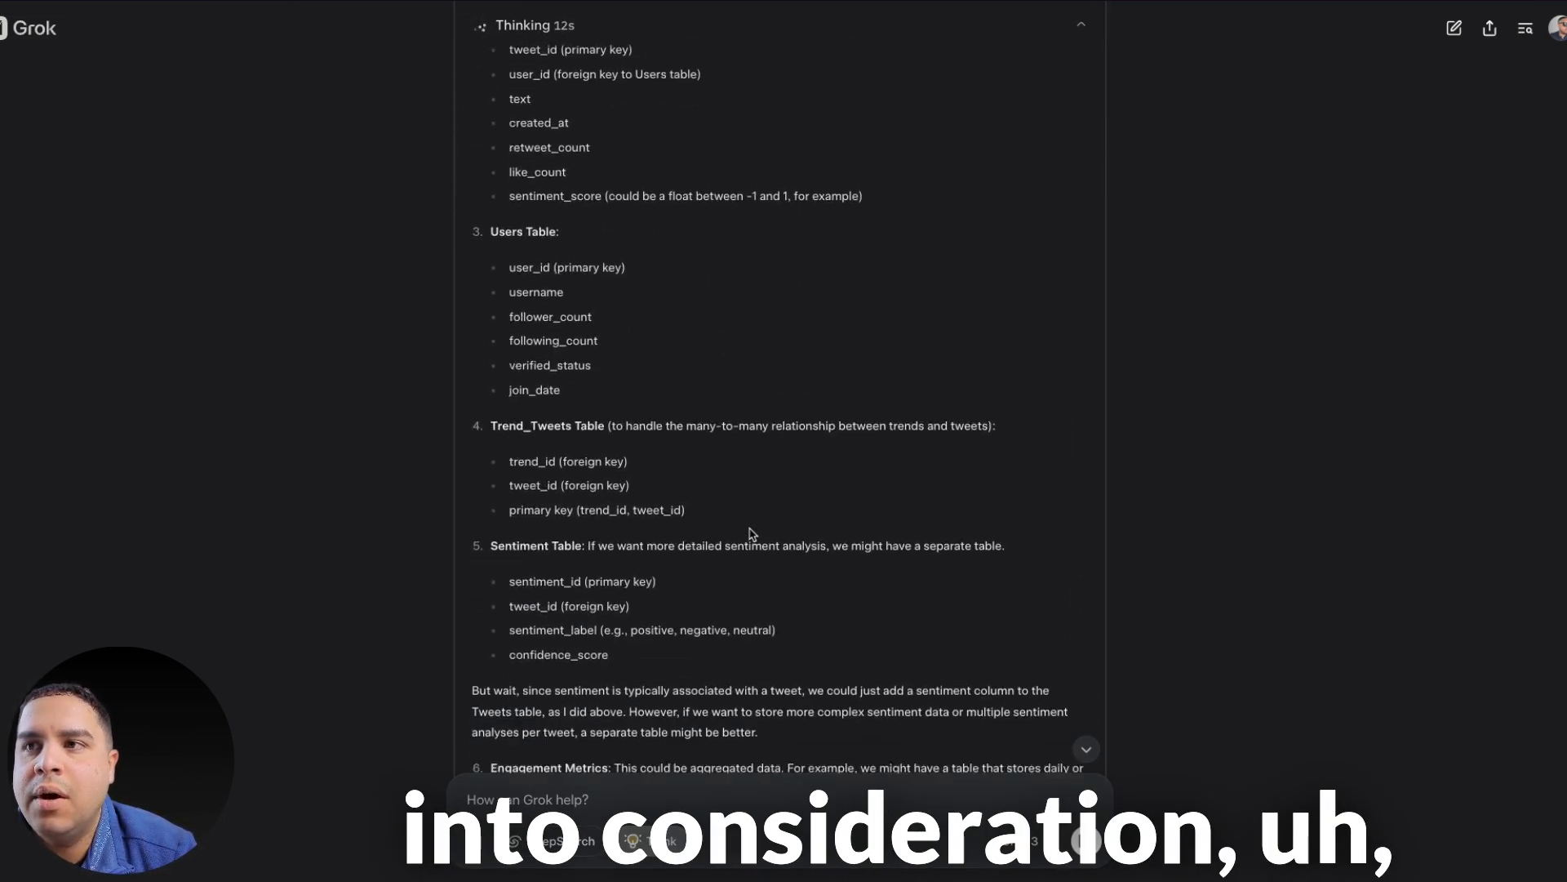
scroll(752, 533, down, 7)
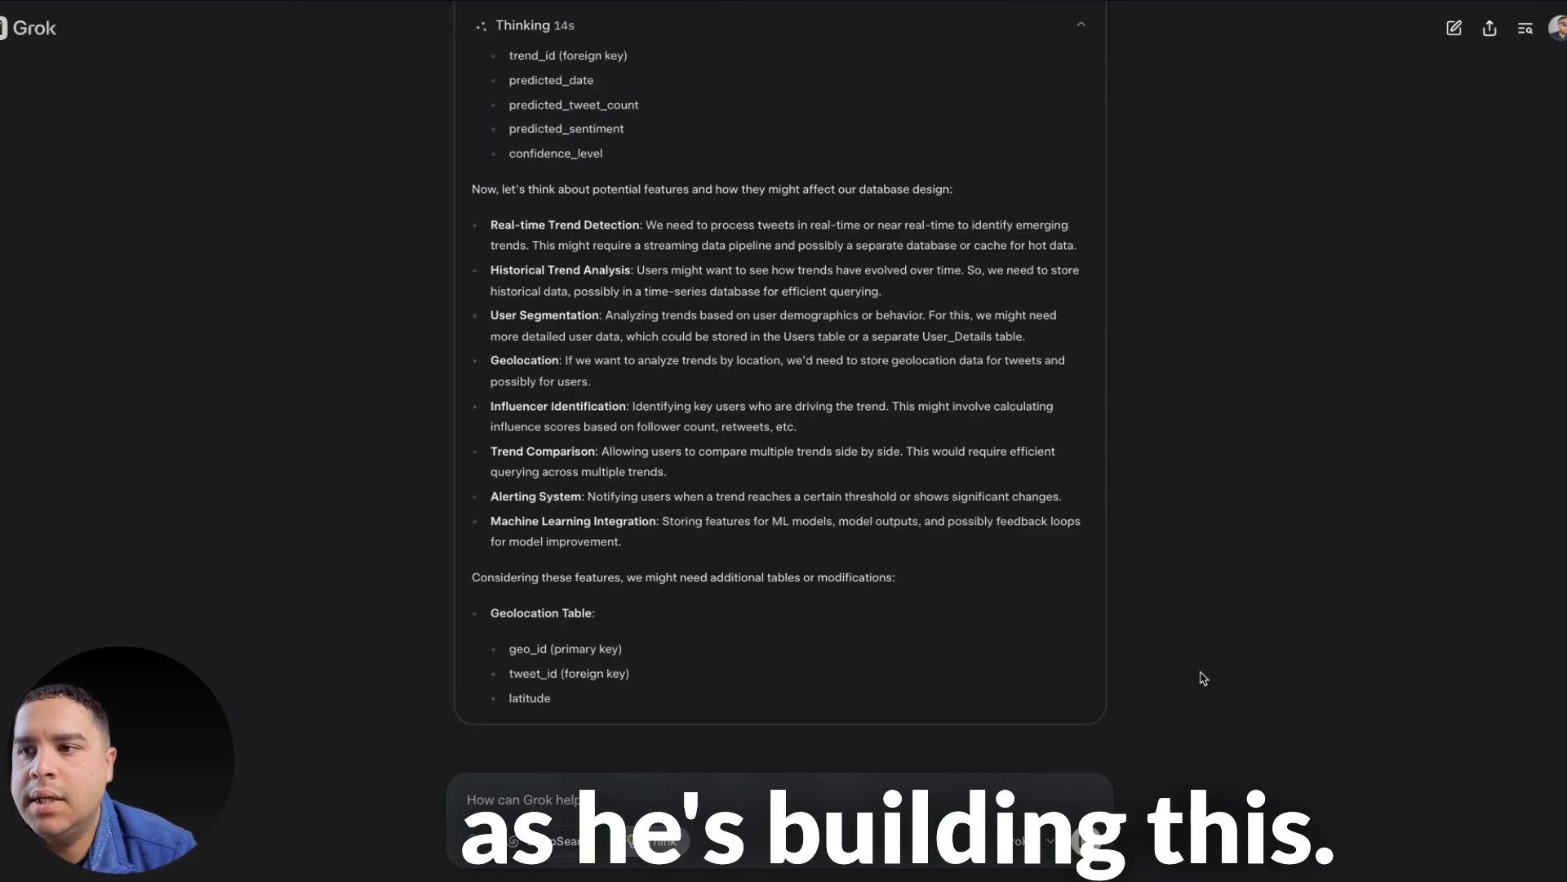
scroll(1200, 675, up, 2)
click(1080, 27)
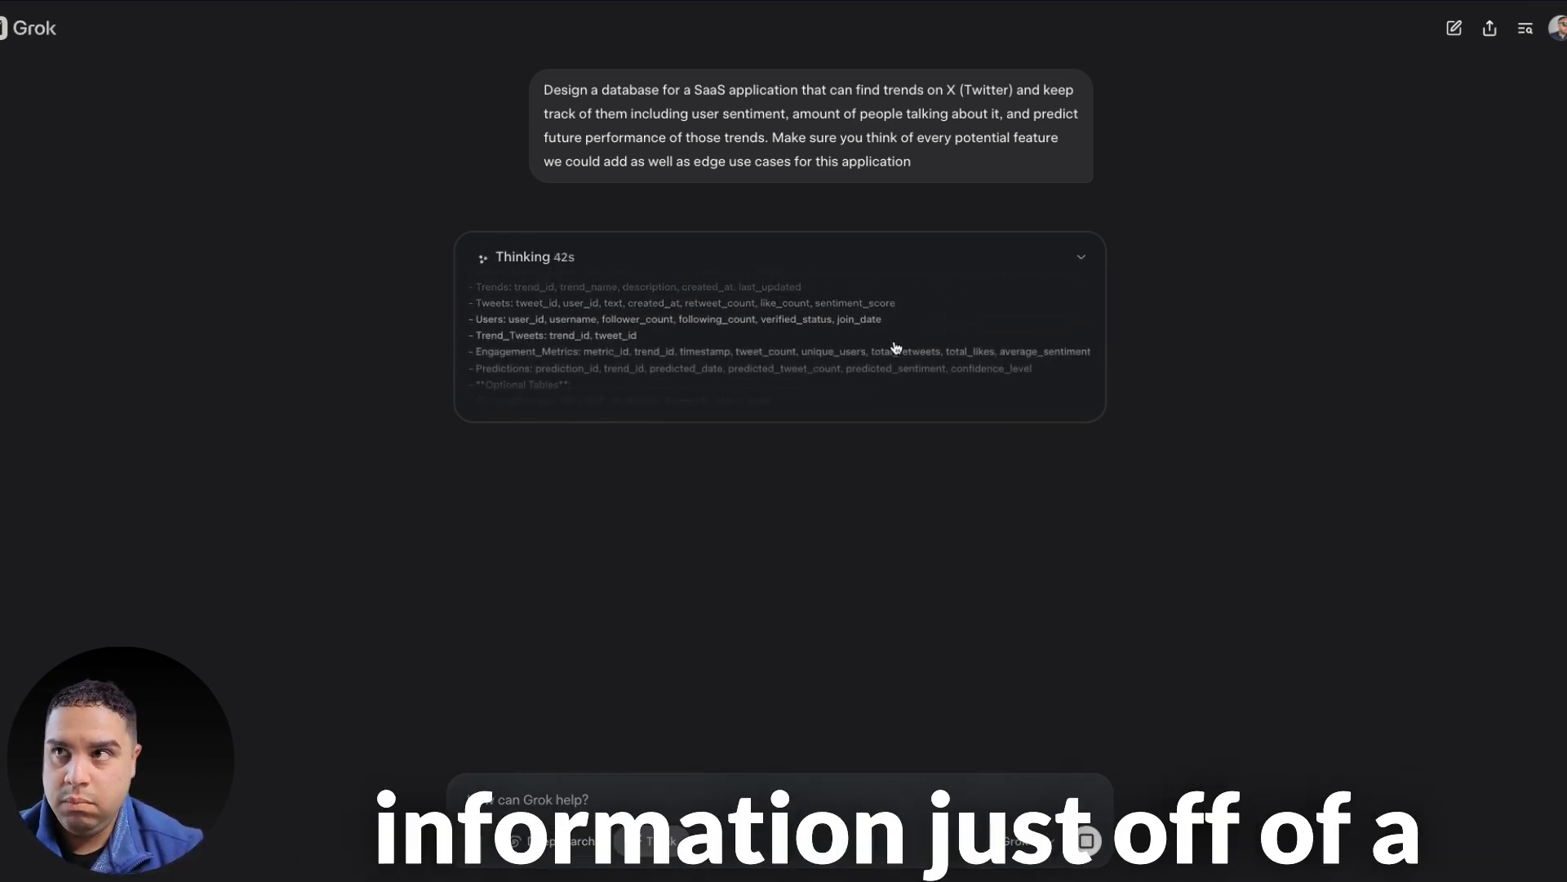
Select the prompt text and read through the answer's Core Entities and relationships.
click(582, 90)
triple_click(582, 90)
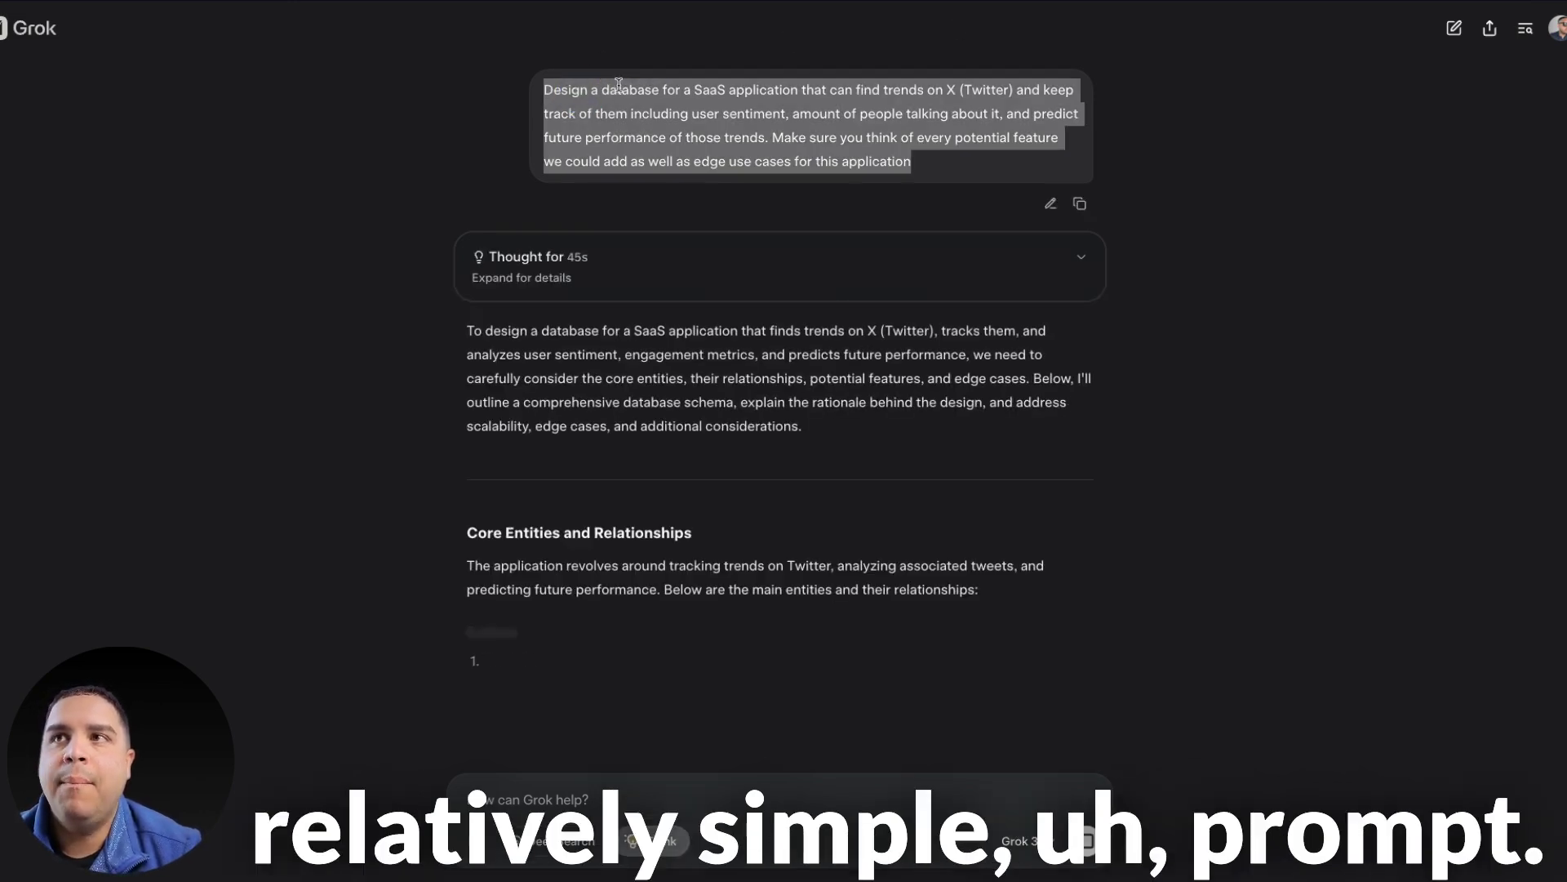
scroll(223, 429, down, 1)
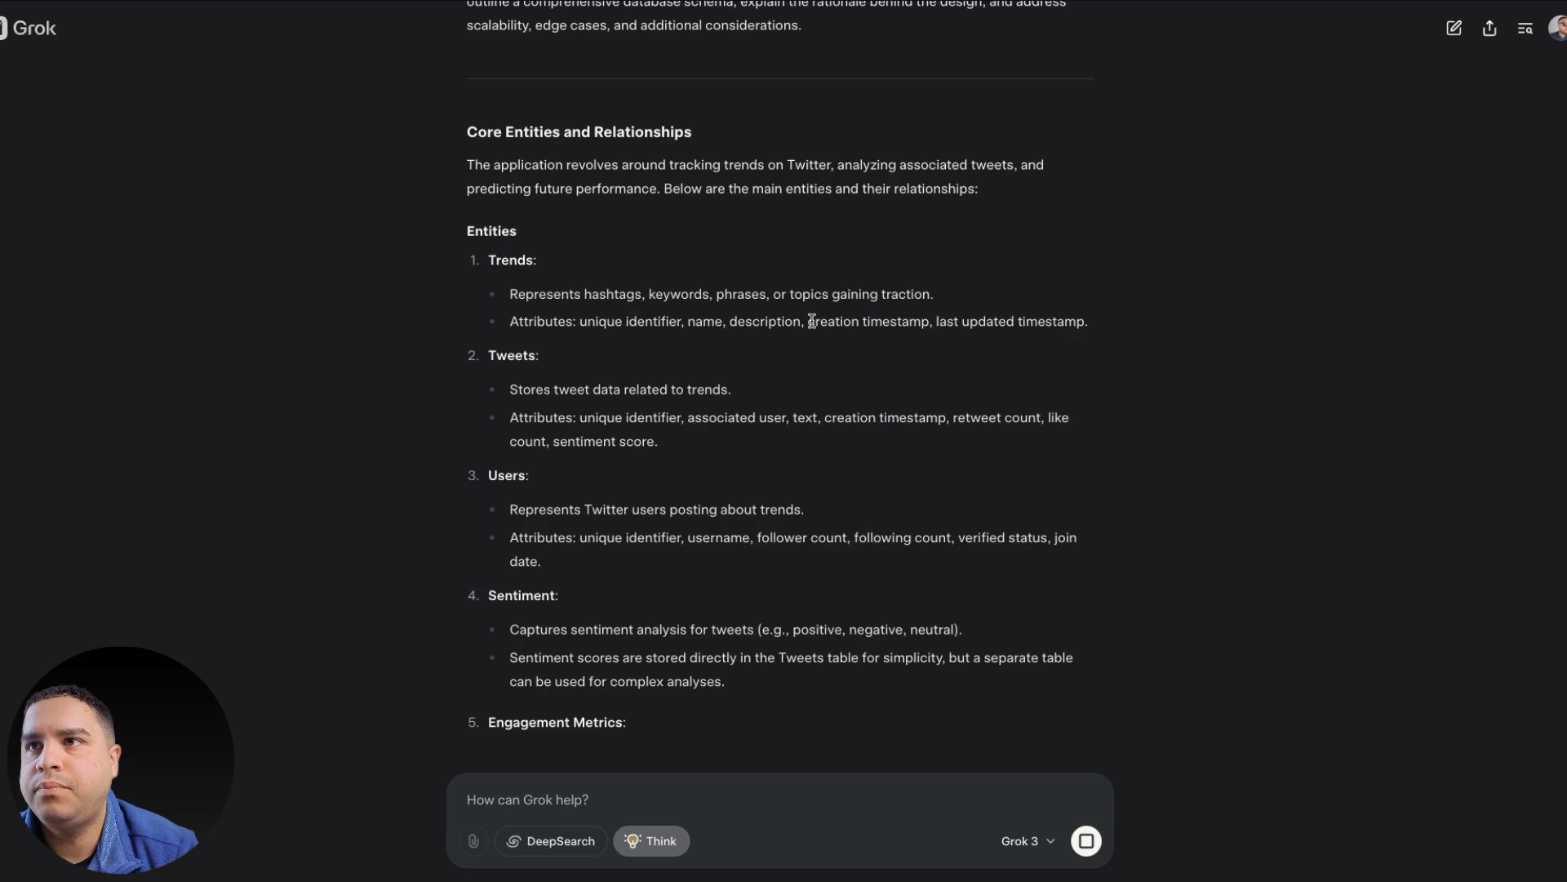
scroll(576, 221, up, 2)
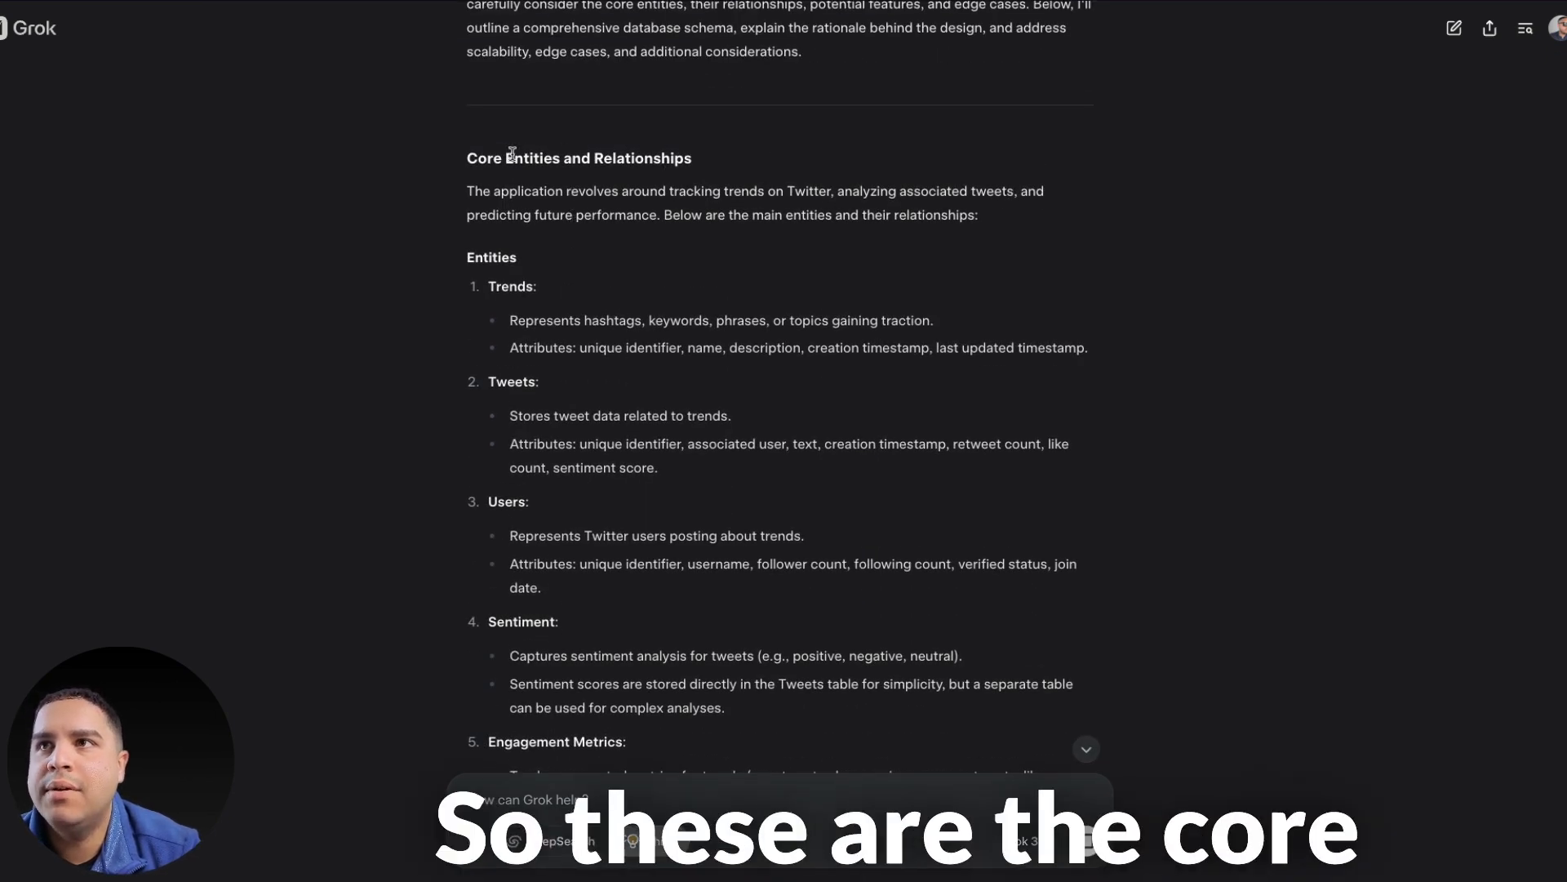
scroll(677, 154, up, 4)
scroll(487, 231, down, 4)
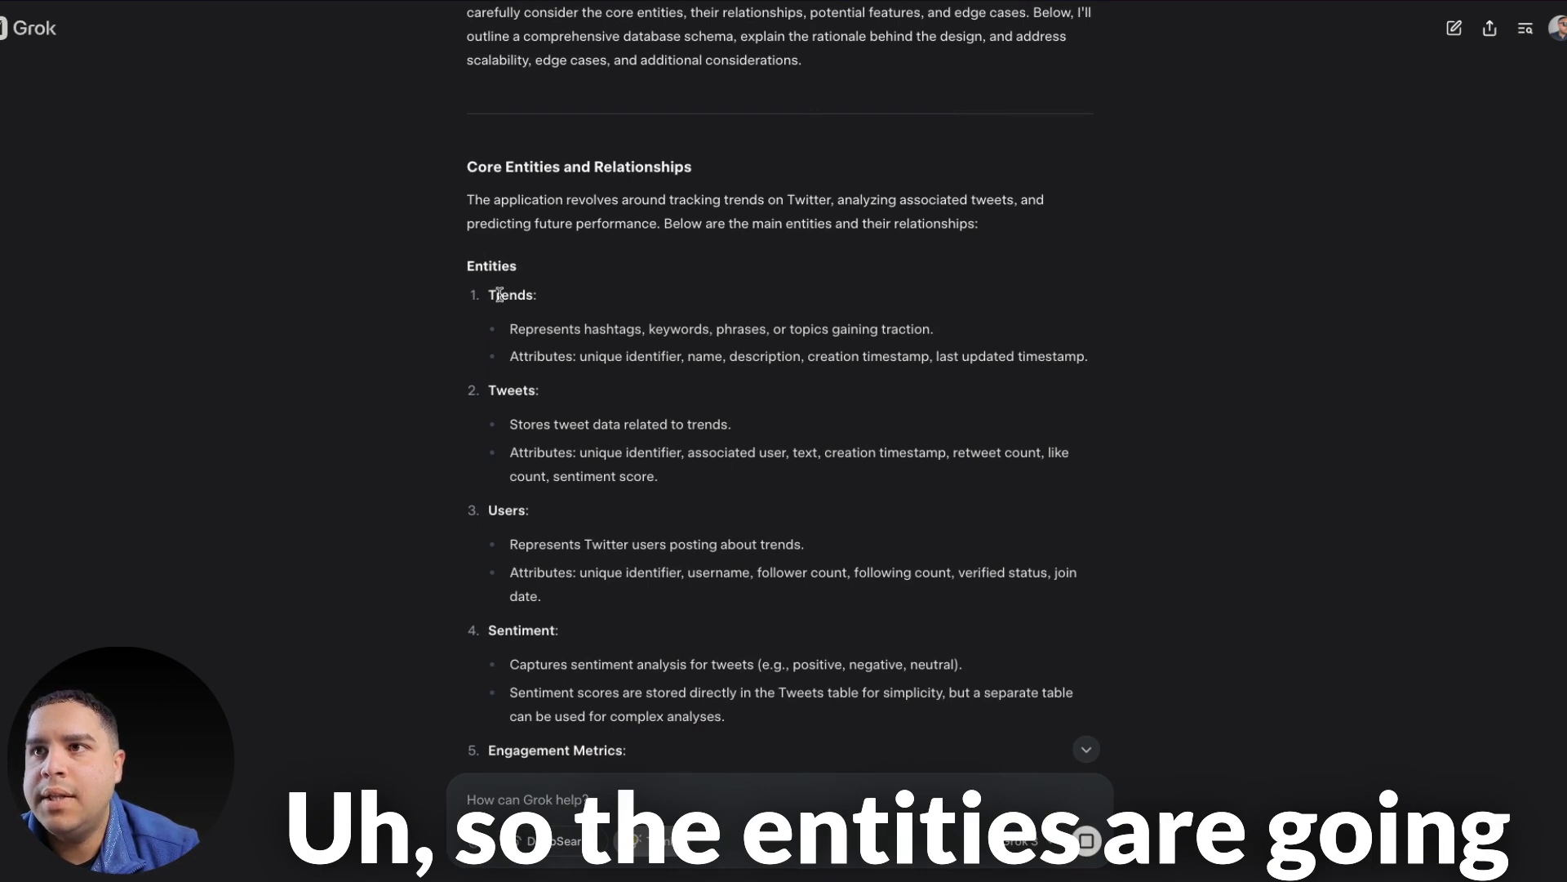
scroll(767, 647, down, 1)
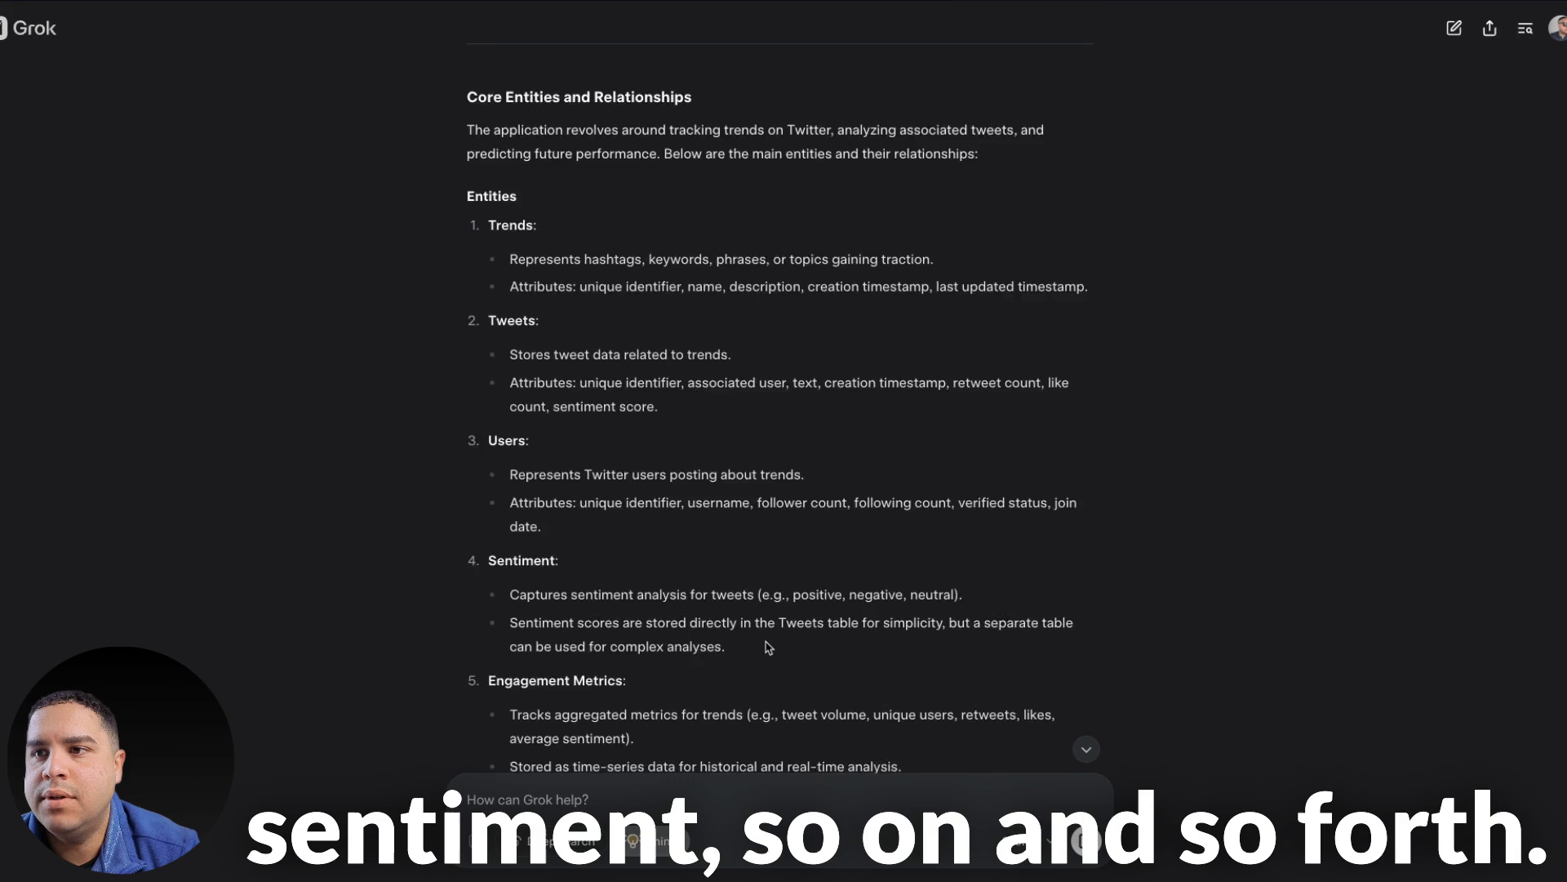
scroll(768, 647, down, 6)
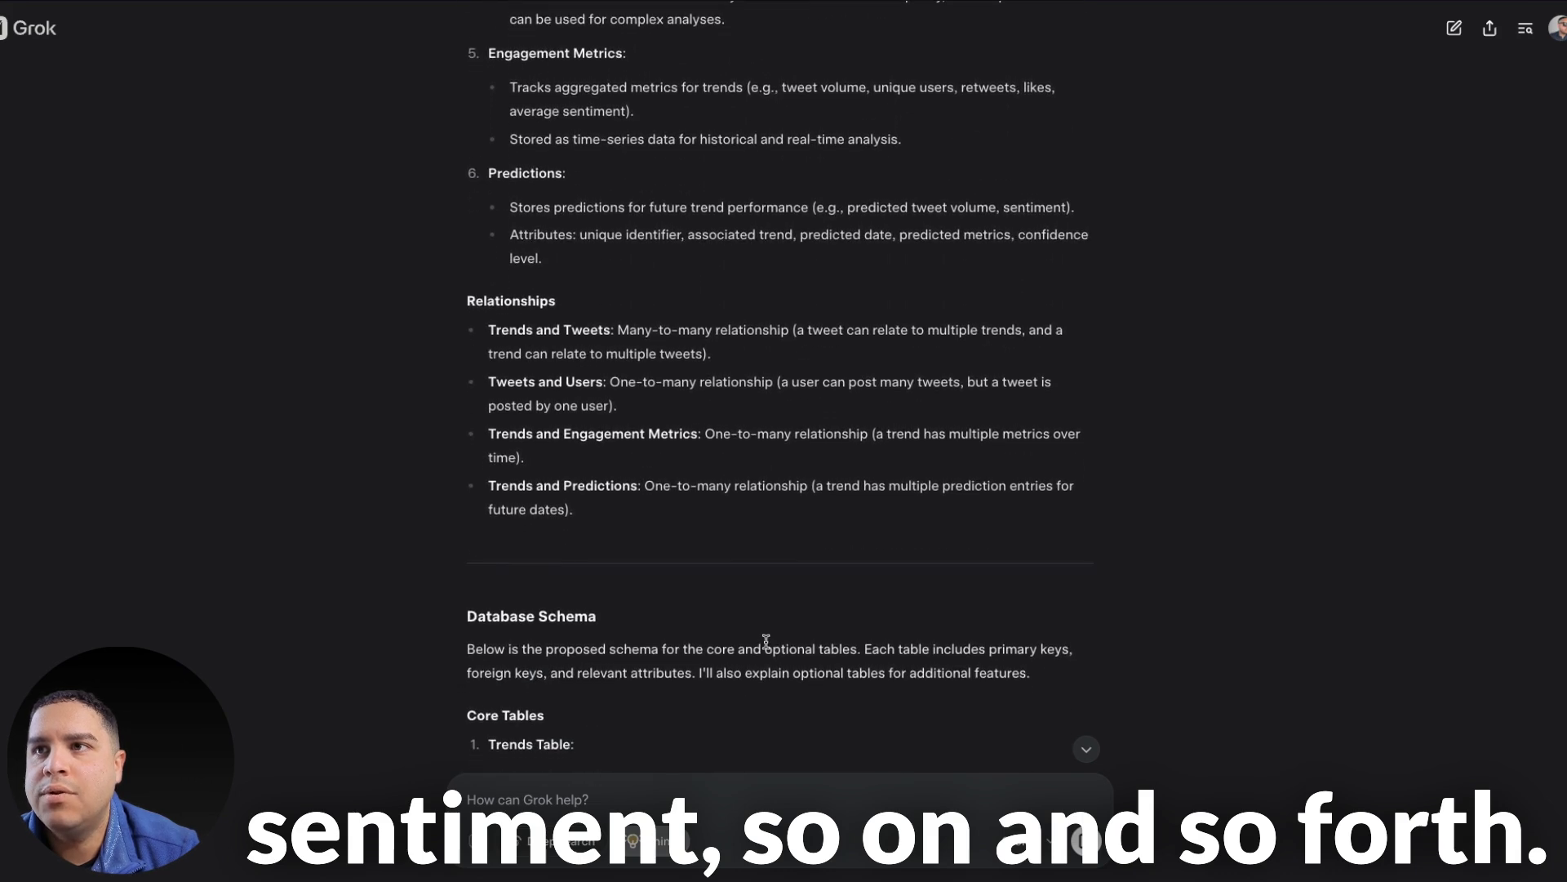
Scroll through the Database Schema tables down to Influence_Scores and Alerts.
scroll(598, 591, down, 3)
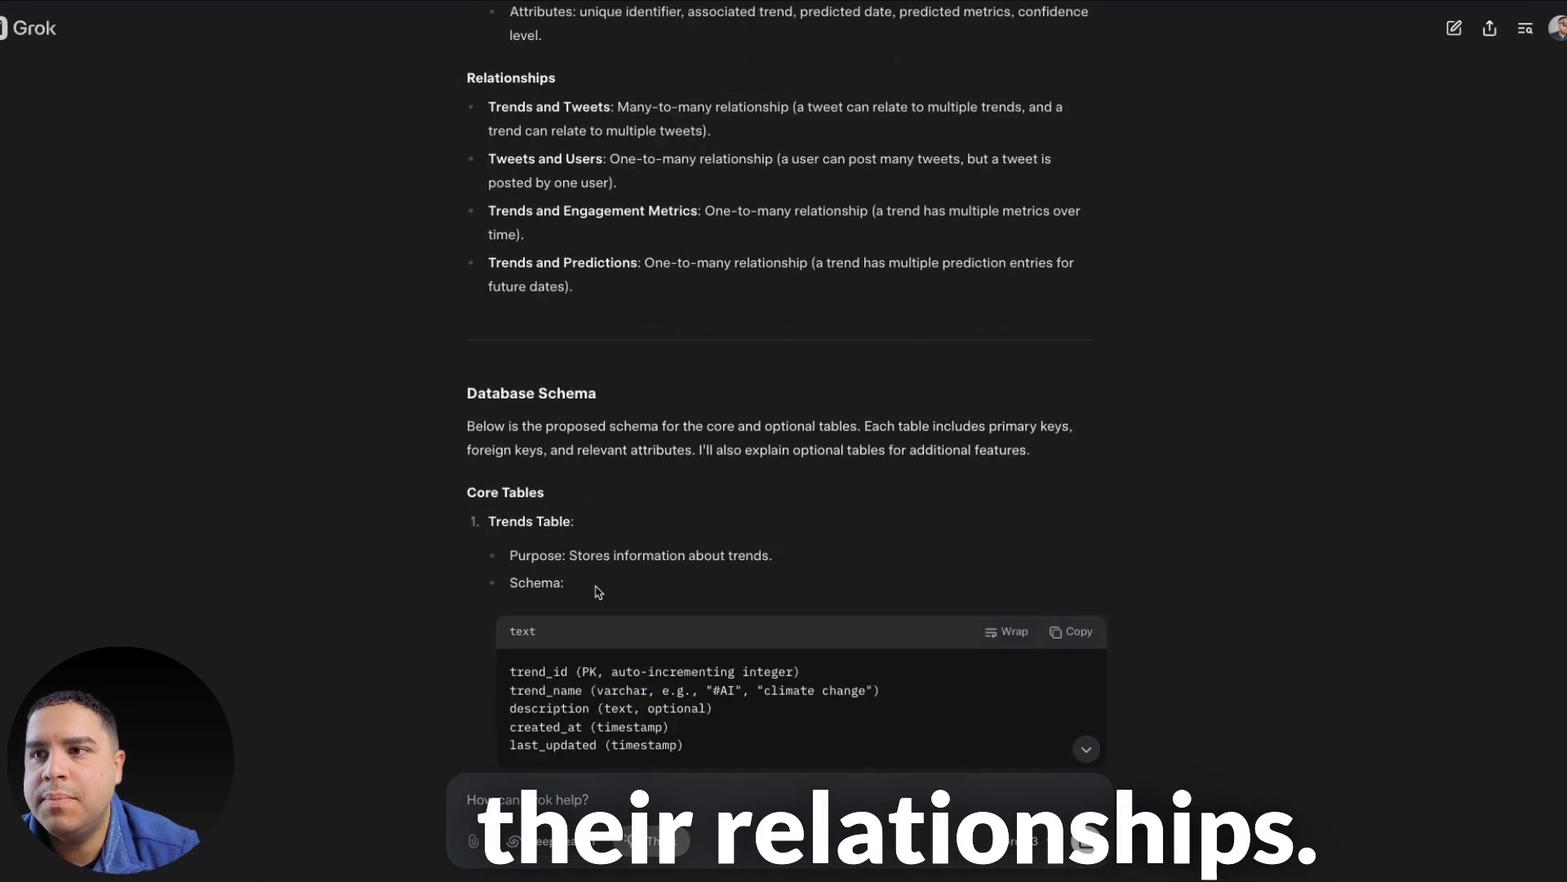
scroll(598, 591, down, 1)
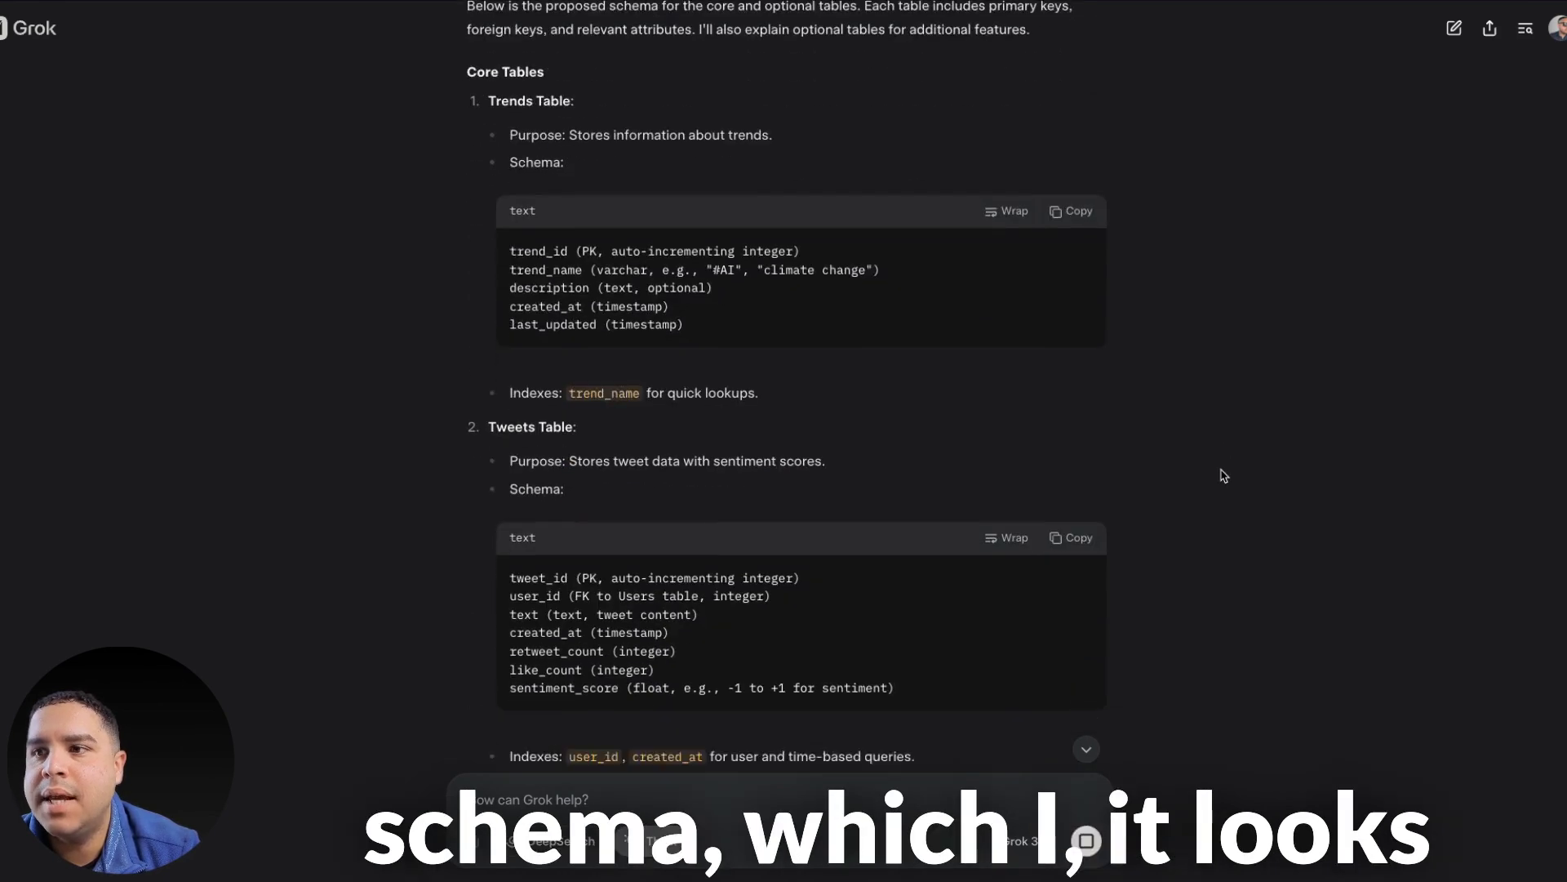
scroll(1224, 475, down, 1)
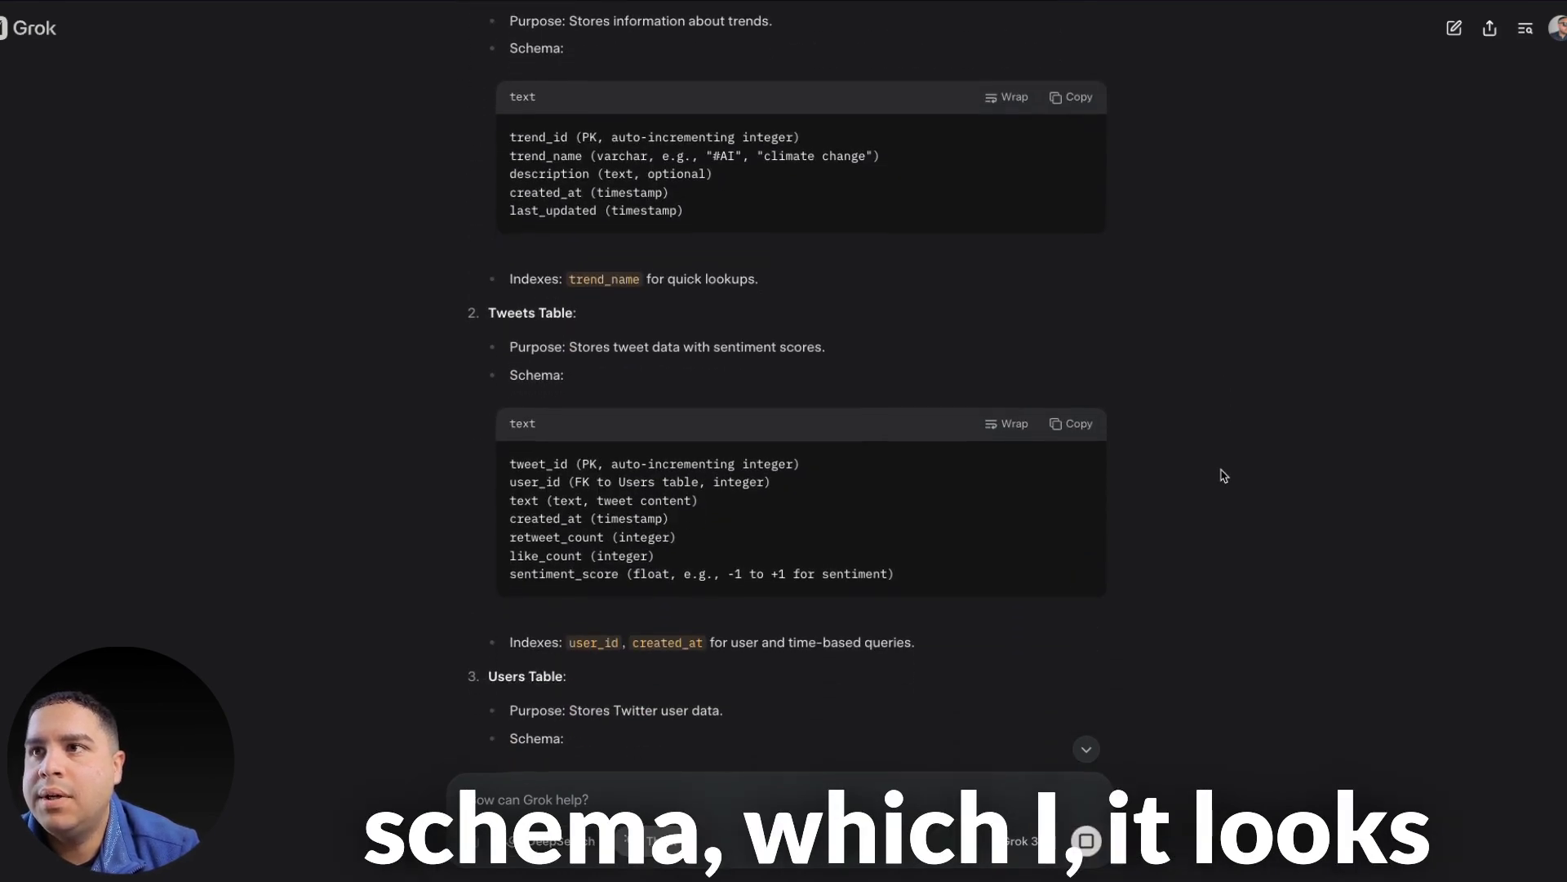
scroll(1223, 475, down, 5)
scroll(1224, 475, up, 1)
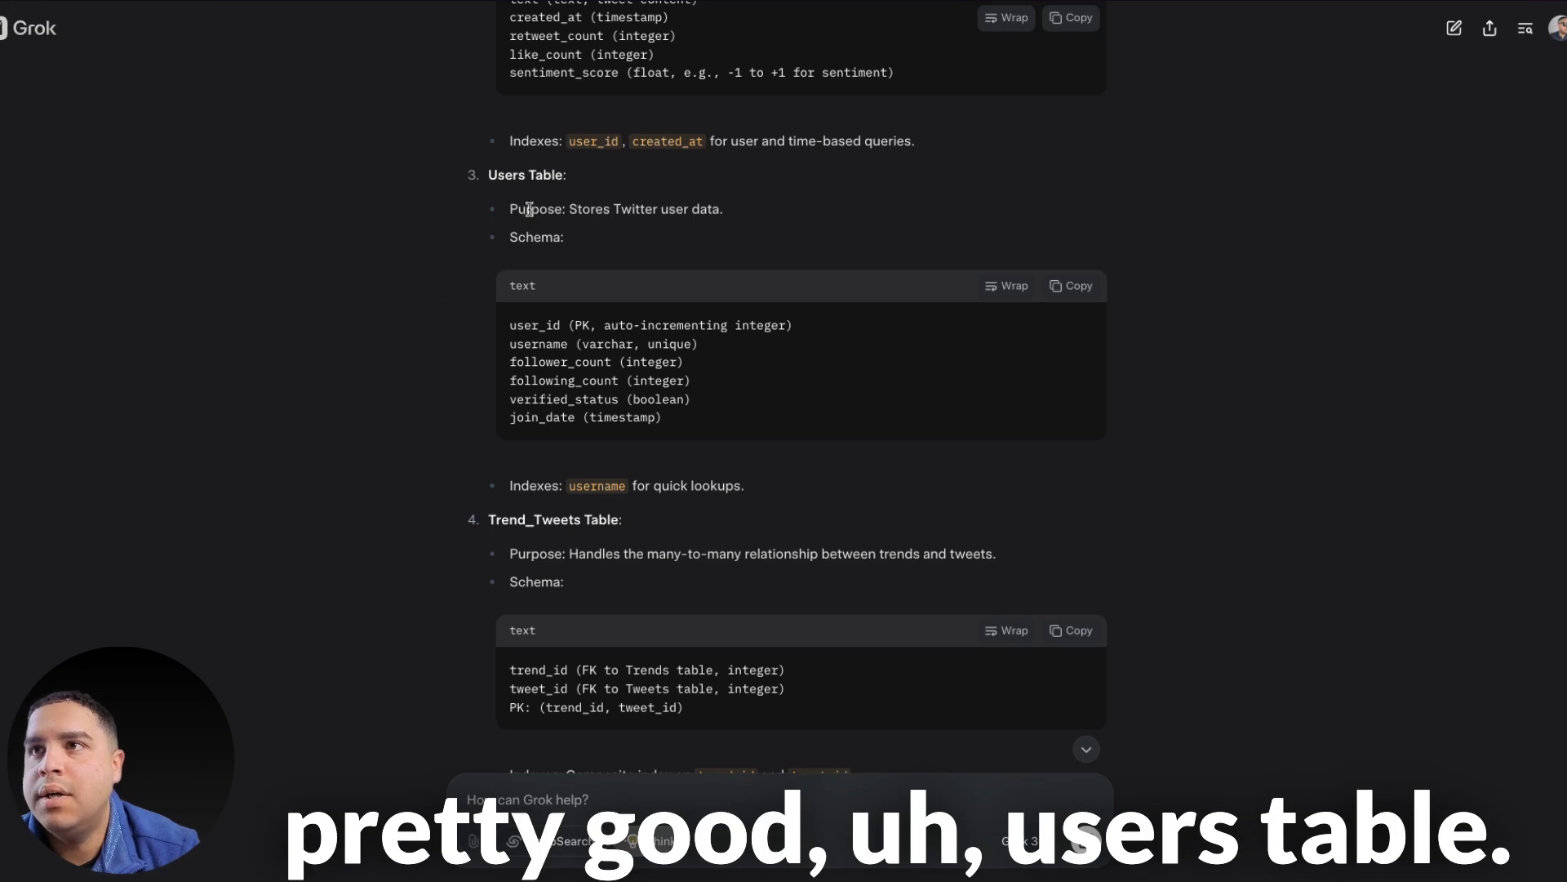
scroll(1188, 507, down, 2)
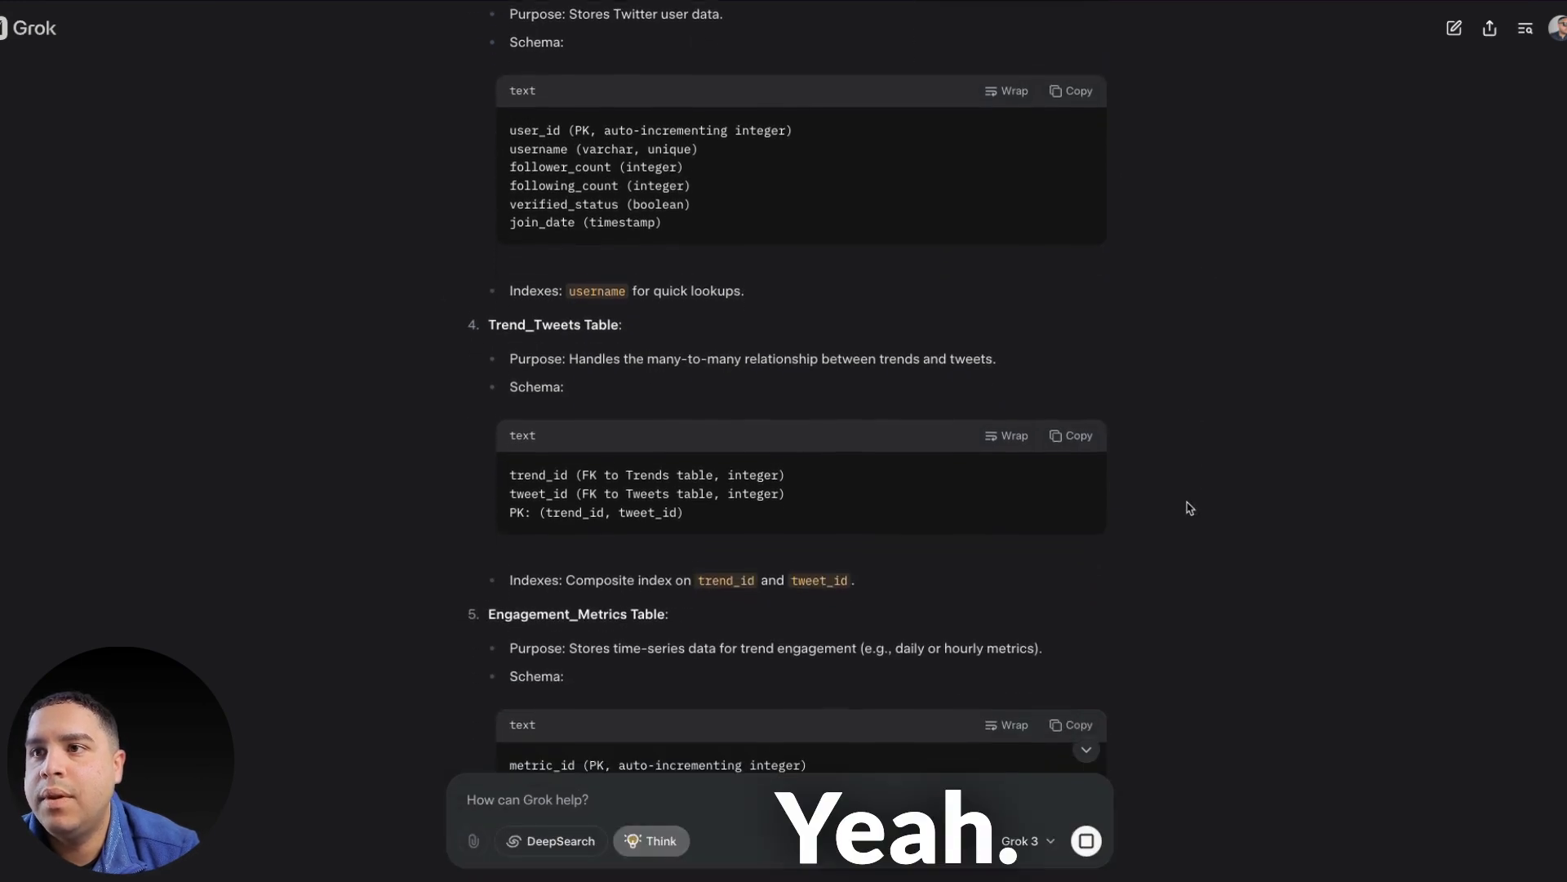
scroll(1189, 508, down, 7)
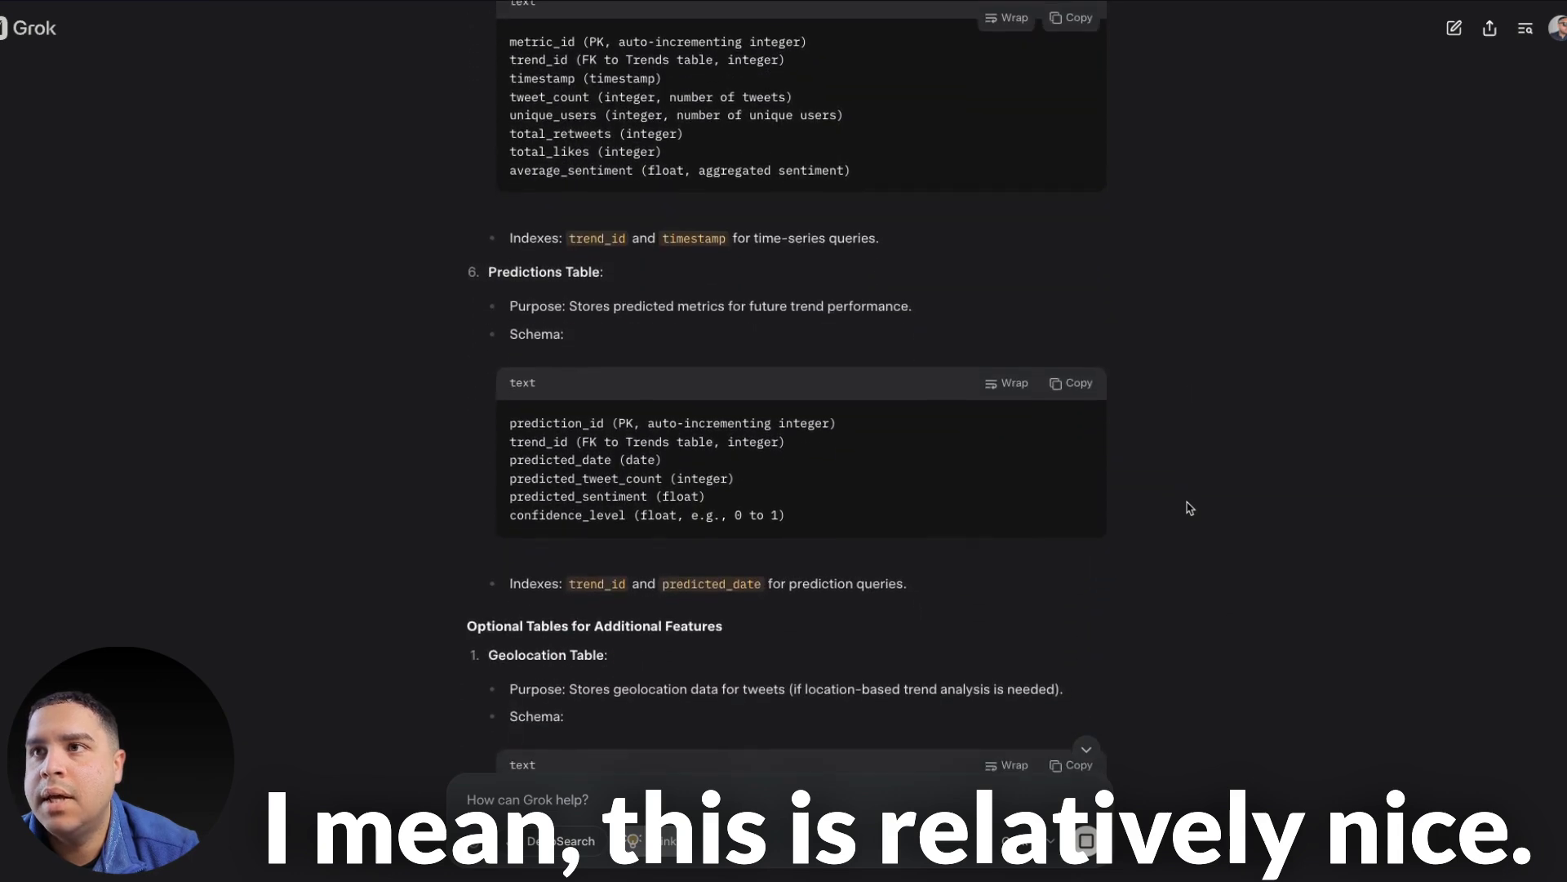
scroll(1190, 508, down, 6)
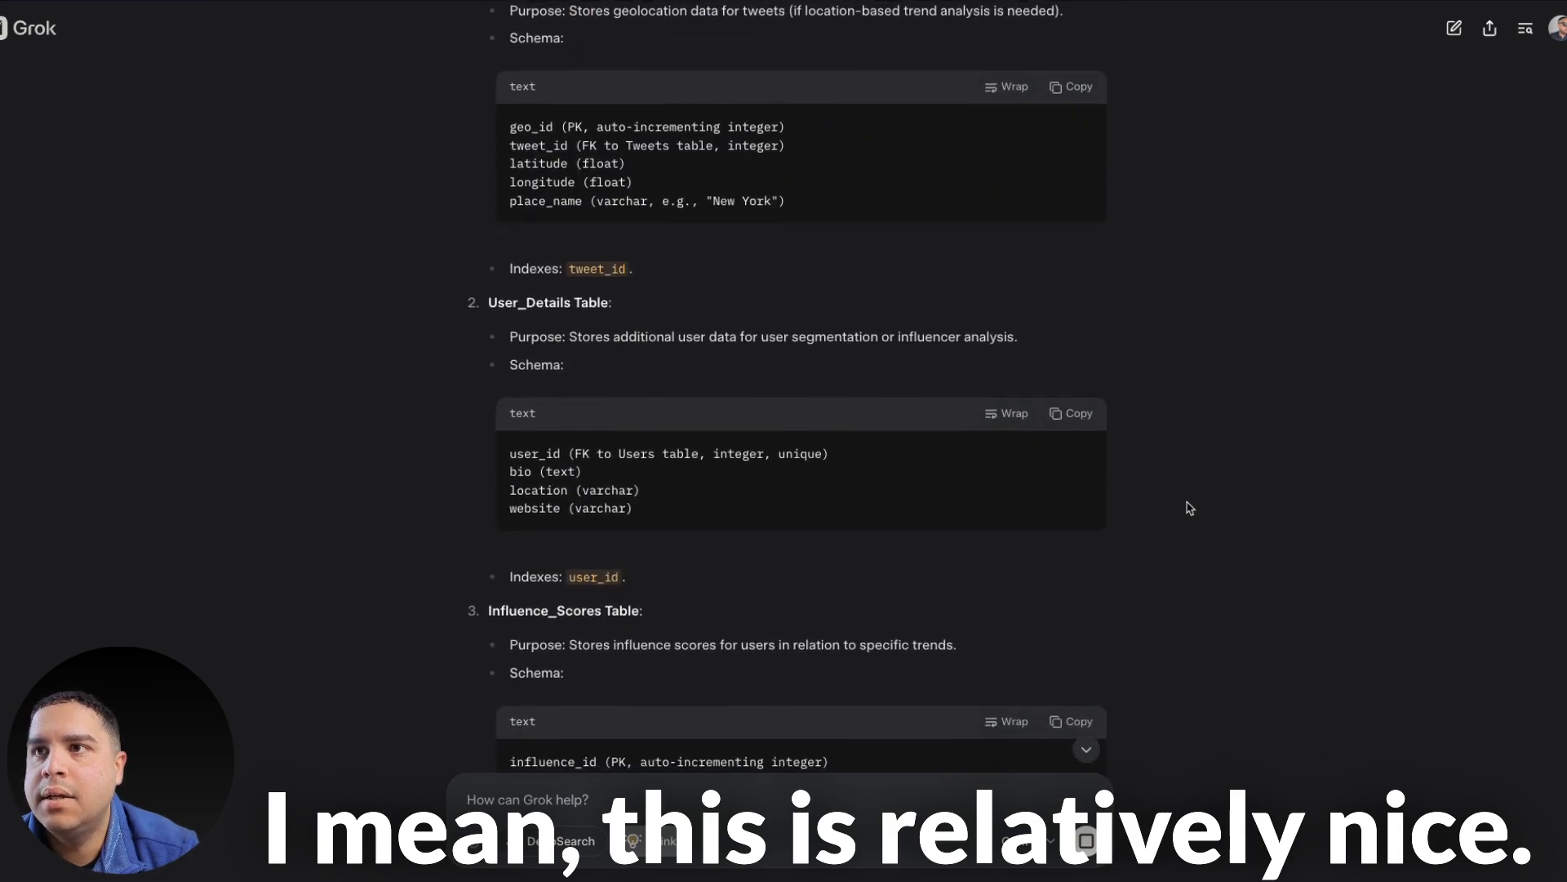
scroll(1190, 508, up, 1)
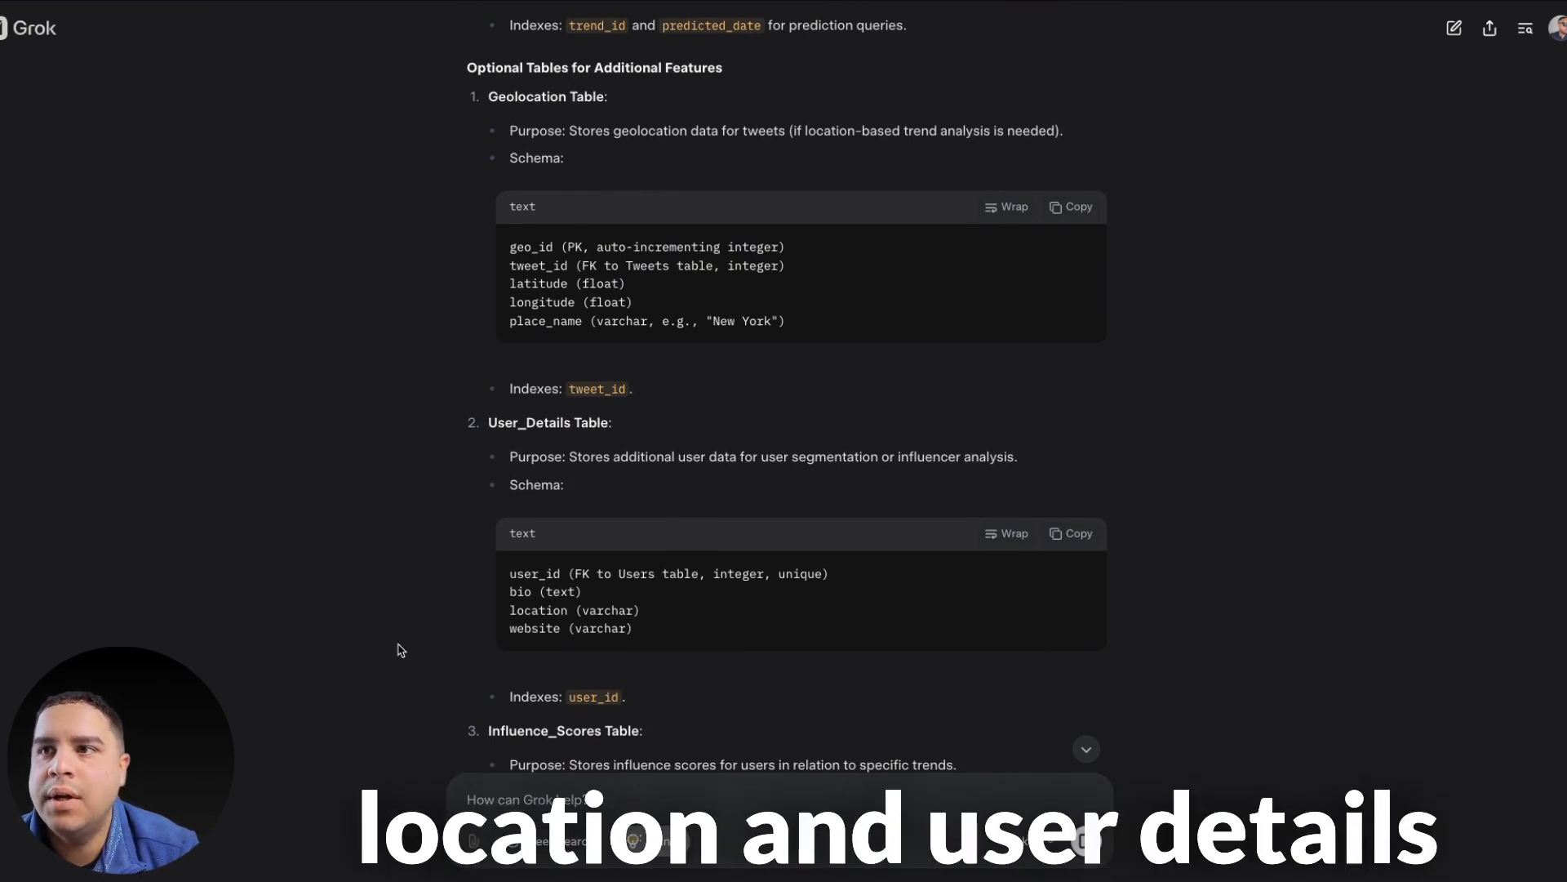
scroll(399, 649, down, 3)
scroll(398, 649, down, 13)
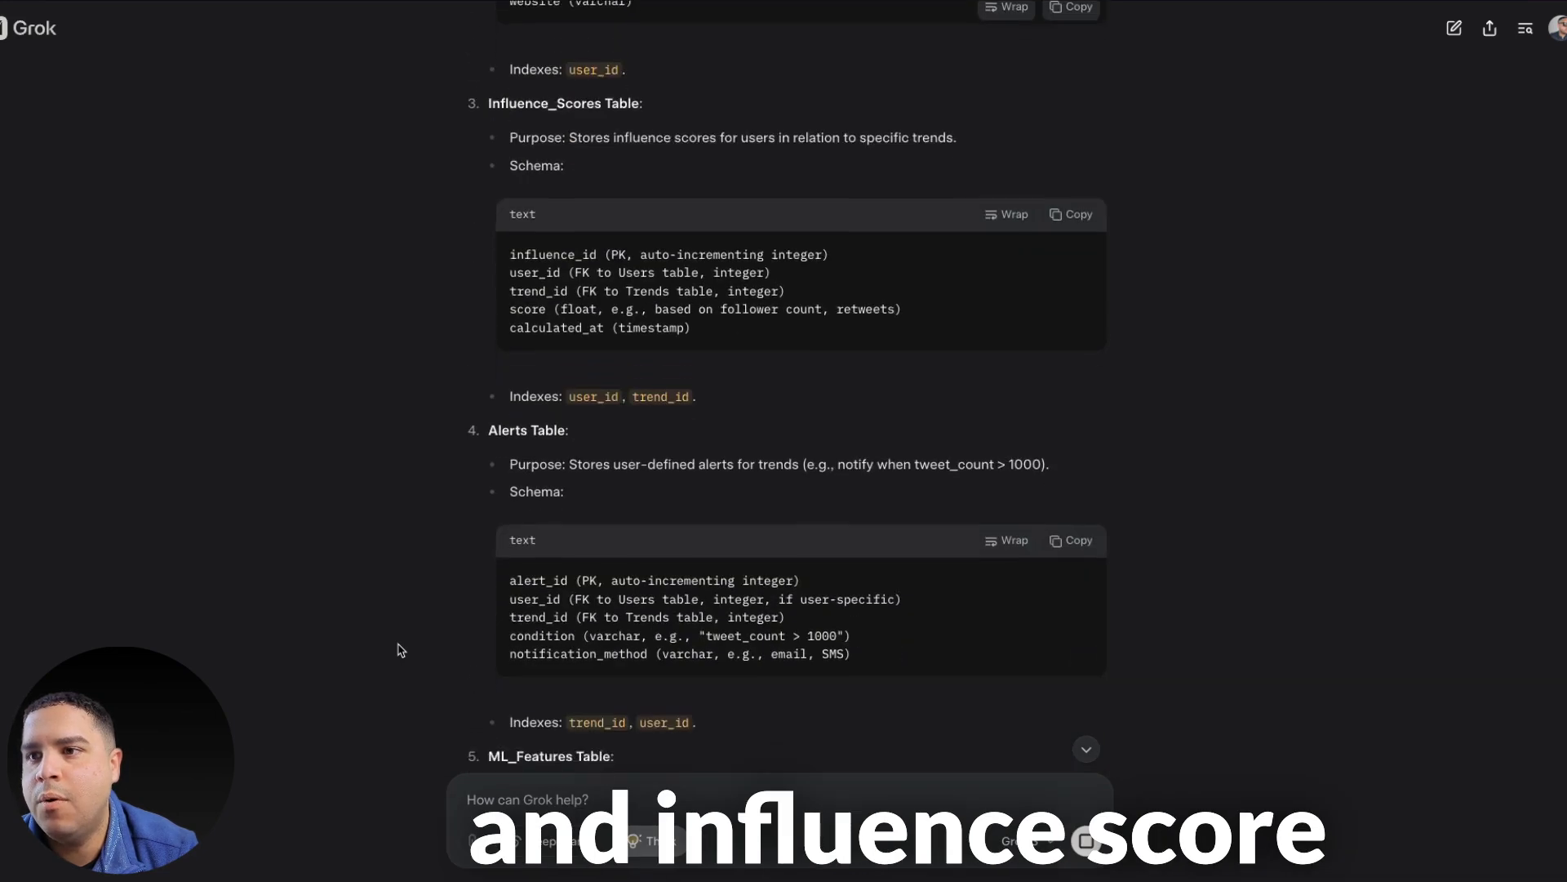
Scroll through Potential Features, Edge Cases and Database Technology to the PostgreSQL/TimescaleDB Summary.
scroll(400, 649, down, 13)
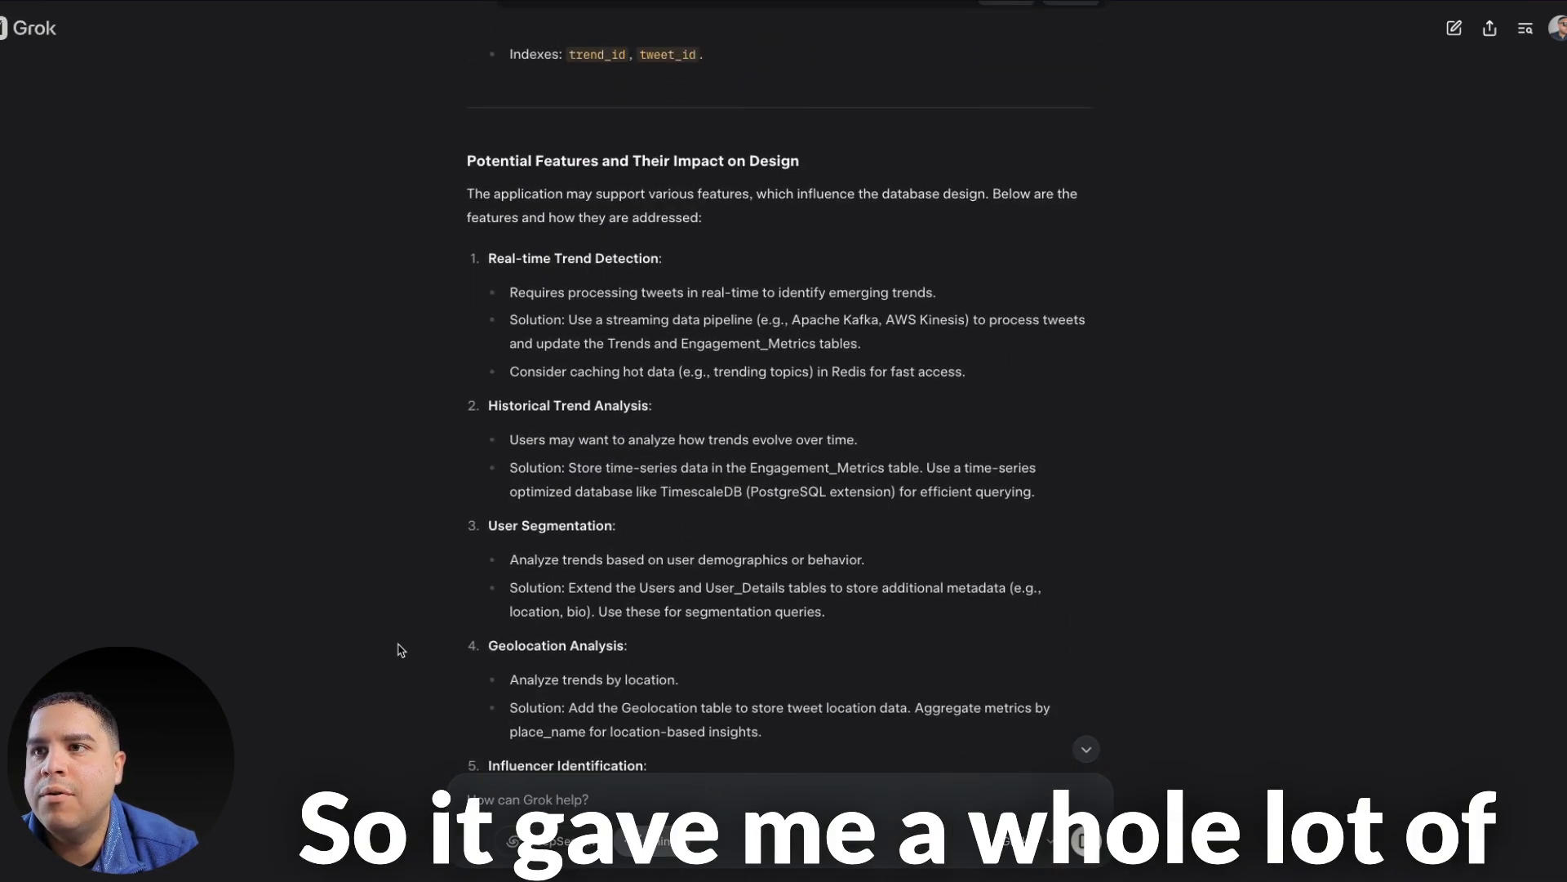
scroll(400, 649, down, 12)
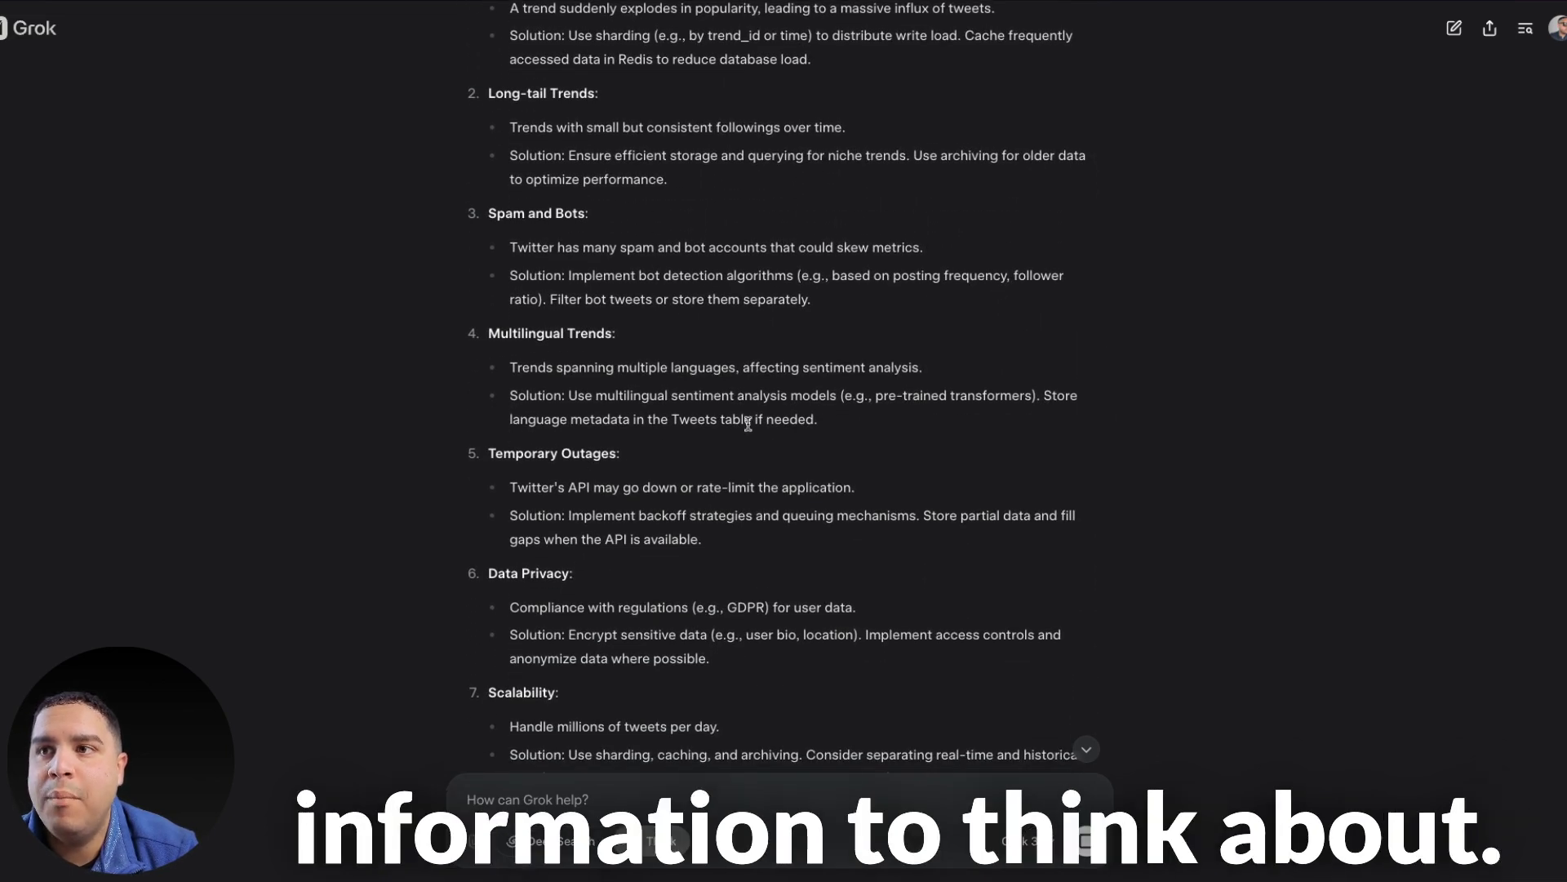
scroll(522, 457, up, 5)
scroll(525, 457, up, 1)
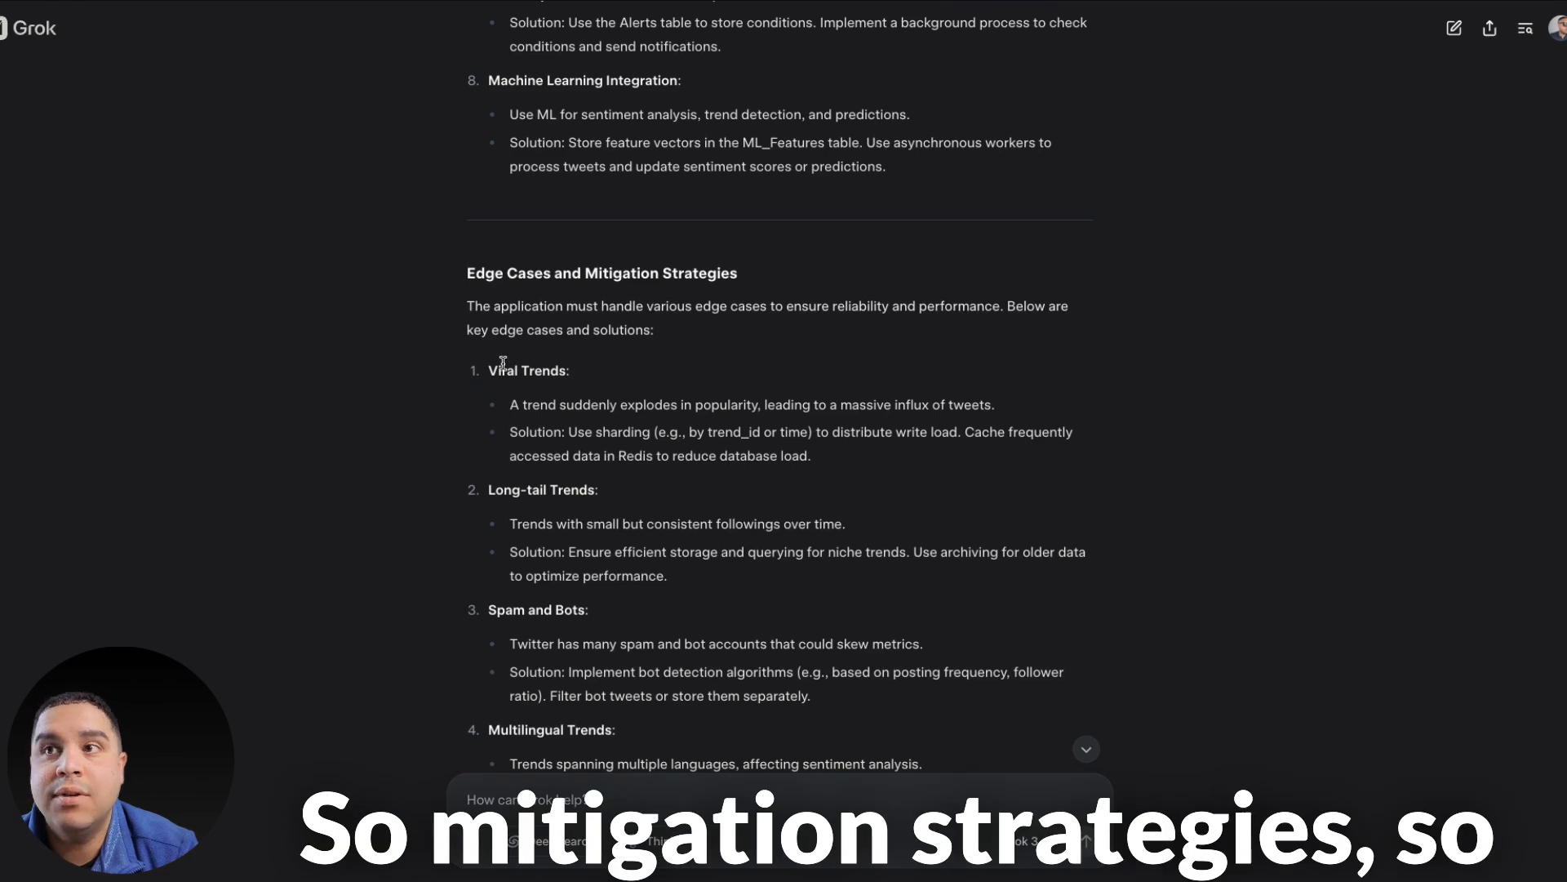
scroll(400, 571, down, 4)
scroll(399, 574, down, 10)
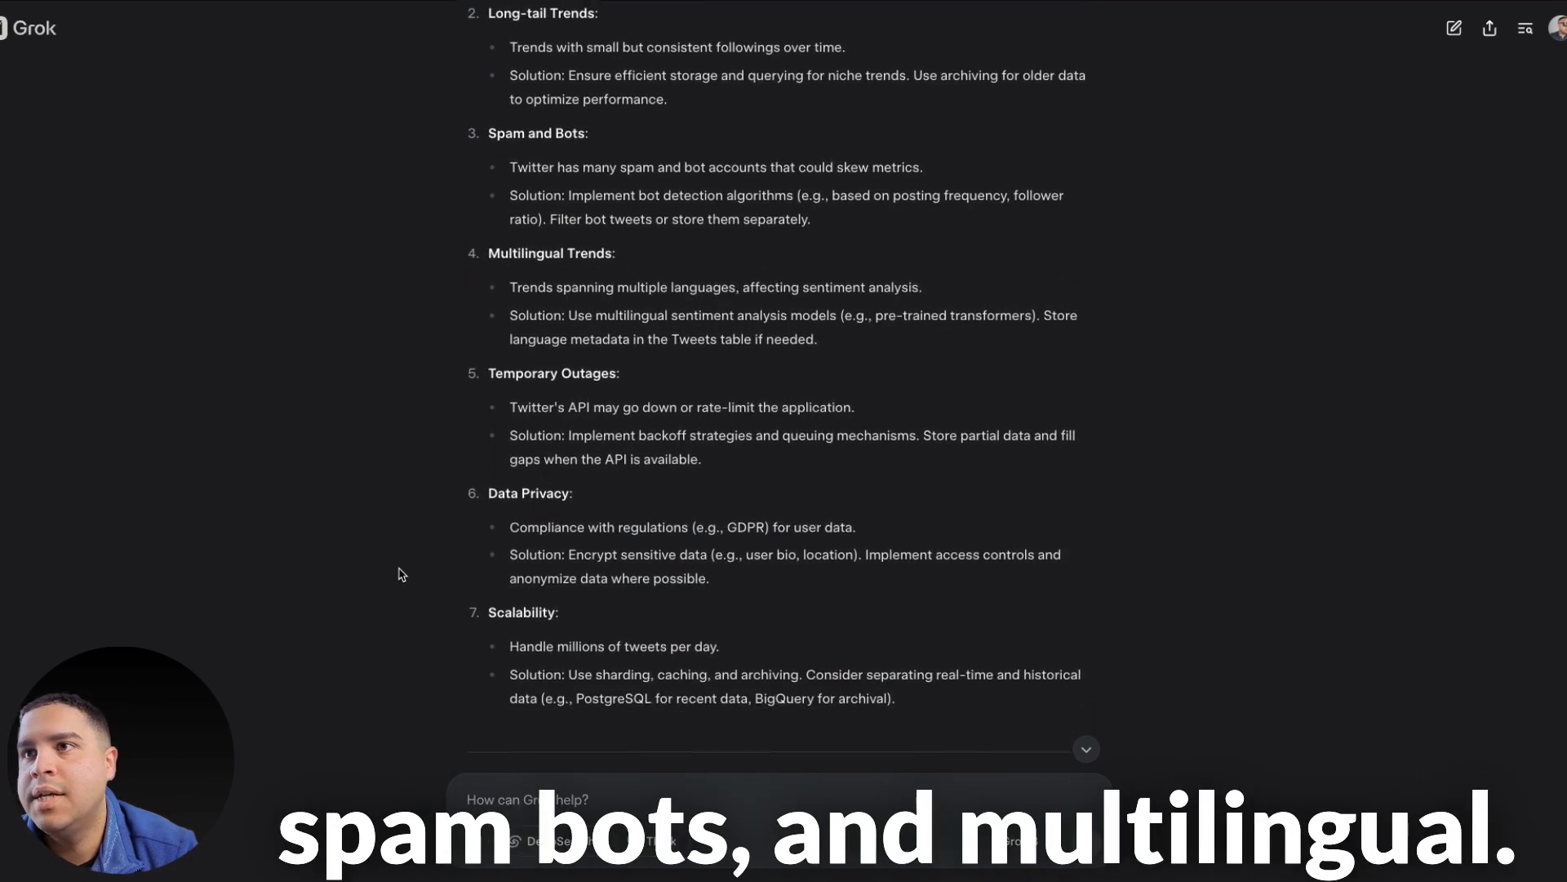
scroll(399, 574, down, 3)
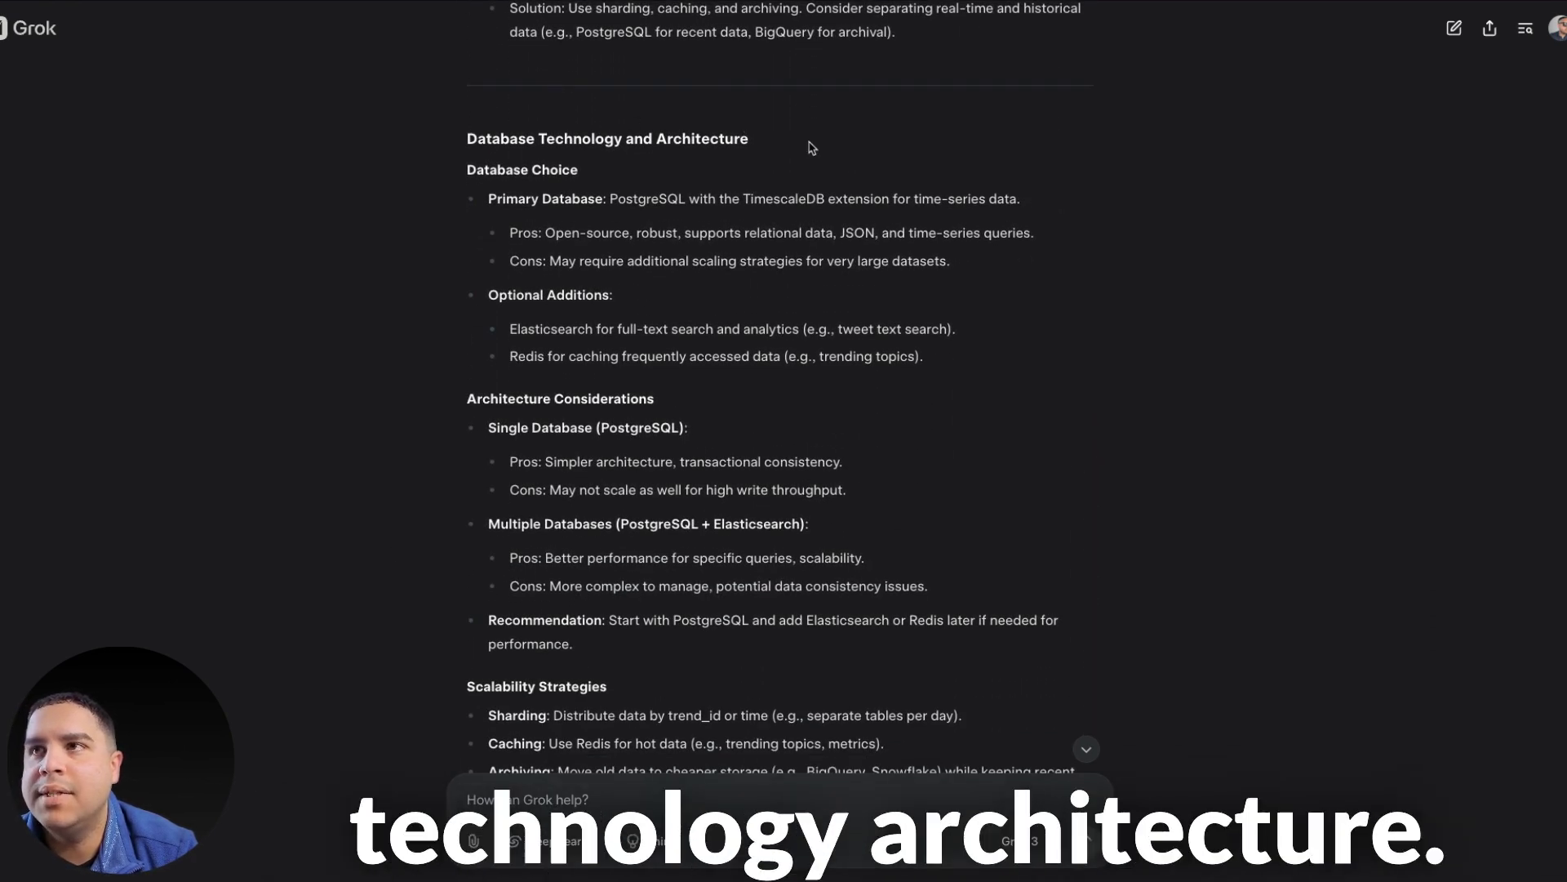
scroll(810, 147, down, 13)
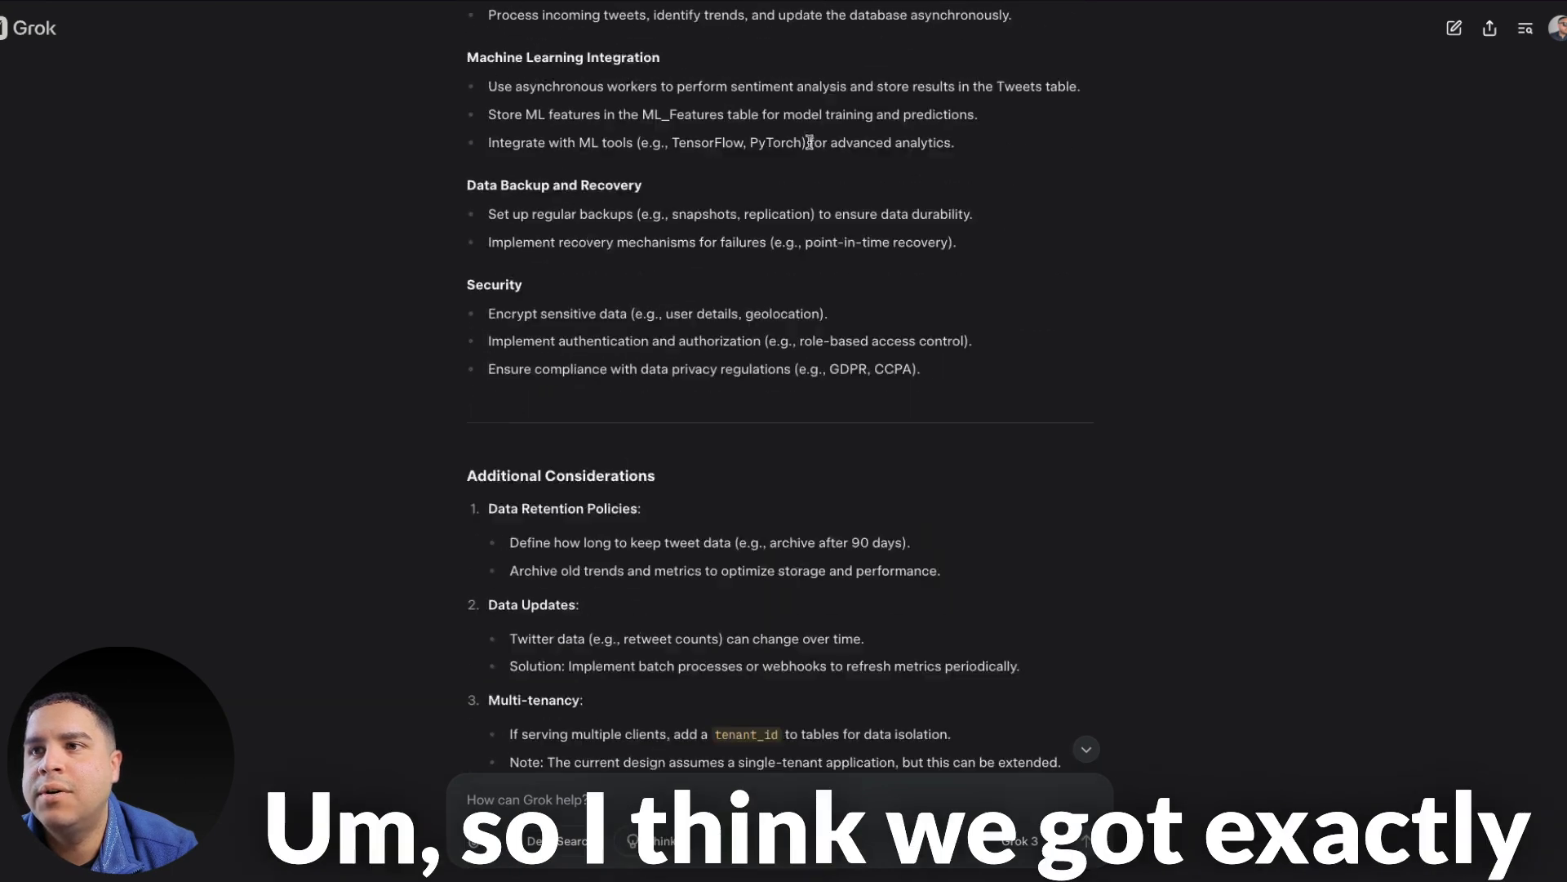
scroll(810, 143, down, 8)
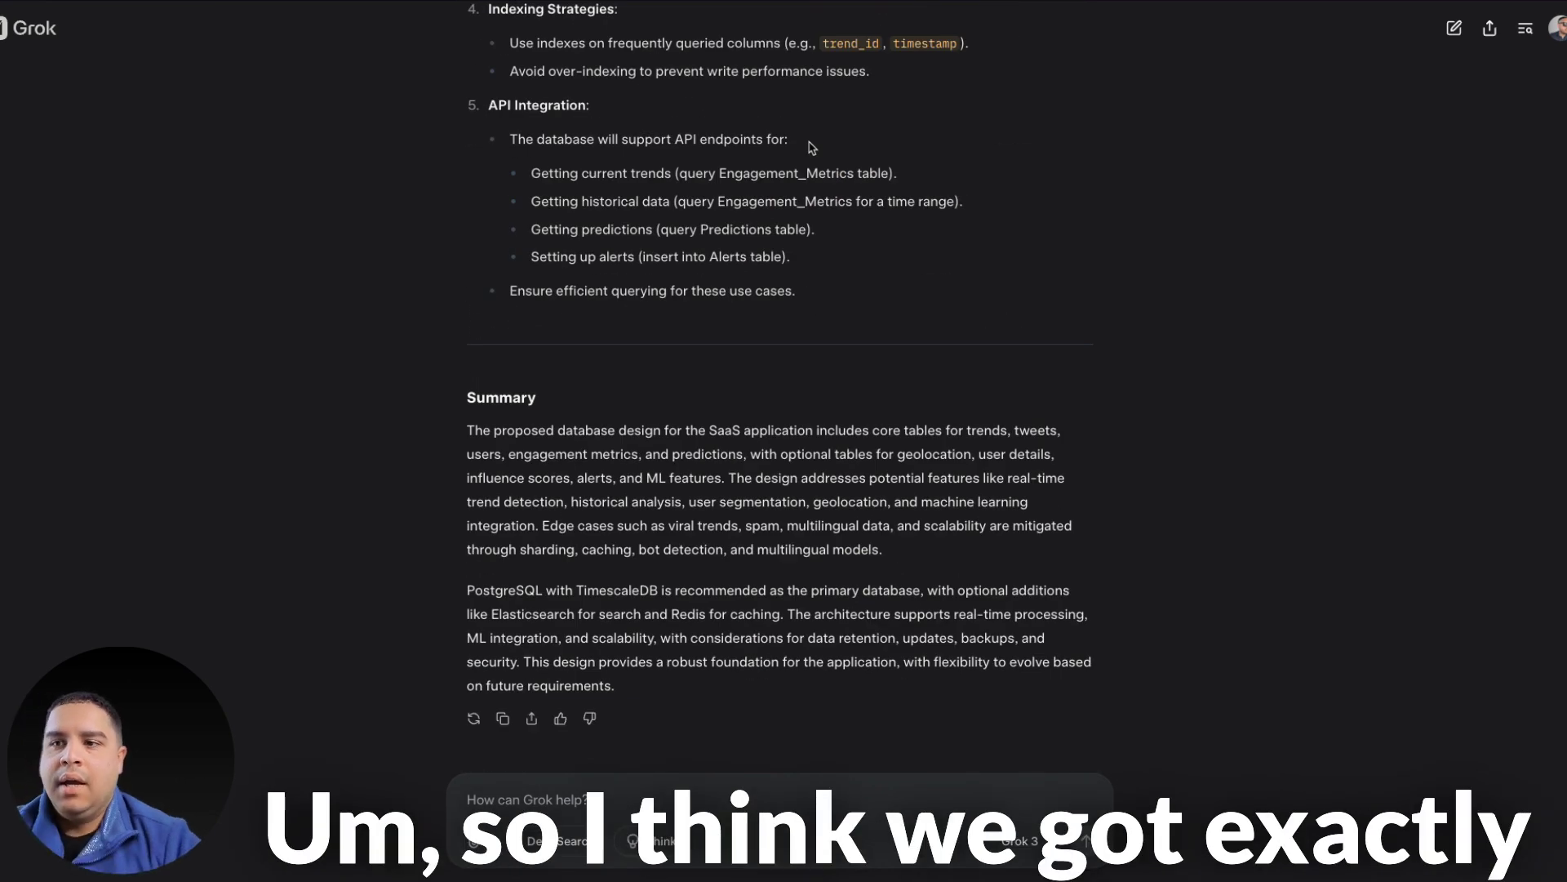